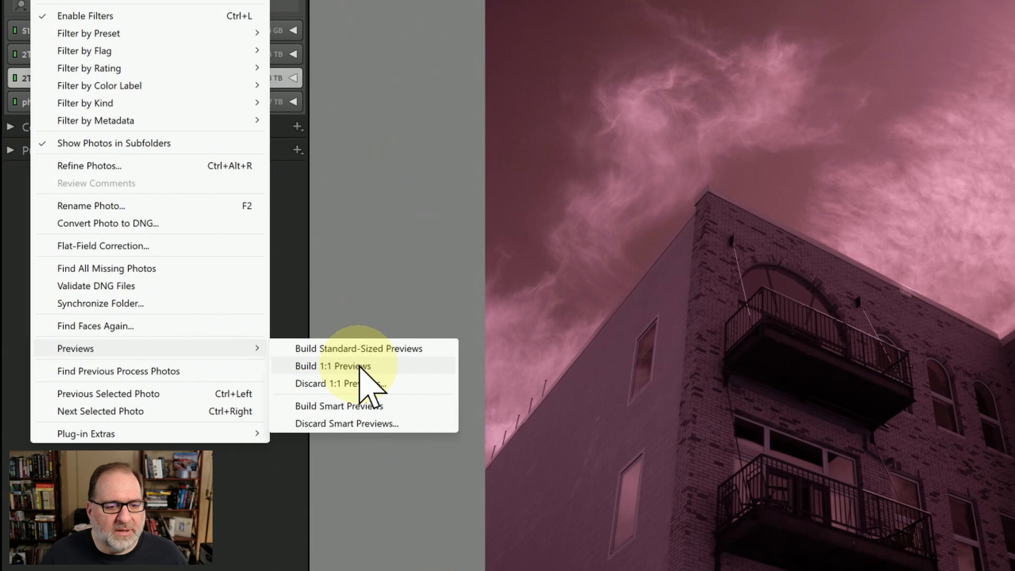
# Build 1:1 previews for the selected infrared building photo
pyautogui.click(359, 368)
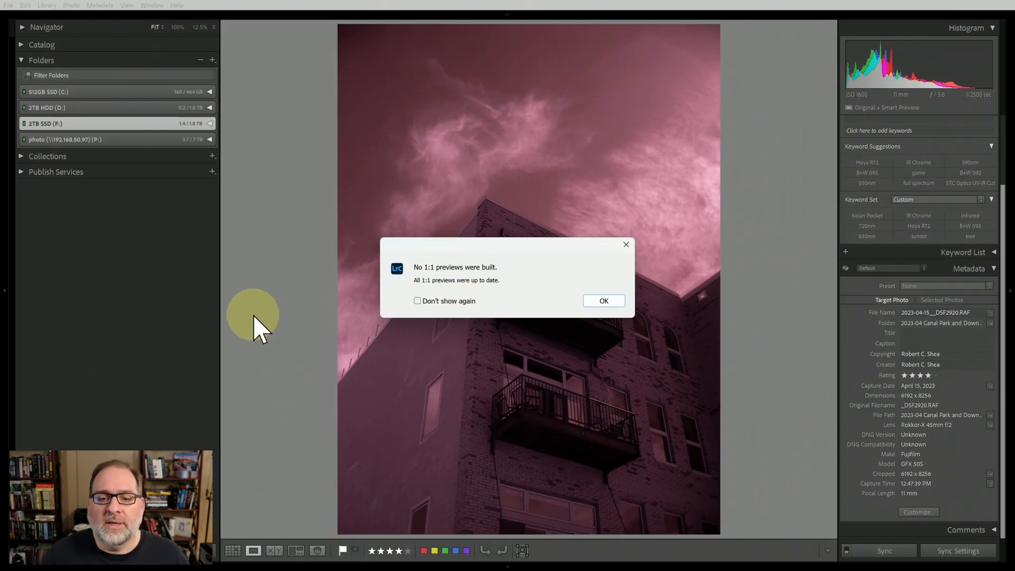
pyautogui.click(592, 301)
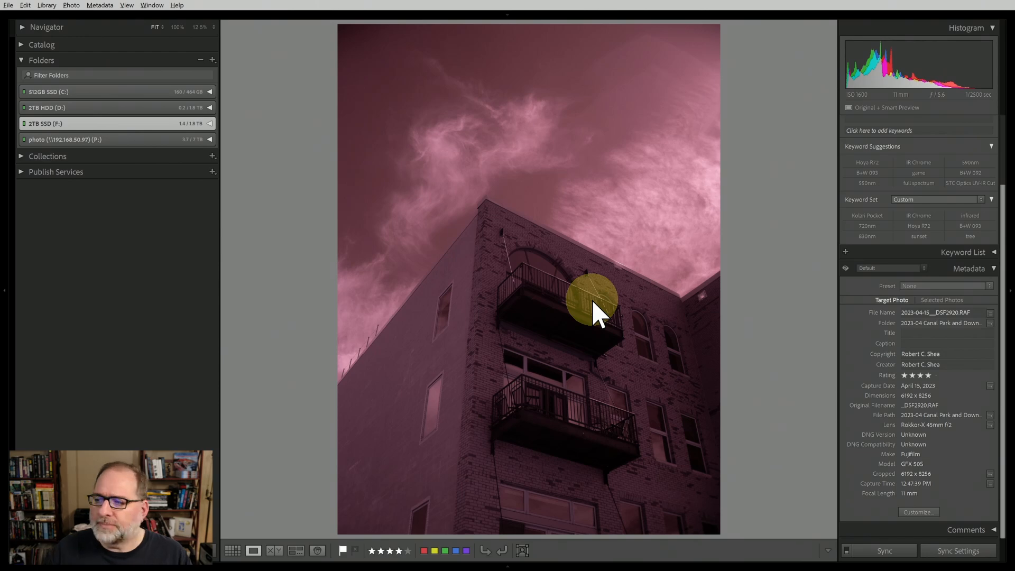
# Open the building photo in the Develop module and set its exposure to +0.34
pyautogui.press('d')
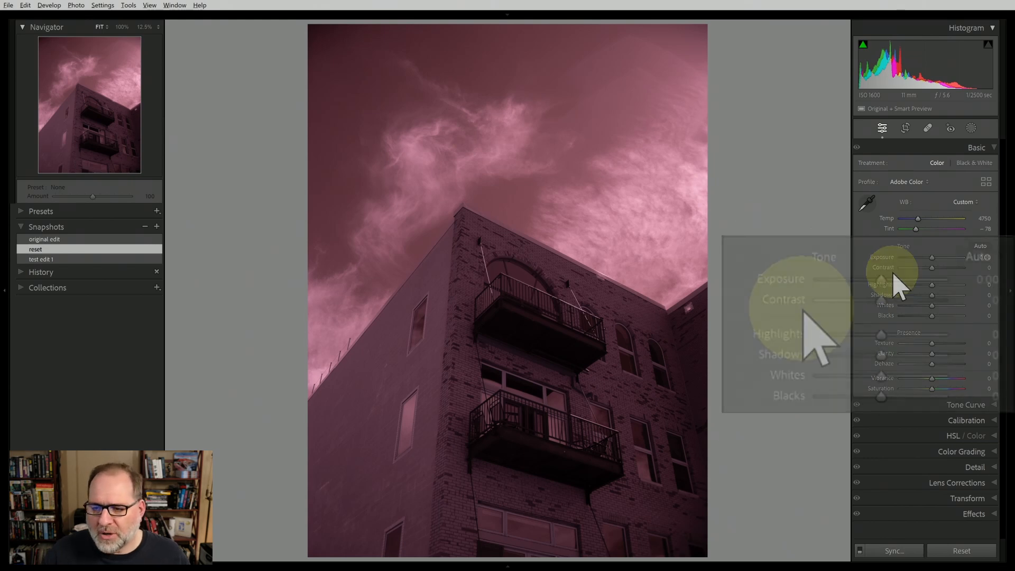
pyautogui.moveTo(882, 286); pyautogui.dragTo(888, 286)
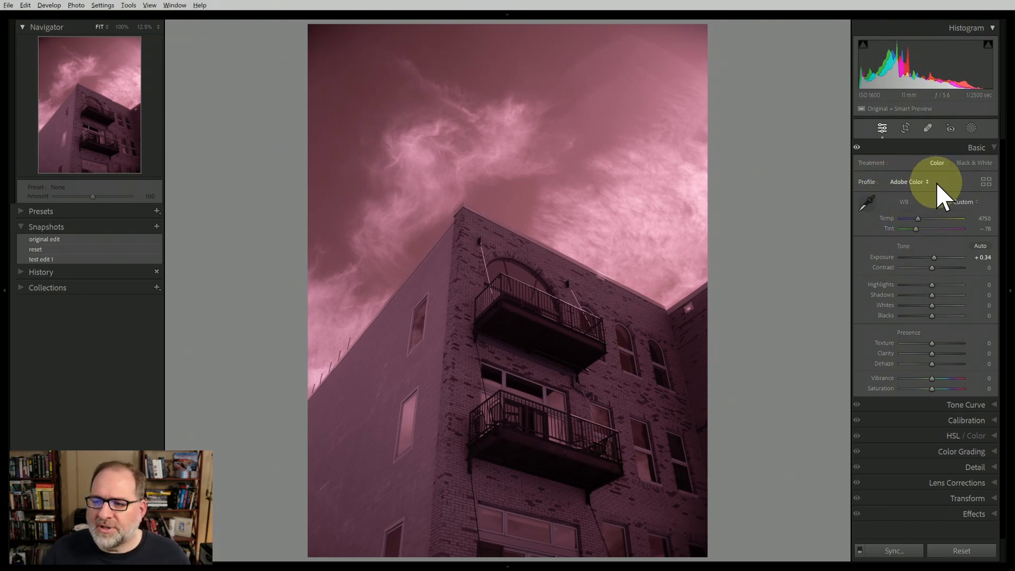
# Examine how the monochrome profiles in the Adobe Raw and Camera Matching groups, including the ACROS and Monochrome variants, render the photo
pyautogui.click(987, 182)
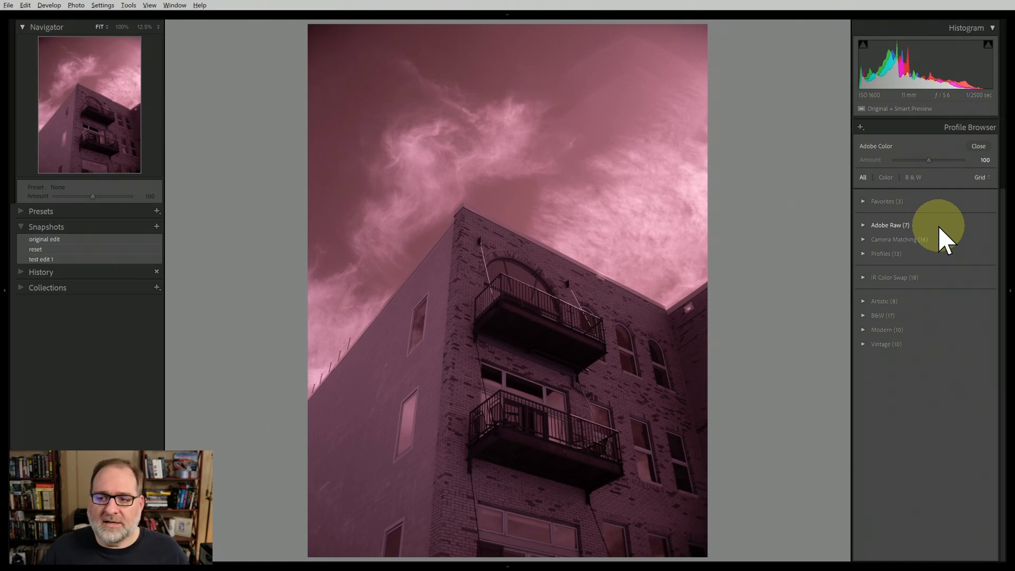
pyautogui.click(894, 229)
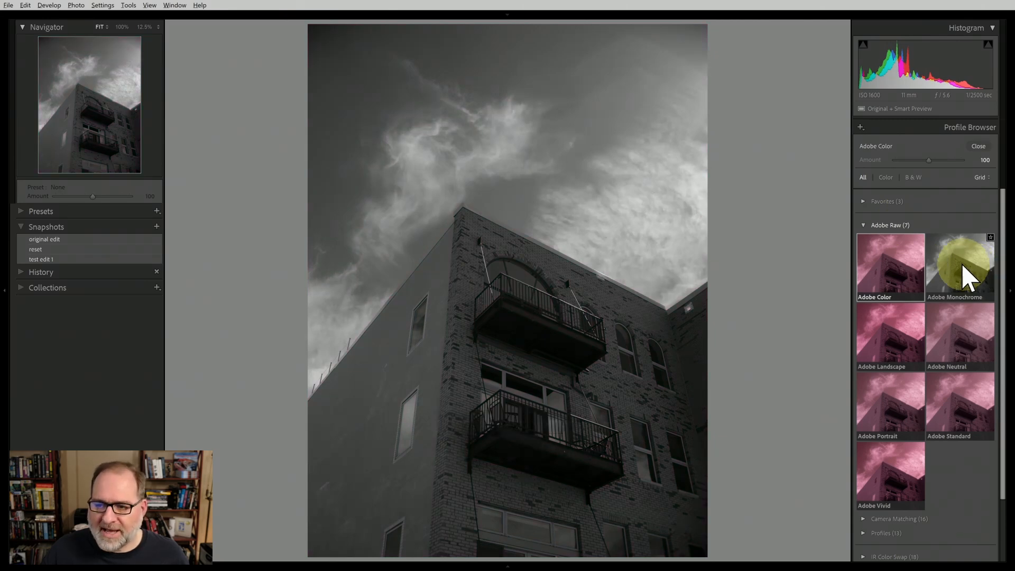
pyautogui.click(891, 226)
pyautogui.click(891, 240)
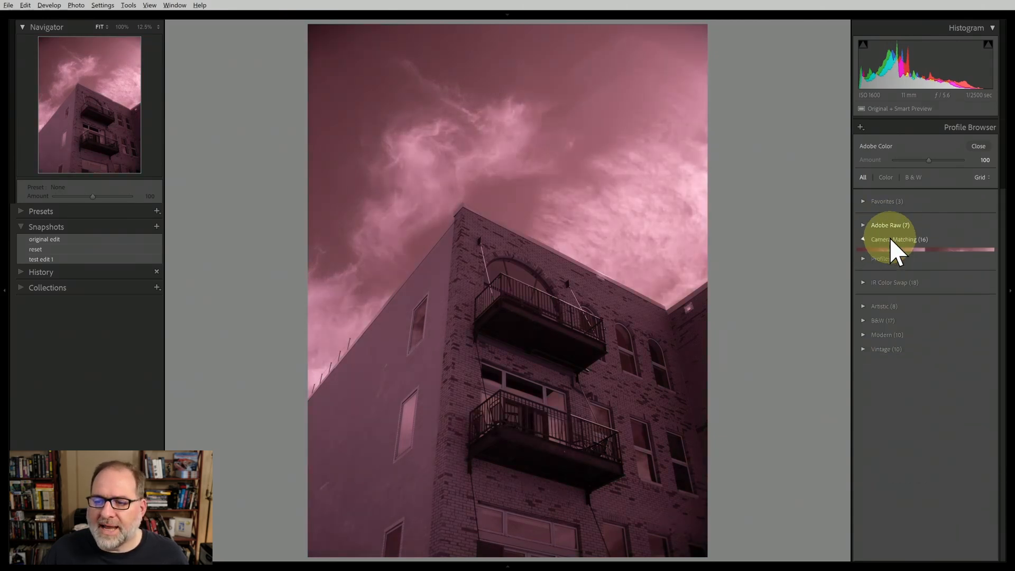
pyautogui.moveTo(1008, 225); pyautogui.dragTo(1008, 378)
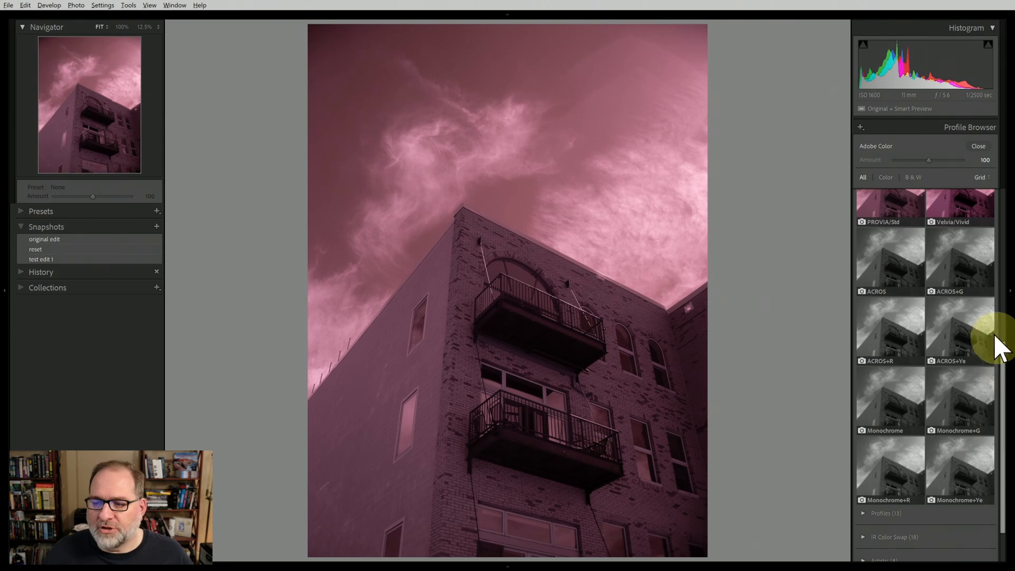
pyautogui.click(971, 283)
pyautogui.click(891, 281)
pyautogui.click(892, 320)
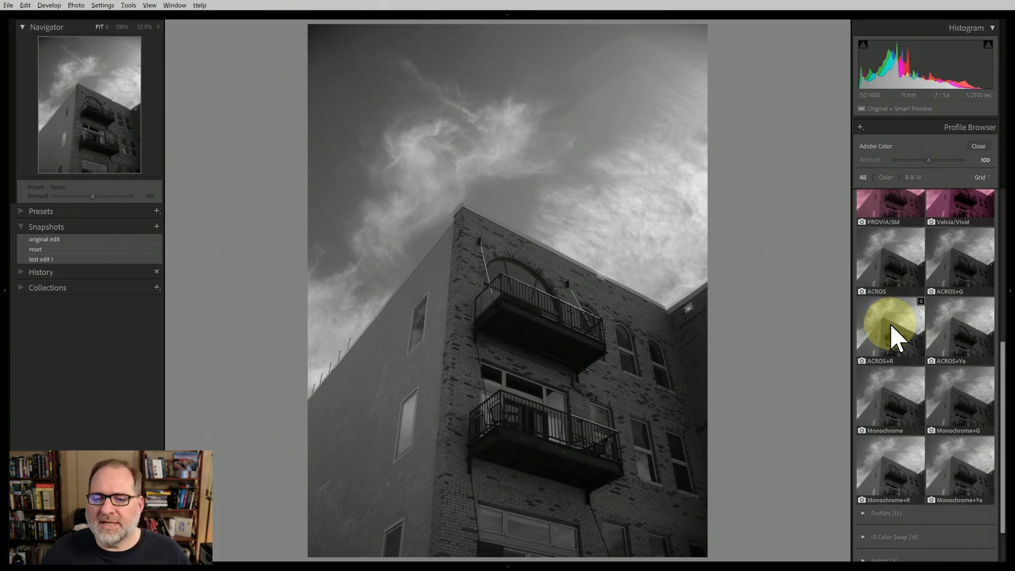
pyautogui.click(946, 332)
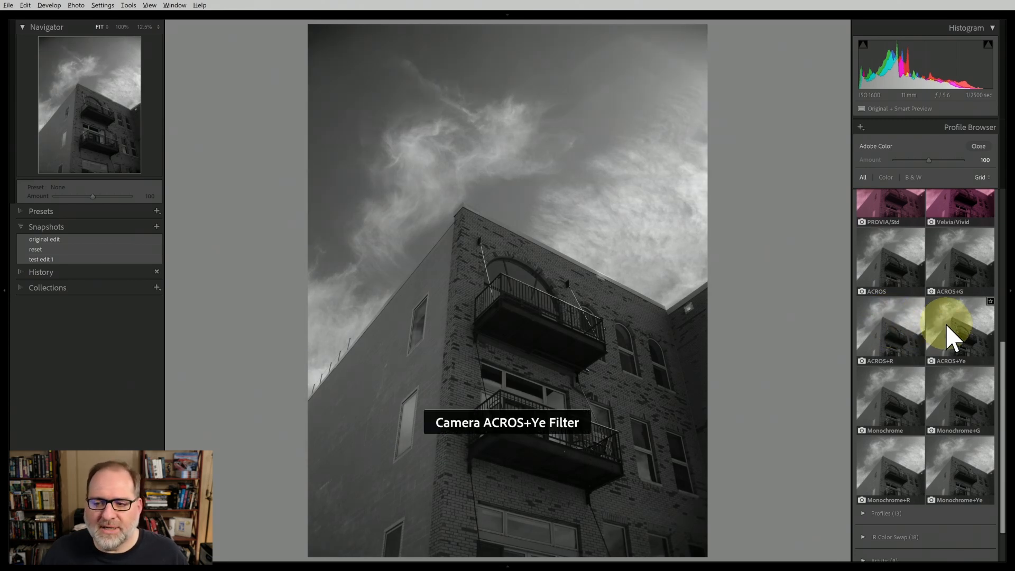
pyautogui.click(944, 406)
pyautogui.click(910, 415)
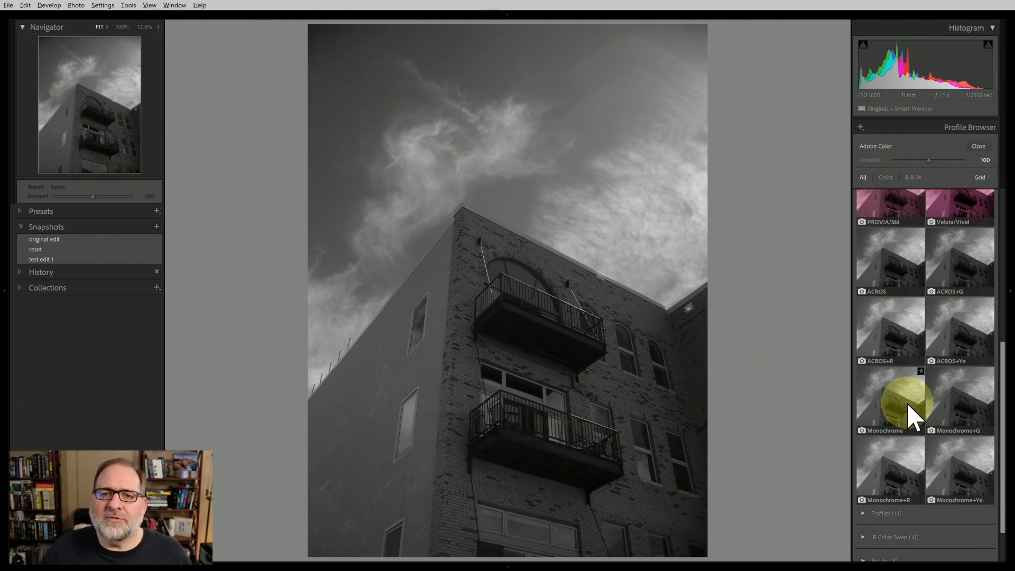
pyautogui.click(908, 336)
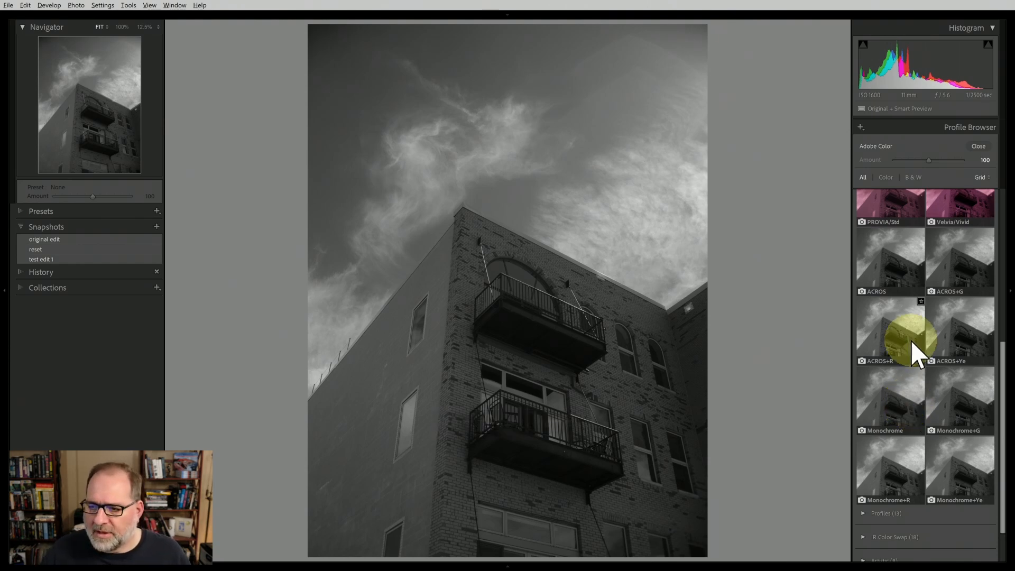
pyautogui.moveTo(999, 370); pyautogui.dragTo(989, 223)
pyautogui.click(900, 239)
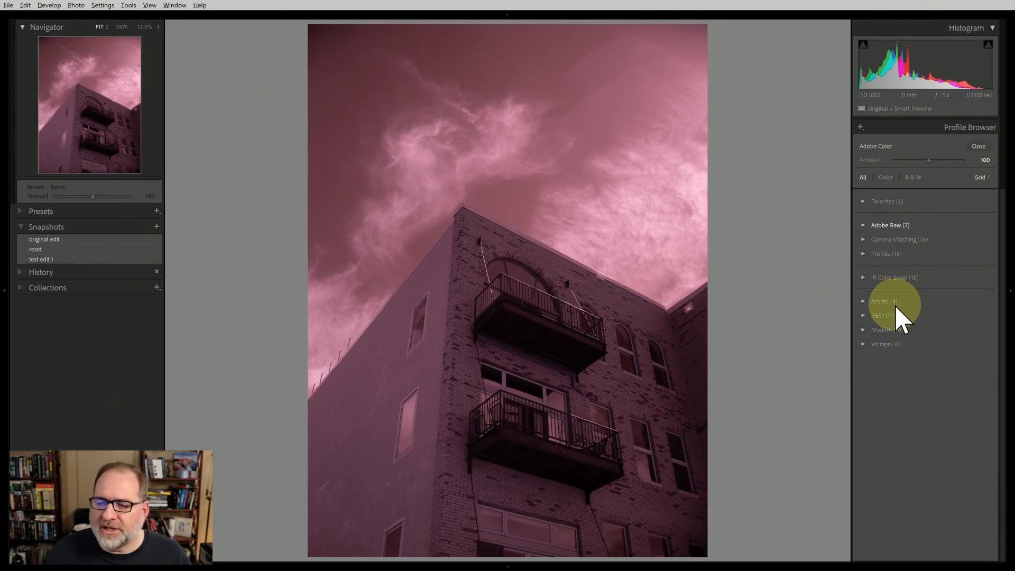
# Compare the profiles in the B&W group on the photo and apply B&W 02
pyautogui.click(884, 316)
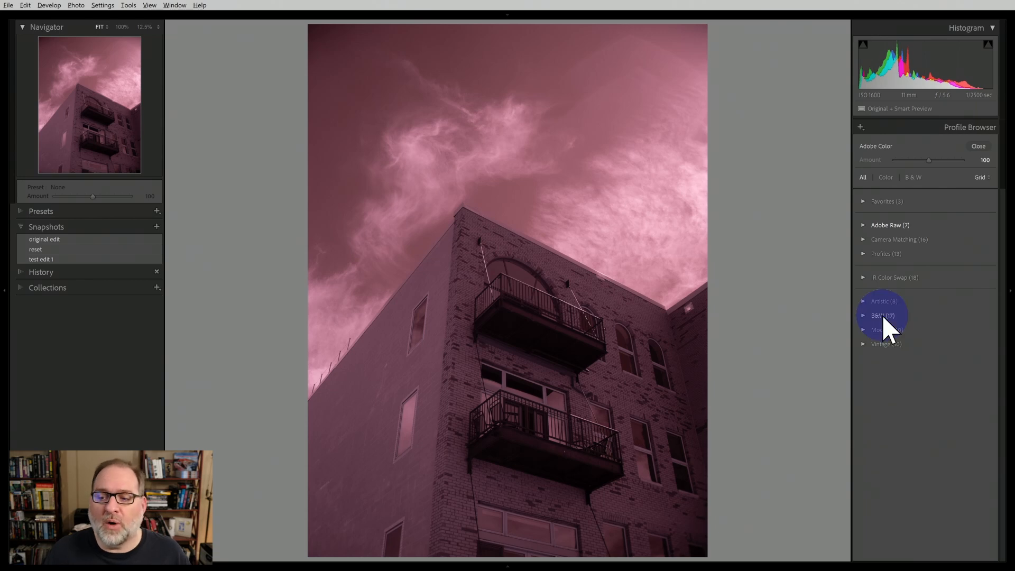
pyautogui.click(1003, 233)
pyautogui.moveTo(1005, 243); pyautogui.dragTo(1004, 271)
pyautogui.click(894, 272)
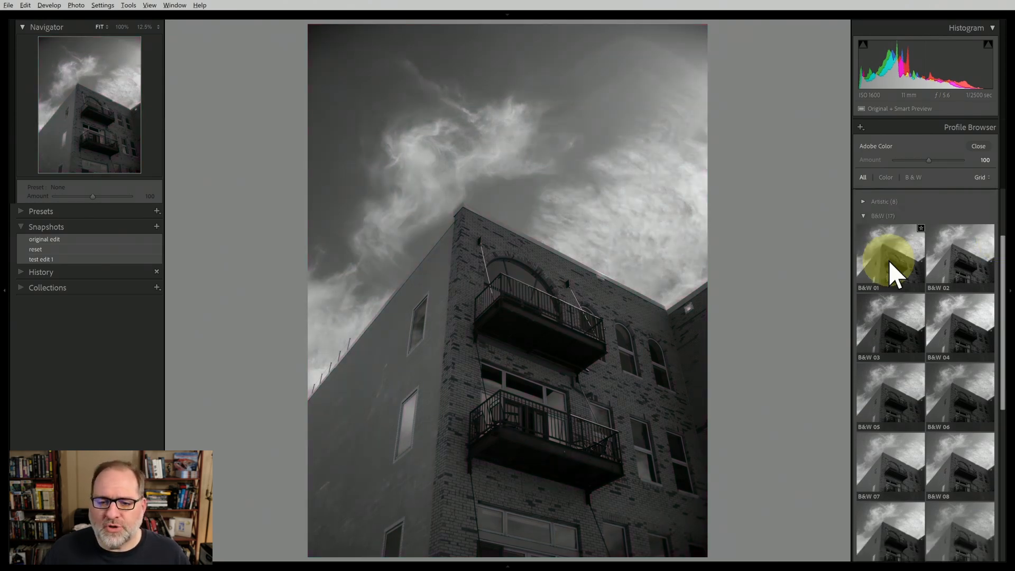
pyautogui.click(957, 273)
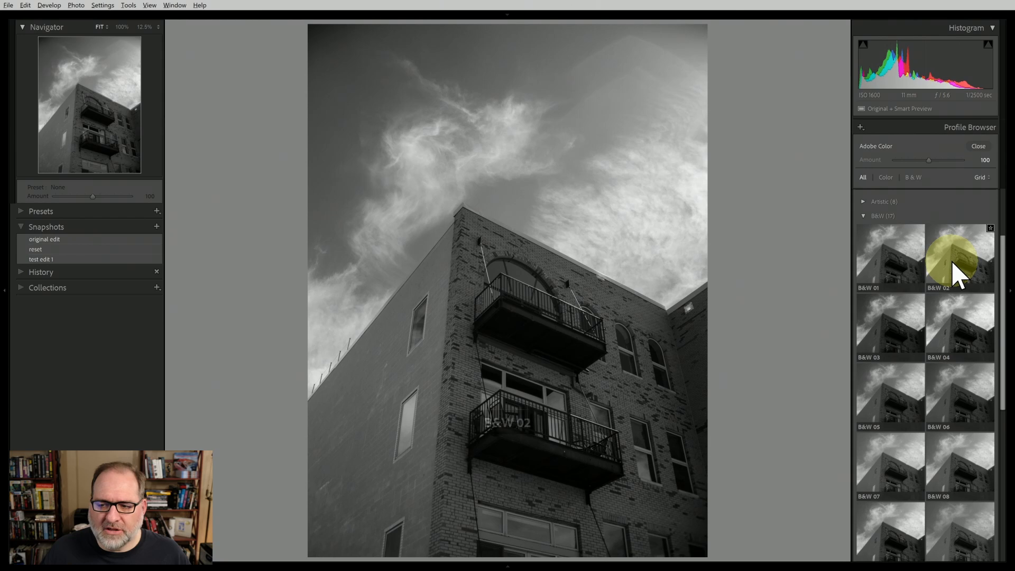
pyautogui.click(962, 338)
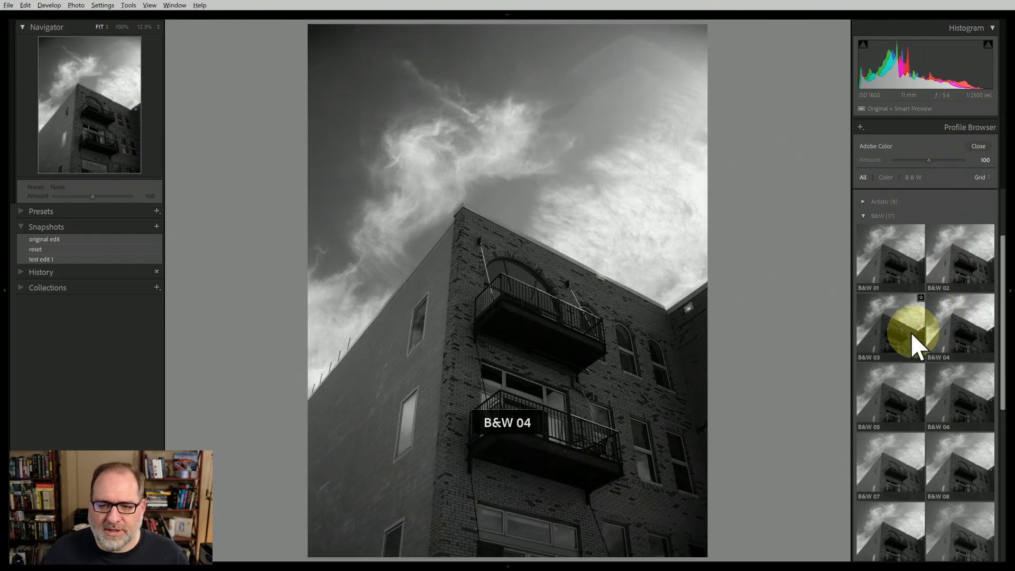
pyautogui.click(898, 338)
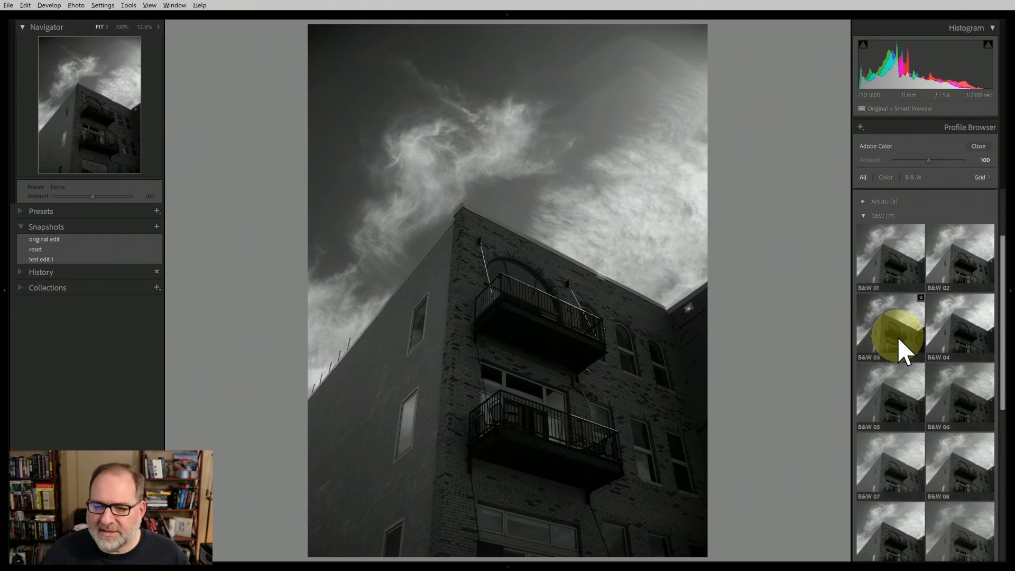
pyautogui.click(882, 399)
pyautogui.click(959, 262)
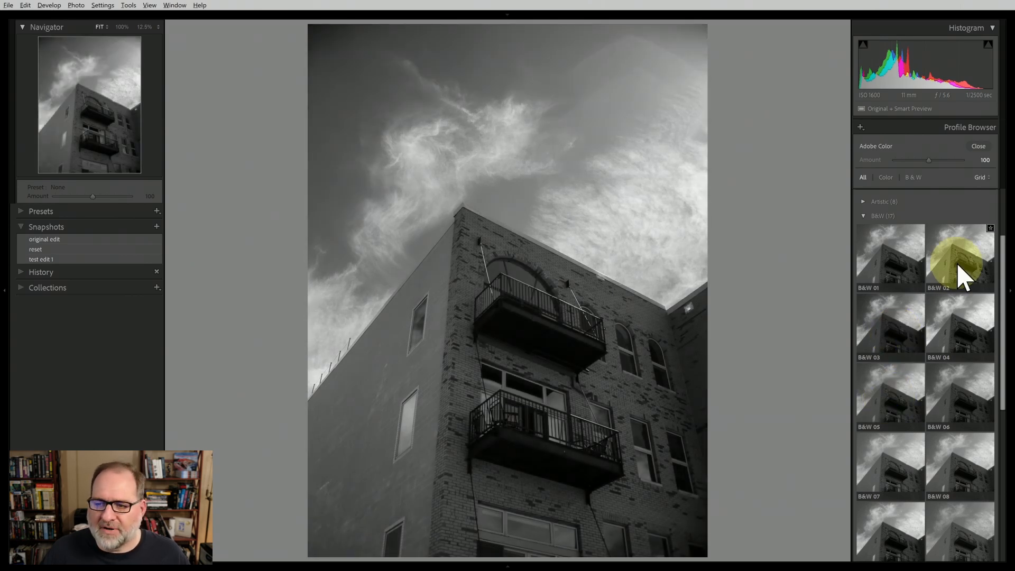
pyautogui.moveTo(1003, 249); pyautogui.dragTo(991, 389)
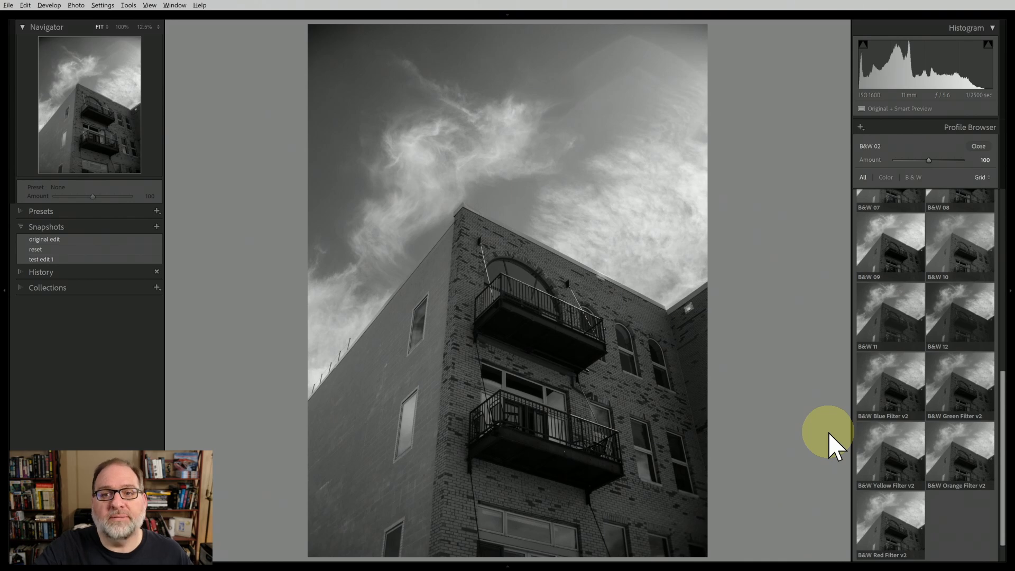
pyautogui.click(979, 147)
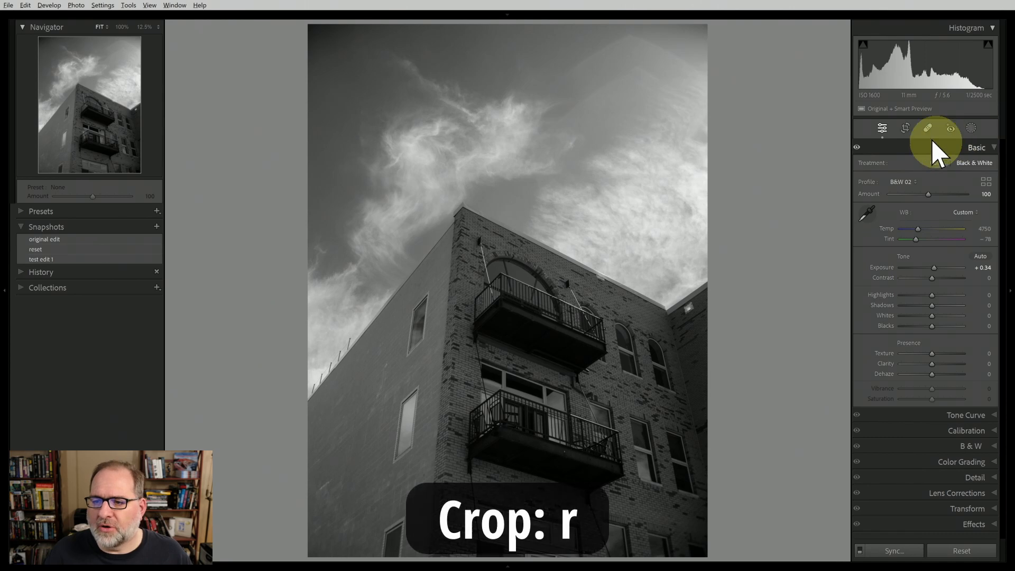
# Crop the photo to the 4 x 5 / 8 x 10 aspect ratio, trimming only the sky at the image's upper edge
pyautogui.click(906, 129)
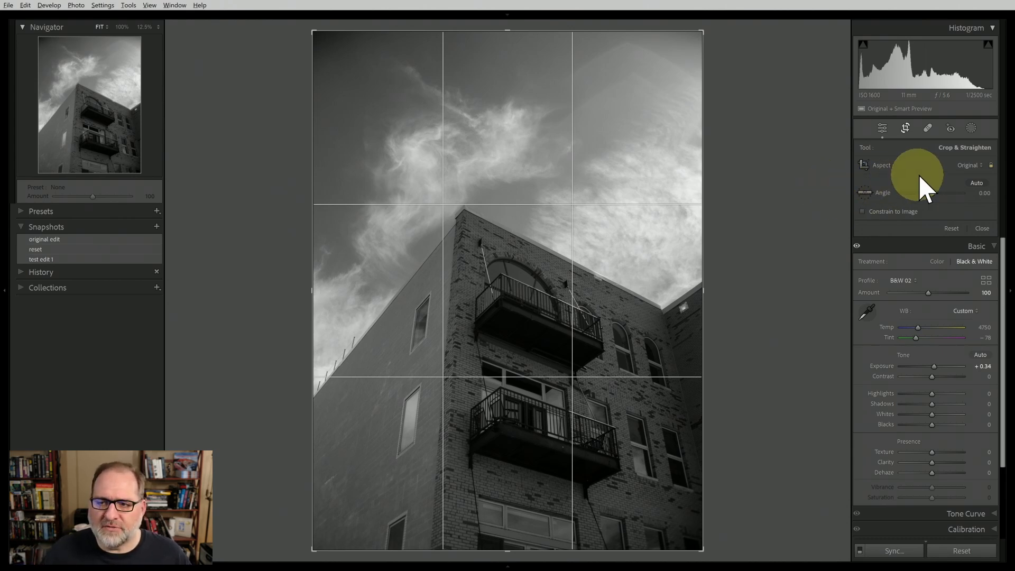
pyautogui.click(976, 166)
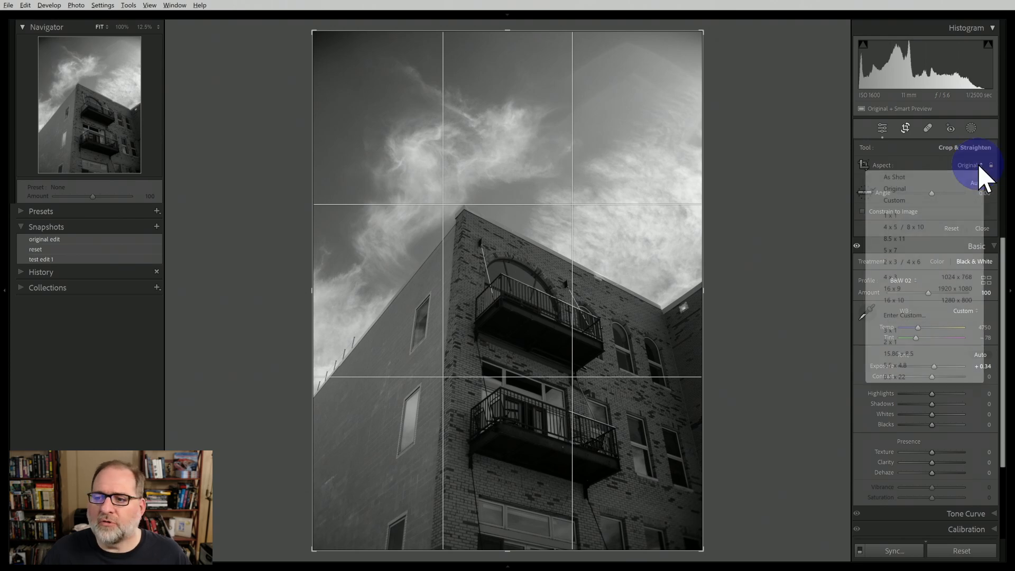
pyautogui.click(903, 227)
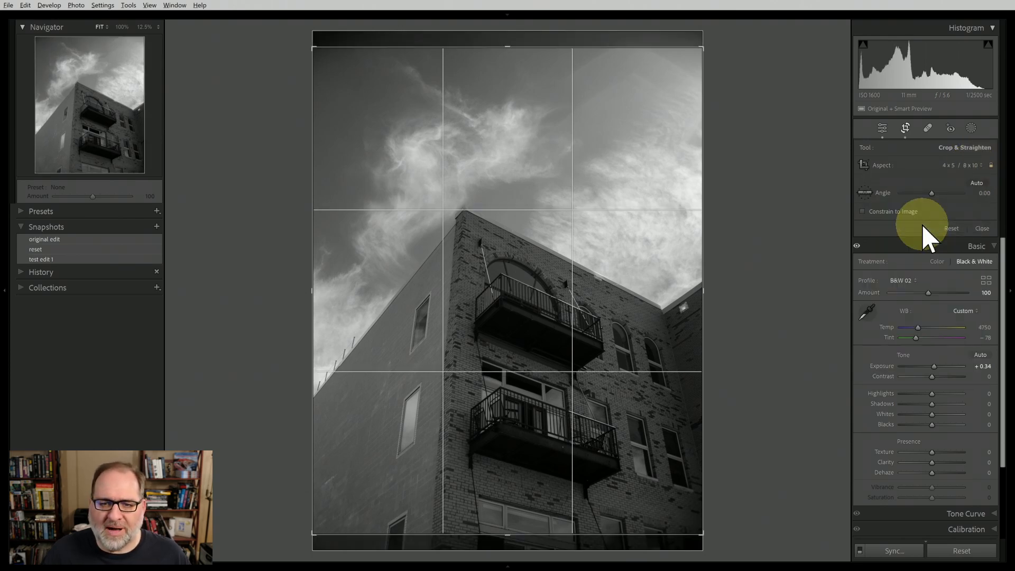
pyautogui.click(641, 231)
pyautogui.moveTo(641, 231); pyautogui.dragTo(642, 197)
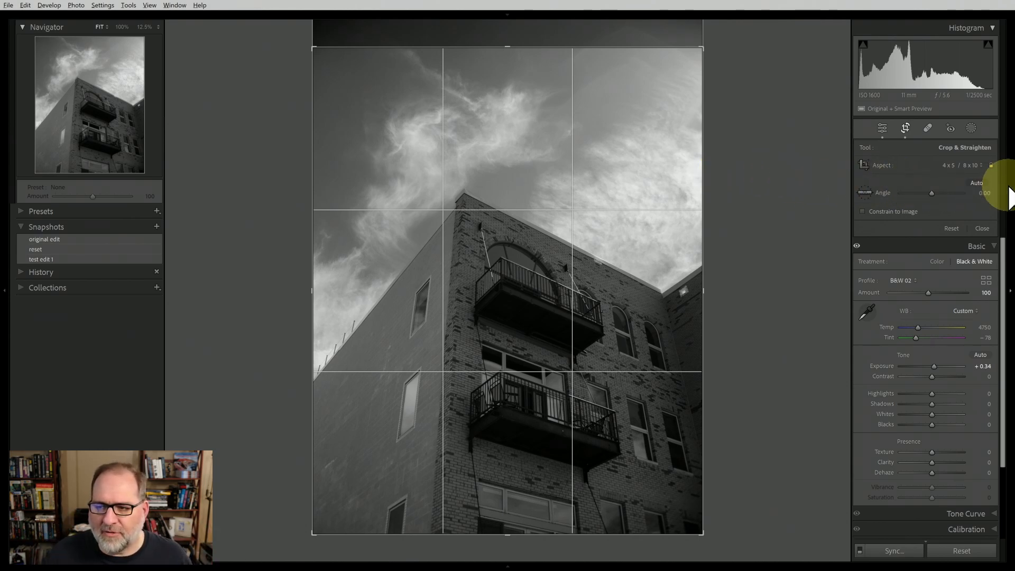
pyautogui.click(983, 229)
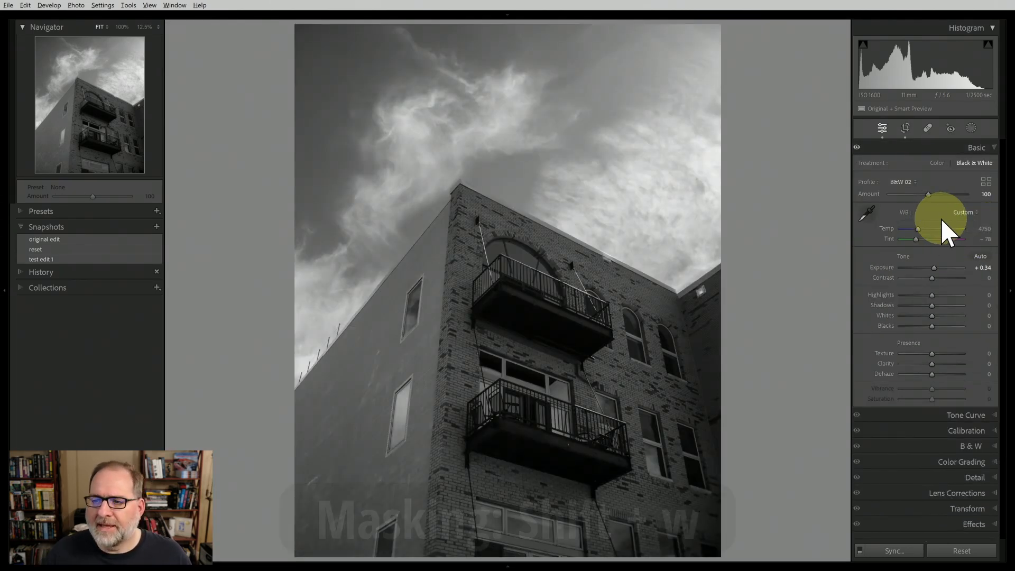
# Create a mask that automatically selects the sky and check its edge along the building's roofline
pyautogui.click(971, 130)
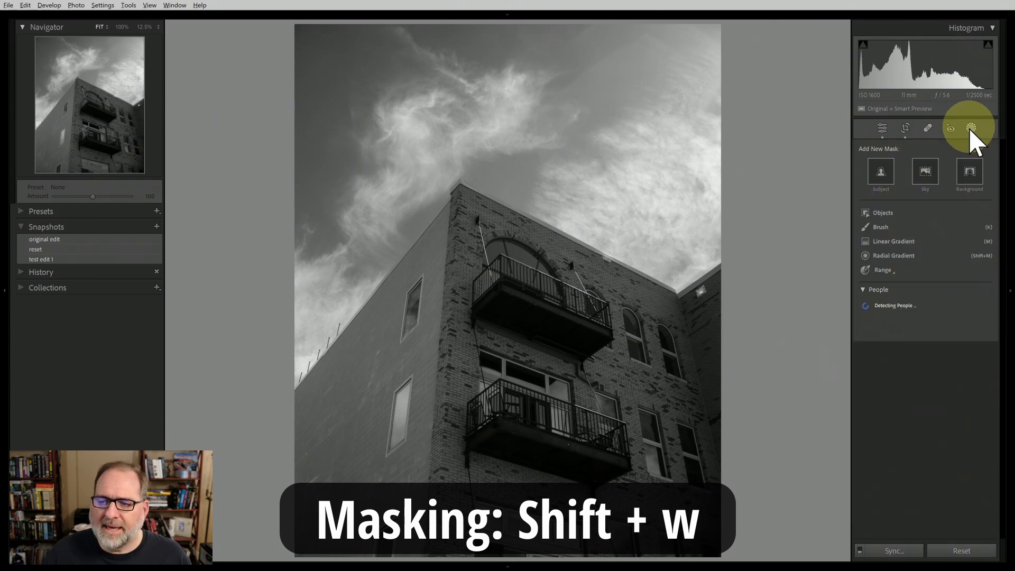
pyautogui.click(927, 172)
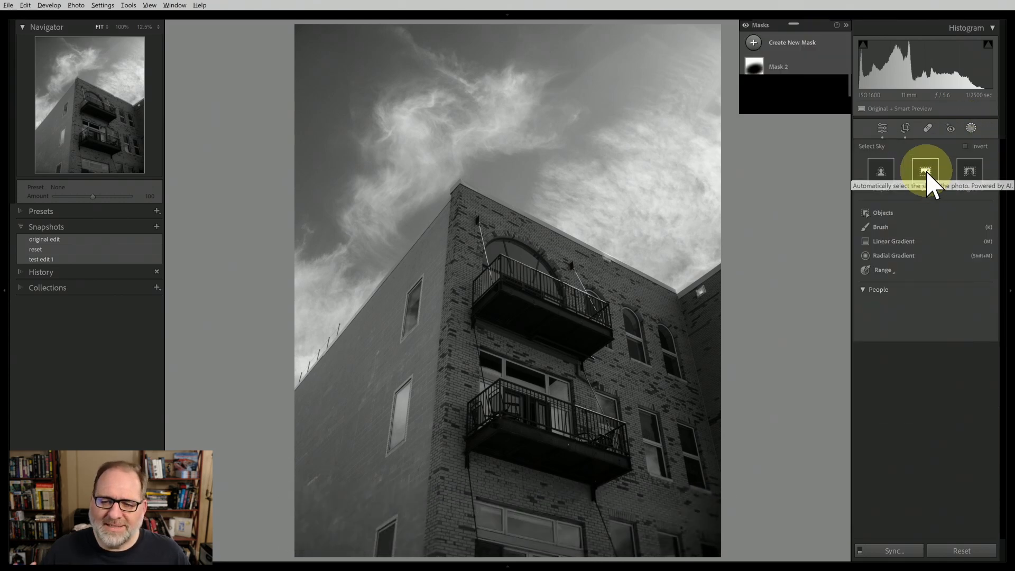
pyautogui.click(926, 172)
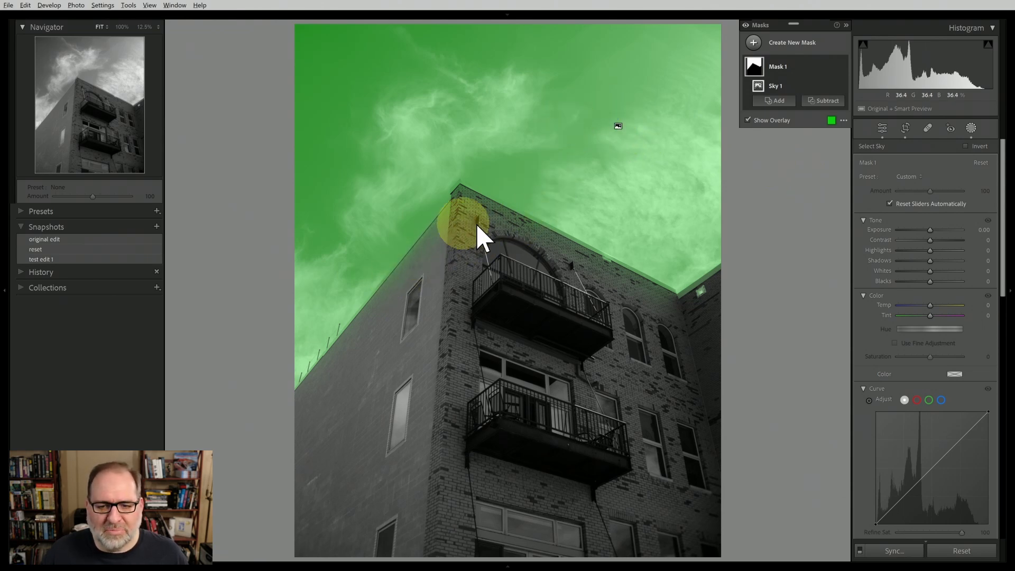
pyautogui.click(122, 27)
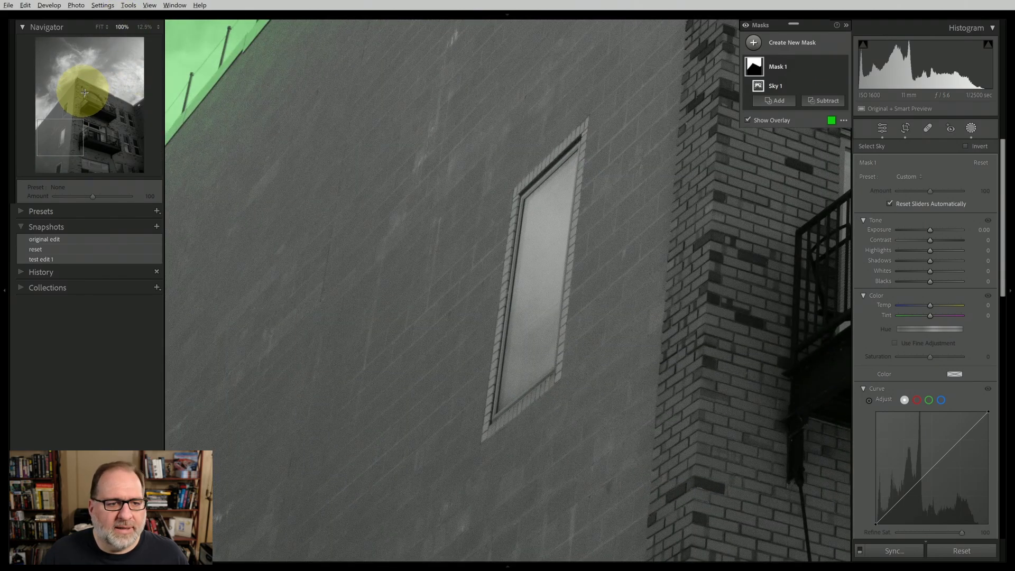
pyautogui.click(85, 91)
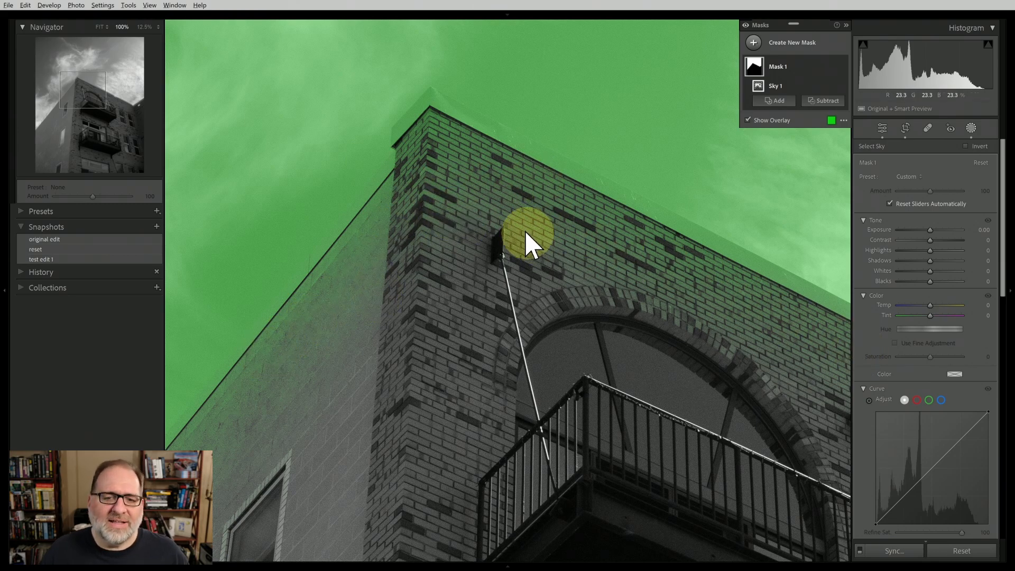
pyautogui.click(100, 27)
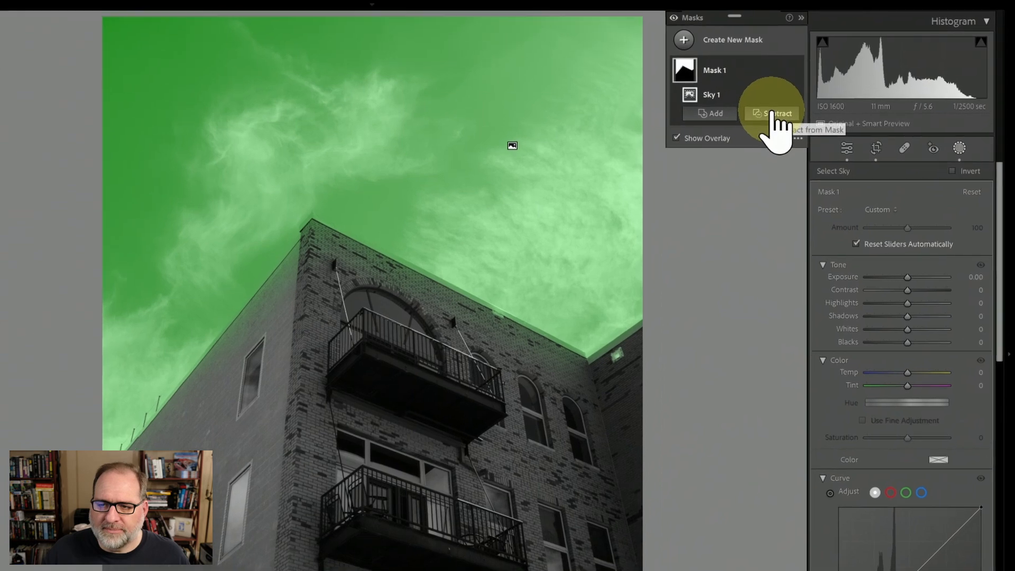
# Subtract the building from the sky mask with an Objects selection brushed over its facade
pyautogui.click(826, 101)
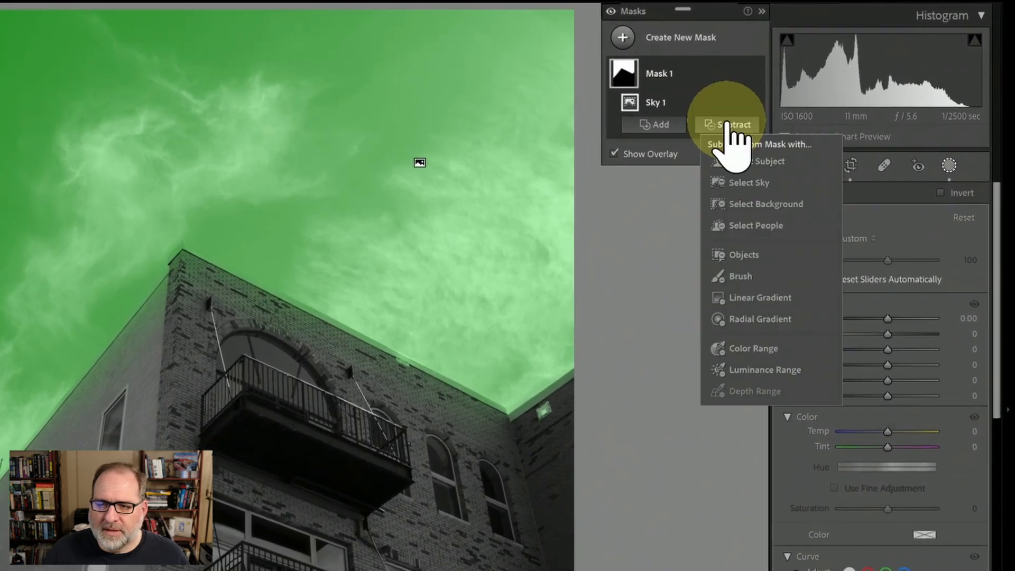
pyautogui.click(747, 256)
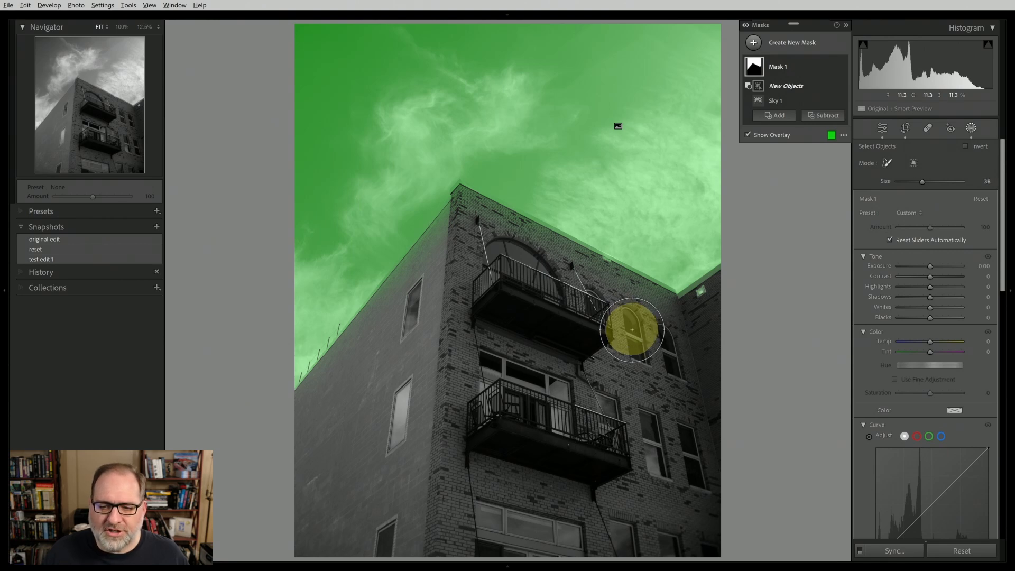
pyautogui.moveTo(653, 325)
pyautogui.mouseDown()
pyautogui.moveTo(724, 294)
pyautogui.moveTo(679, 323)
pyautogui.moveTo(640, 325)
pyautogui.moveTo(640, 316)
pyautogui.moveTo(666, 317)
pyautogui.moveTo(467, 209)
pyautogui.moveTo(442, 259)
pyautogui.moveTo(376, 336)
pyautogui.moveTo(316, 387)
pyautogui.moveTo(314, 533)
pyautogui.moveTo(325, 553)
pyautogui.moveTo(691, 544)
pyautogui.moveTo(708, 532)
pyautogui.moveTo(695, 342)
pyautogui.moveTo(603, 347)
pyautogui.moveTo(475, 275)
pyautogui.moveTo(438, 328)
pyautogui.moveTo(357, 398)
pyautogui.moveTo(532, 350)
pyautogui.moveTo(648, 399)
pyautogui.moveTo(464, 326)
pyautogui.moveTo(340, 442)
pyautogui.moveTo(405, 463)
pyautogui.moveTo(637, 435)
pyautogui.moveTo(423, 397)
pyautogui.moveTo(351, 490)
pyautogui.moveTo(539, 499)
pyautogui.moveTo(537, 374)
pyautogui.mouseUp()
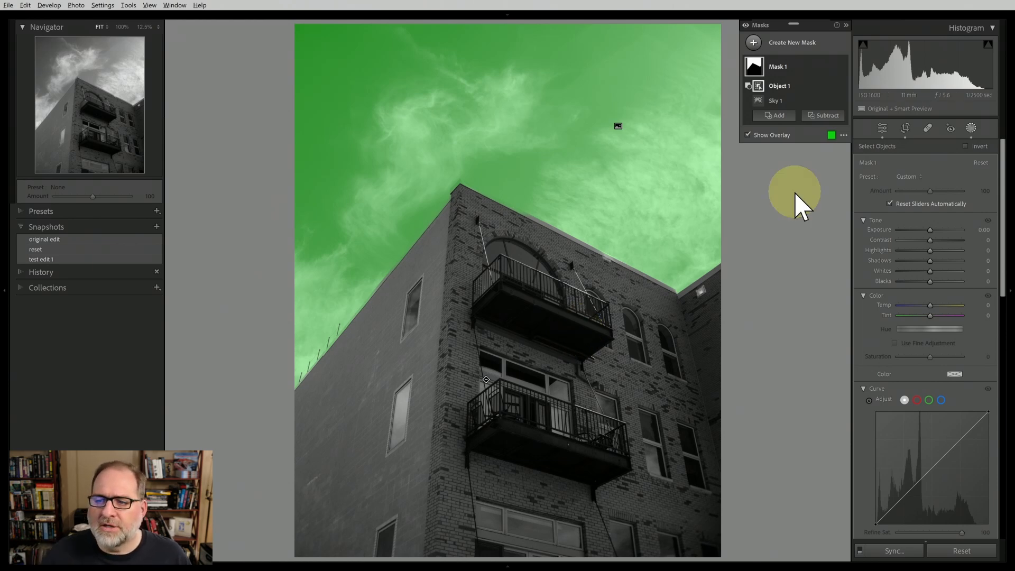
# Rename Mask 1 as Sky
pyautogui.doubleClick(777, 68)
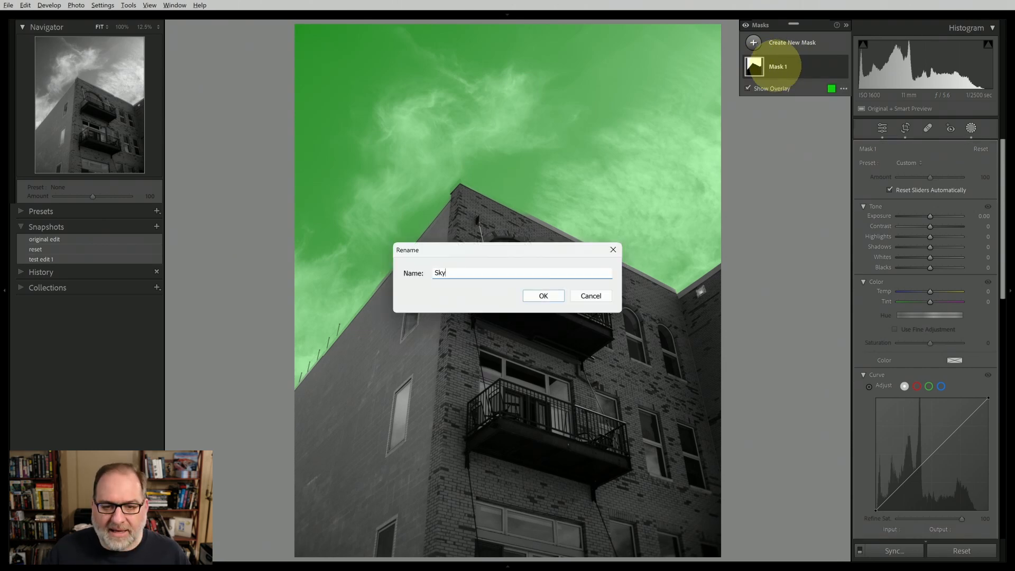
pyautogui.write('Sky')
pyautogui.press('Return')
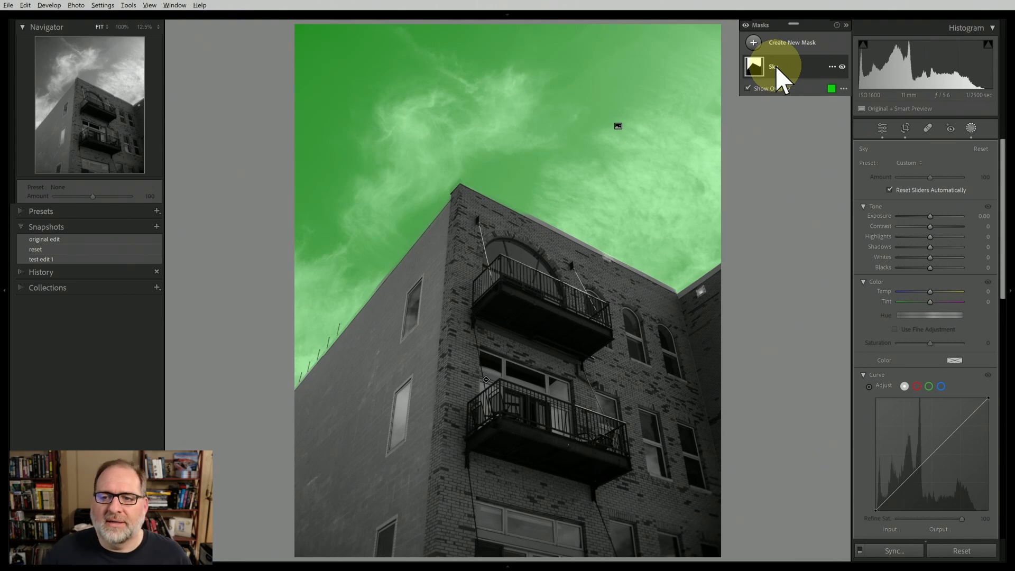
# Start a subtracting brush on the Sky mask with a size of 11 and a feather of 39 for cleaning the roofline
pyautogui.click(784, 67)
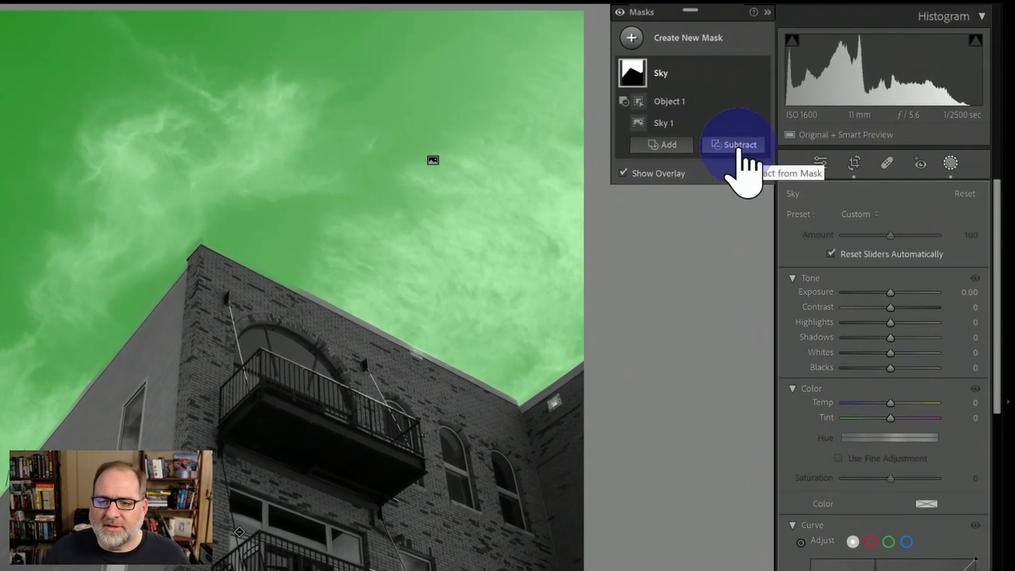
pyautogui.click(826, 118)
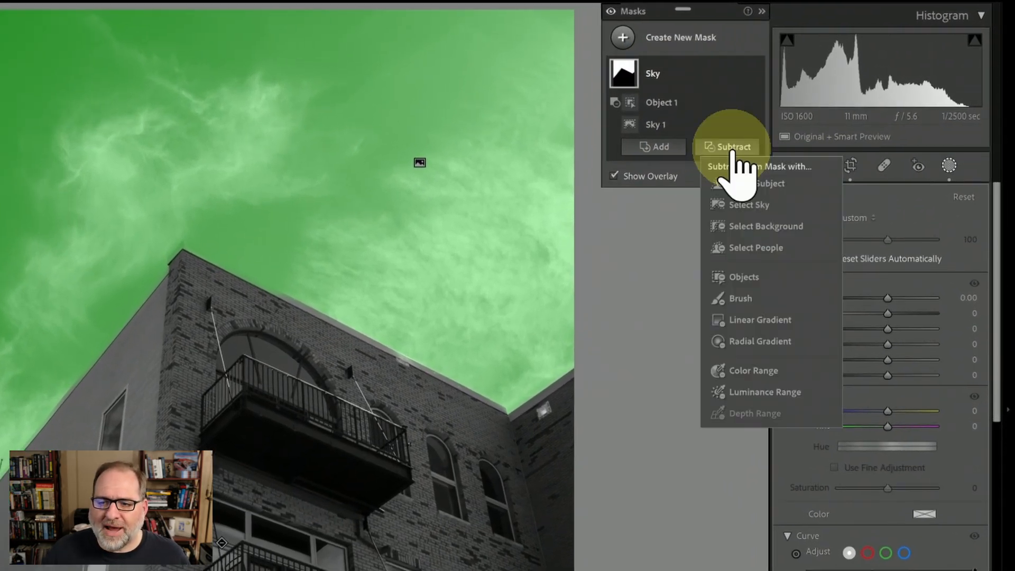
pyautogui.click(734, 300)
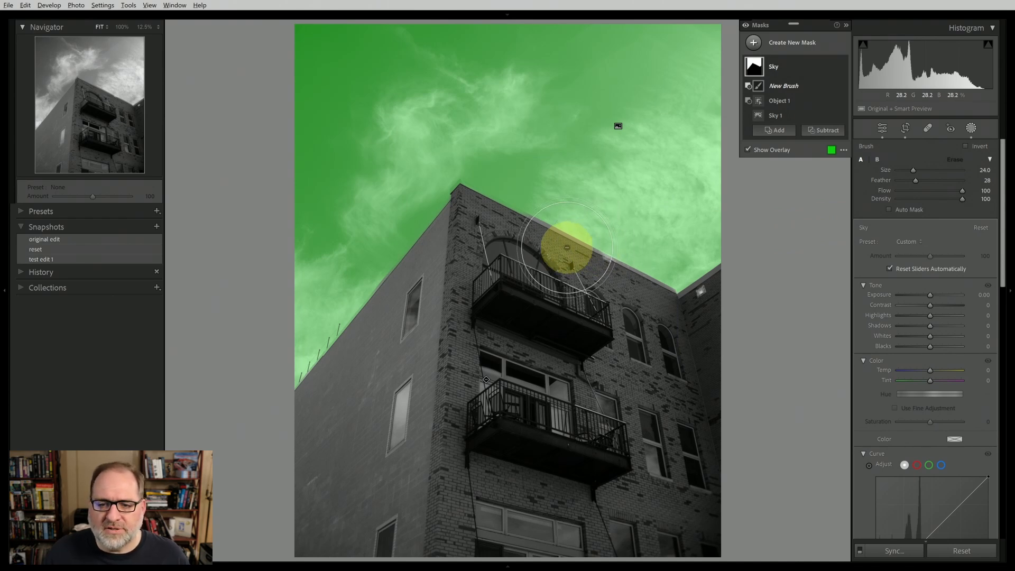
pyautogui.click(122, 28)
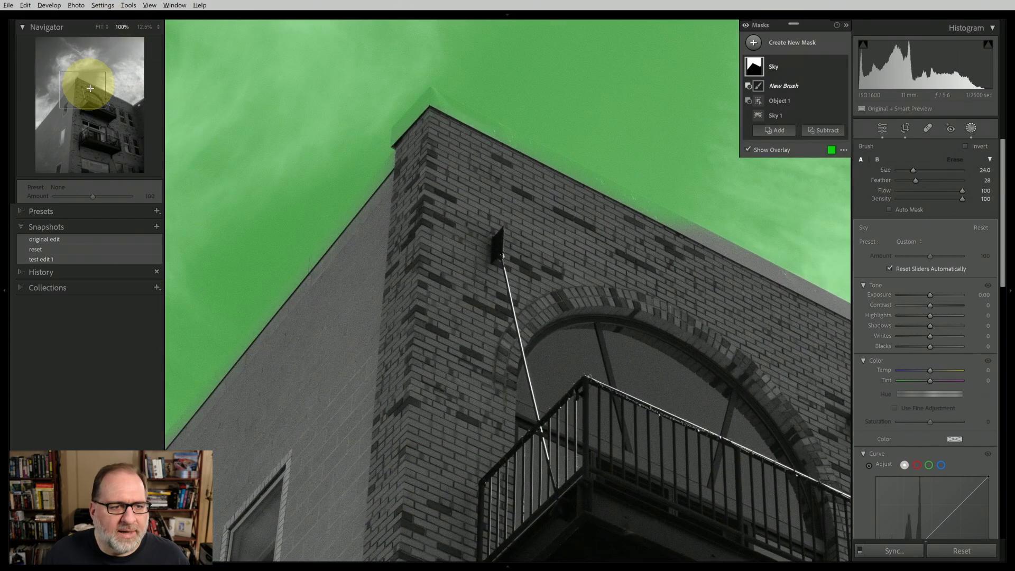
pyautogui.moveTo(82, 91); pyautogui.dragTo(56, 129)
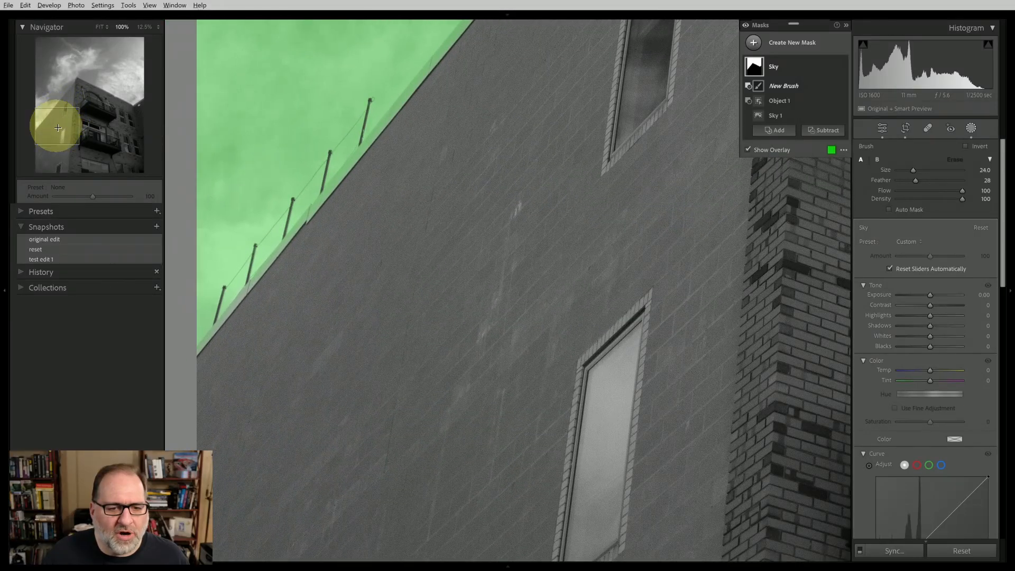
pyautogui.scroll(-2, 335, 291)
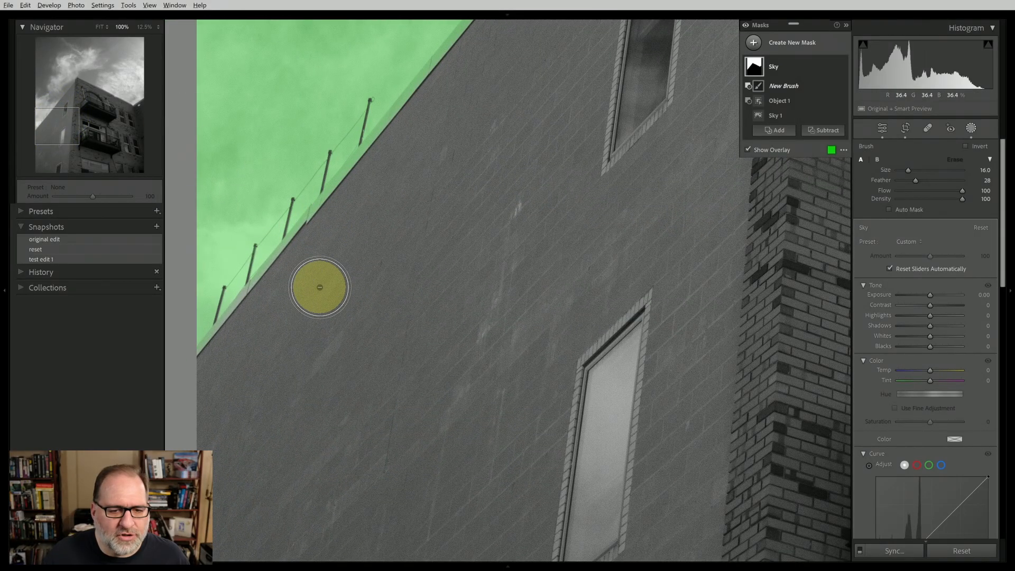
pyautogui.scroll(-5, 329, 261)
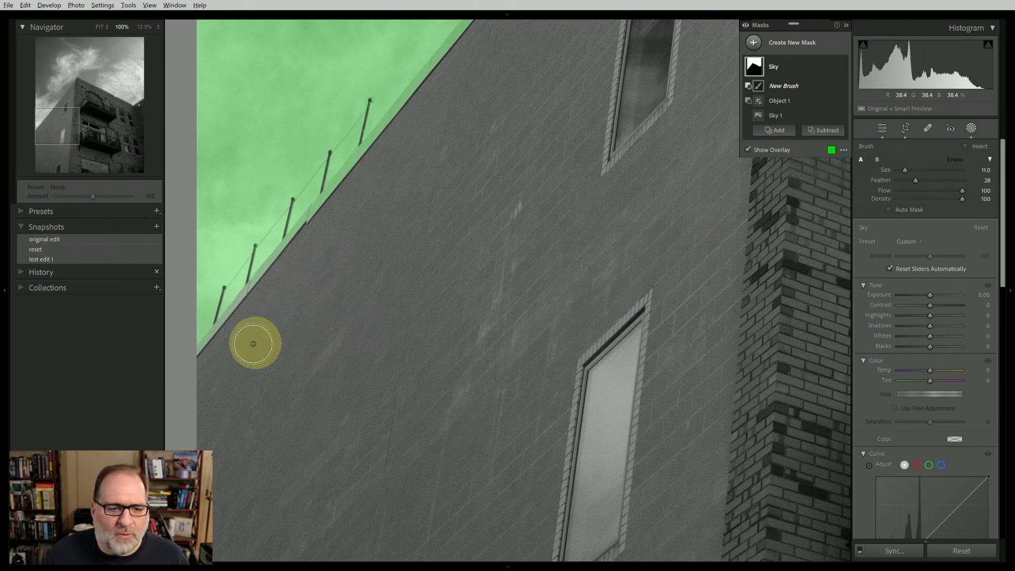
pyautogui.click(916, 181)
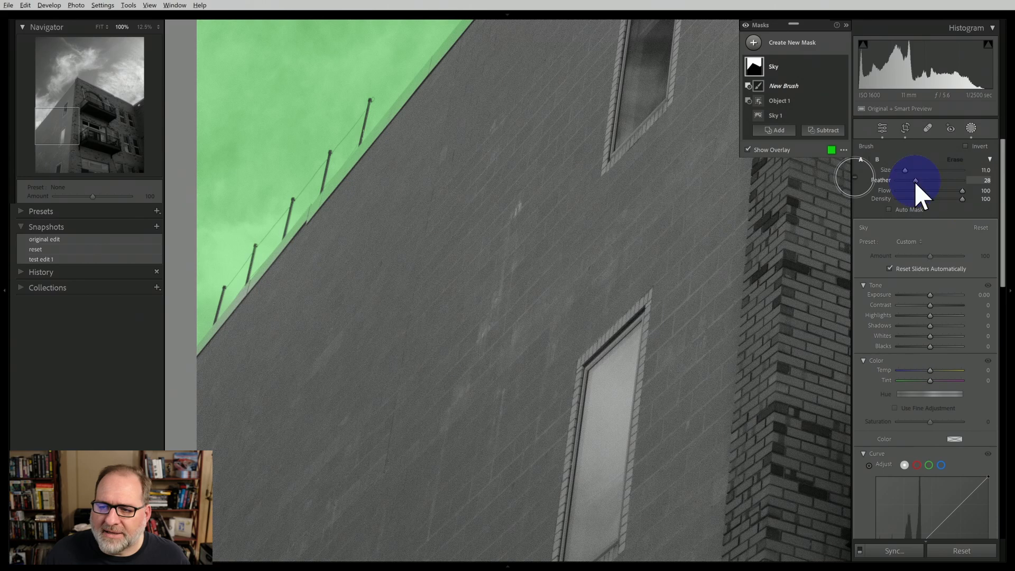
pyautogui.moveTo(924, 182); pyautogui.dragTo(923, 182)
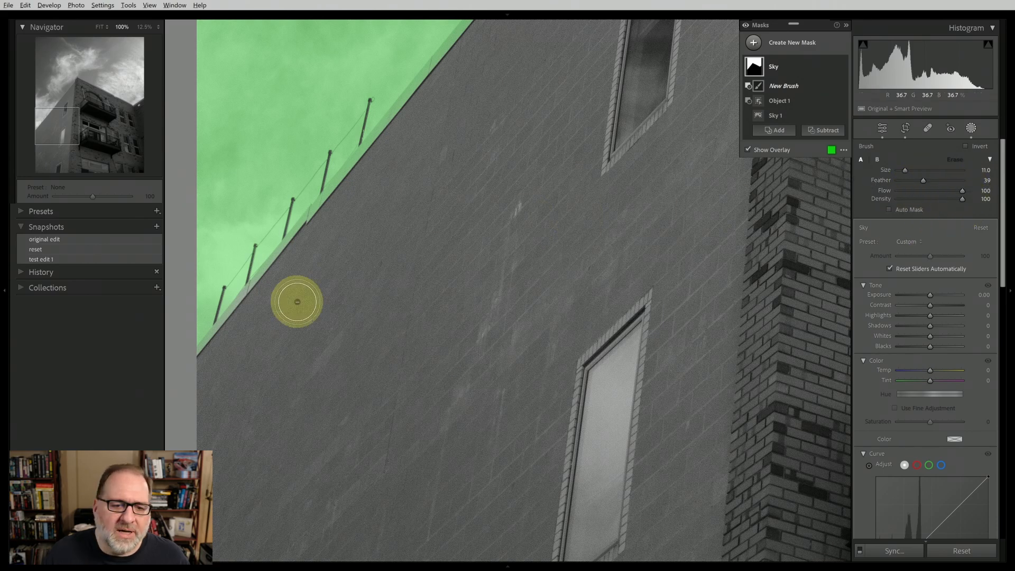
# Brush the mask spill off the plain side wall along its lower roofline near the metal rods, using a brush size of 13
pyautogui.moveTo(231, 355); pyautogui.dragTo(223, 360)
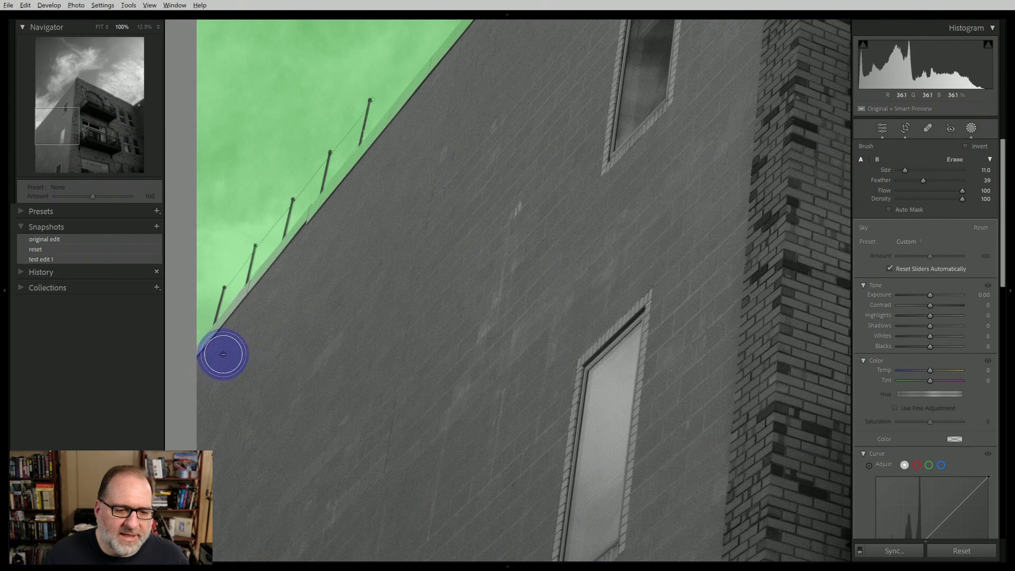
pyautogui.scroll(2, 232, 350)
pyautogui.click(224, 357)
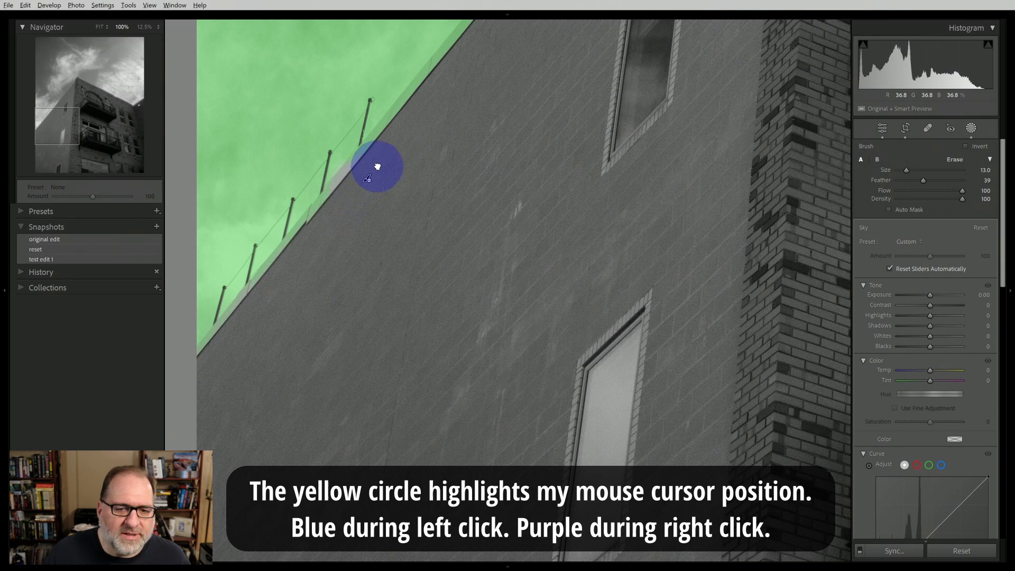
pyautogui.moveTo(379, 167); pyautogui.dragTo(259, 312)
pyautogui.moveTo(292, 270); pyautogui.dragTo(293, 271)
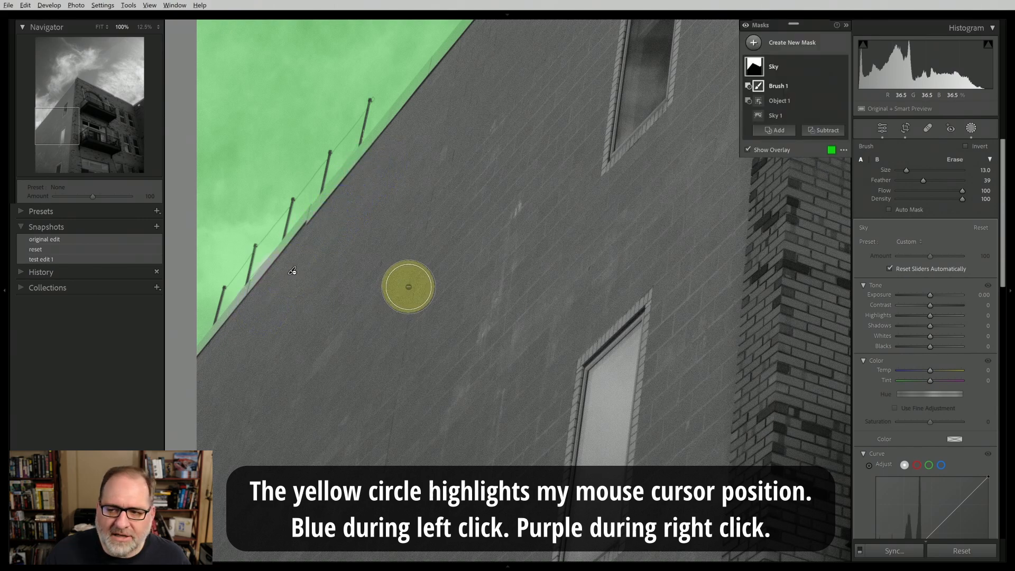
pyautogui.click(334, 231)
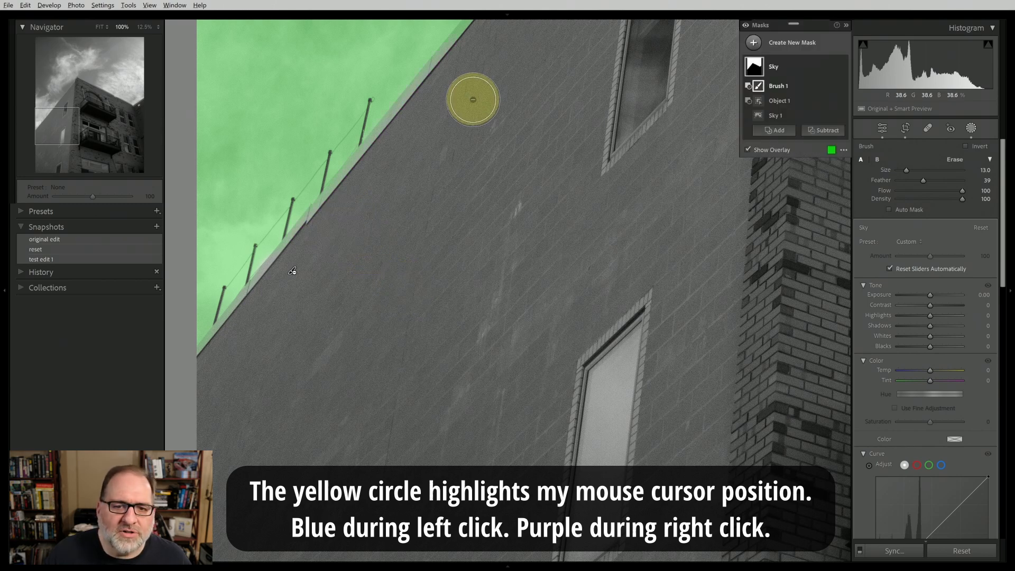
pyautogui.moveTo(461, 63); pyautogui.dragTo(217, 370)
# Brush the remaining mask spill off the building's roofline, along the upper side wall and the brick facade, adjusting the brush size for each stretch
pyautogui.moveTo(60, 112); pyautogui.dragTo(64, 102)
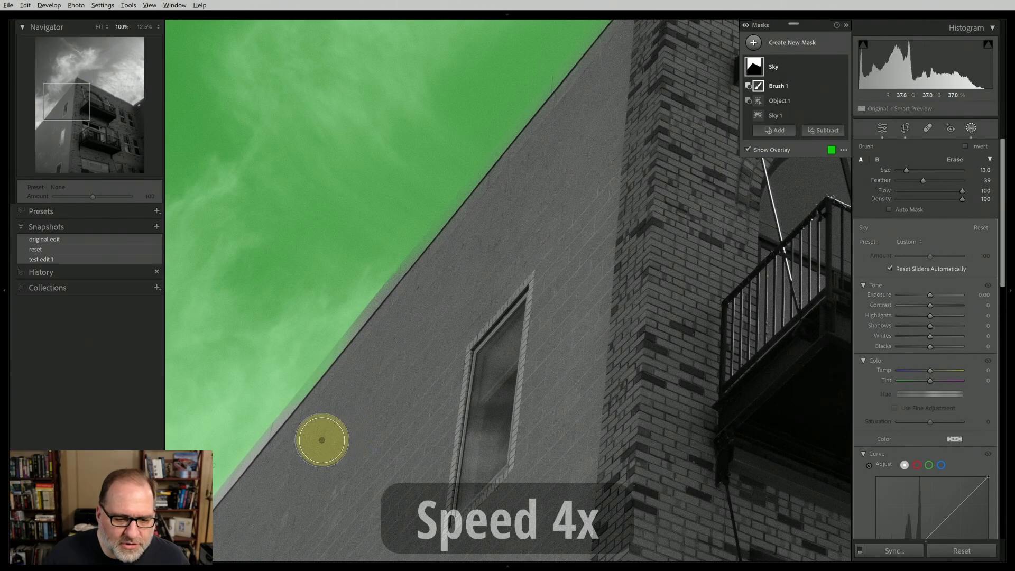
pyautogui.moveTo(304, 439)
pyautogui.mouseDown()
pyautogui.moveTo(598, 58)
pyautogui.moveTo(434, 275)
pyautogui.mouseUp()
pyautogui.click(73, 85)
pyautogui.scroll(-5, 501, 307)
pyautogui.moveTo(493, 304)
pyautogui.mouseDown()
pyautogui.moveTo(577, 170)
pyautogui.moveTo(820, 296)
pyautogui.moveTo(575, 176)
pyautogui.moveTo(578, 160)
pyautogui.moveTo(544, 203)
pyautogui.moveTo(587, 168)
pyautogui.mouseUp()
pyautogui.scroll(-3, 572, 176)
pyautogui.moveTo(84, 84); pyautogui.dragTo(104, 95)
pyautogui.scroll(4, 256, 104)
pyautogui.moveTo(256, 103); pyautogui.dragTo(462, 208)
pyautogui.moveTo(612, 290); pyautogui.dragTo(693, 324)
pyautogui.moveTo(124, 103); pyautogui.dragTo(141, 110)
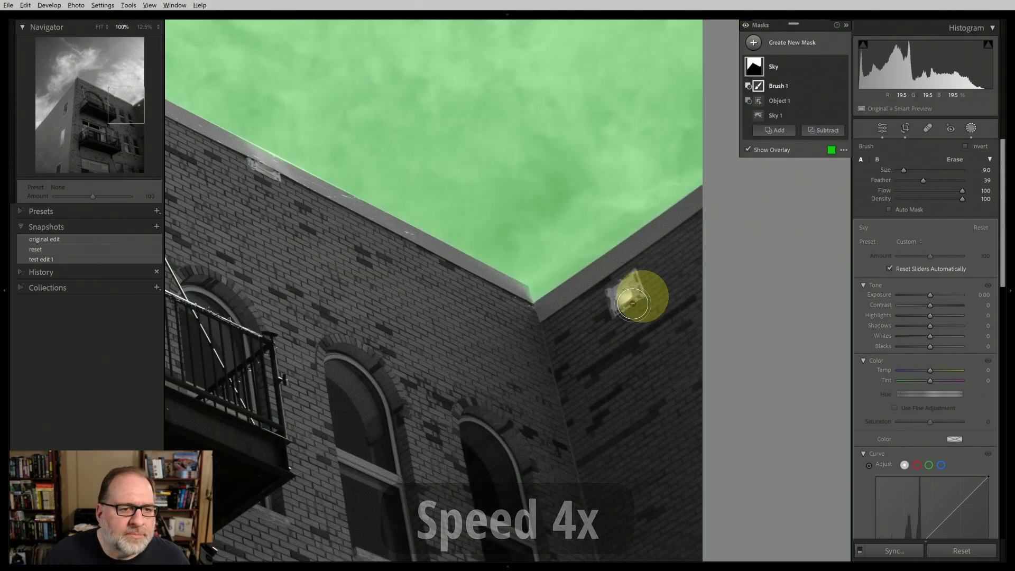
# Set the Sky mask's contrast to 33 and apply the Strong Contrast curve preset to it
pyautogui.click(100, 27)
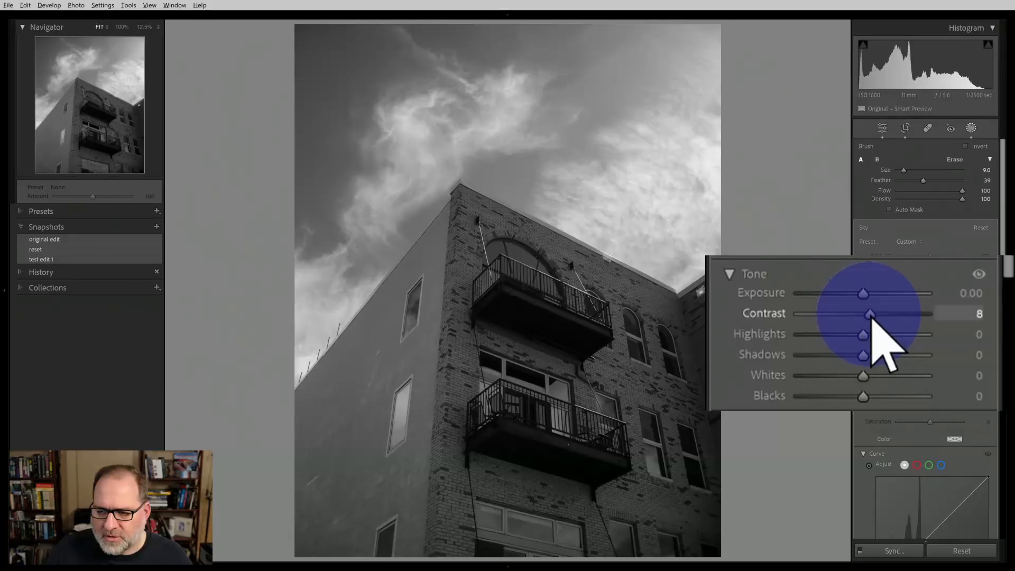
pyautogui.moveTo(872, 317); pyautogui.dragTo(885, 321)
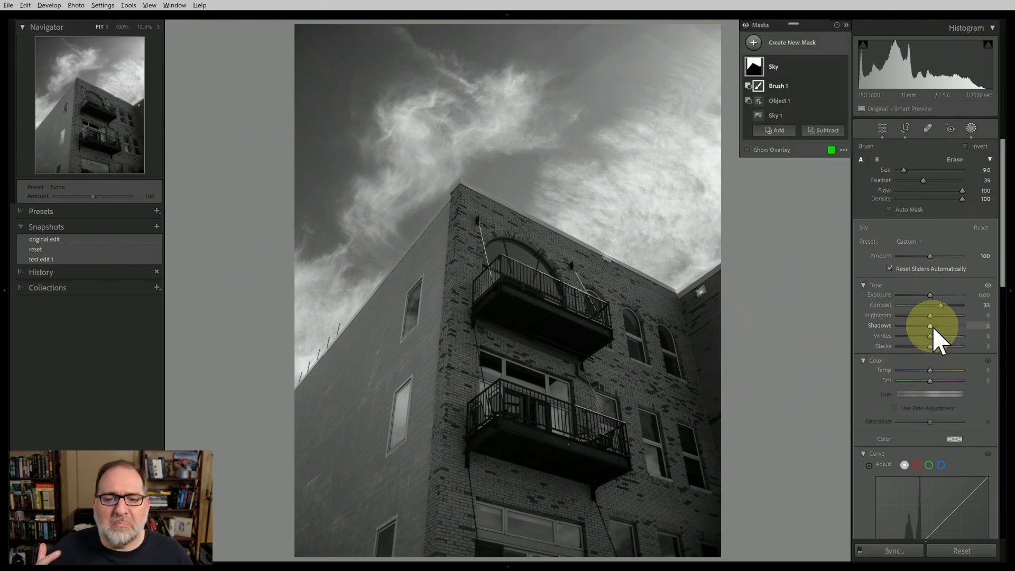
pyautogui.moveTo(1004, 218); pyautogui.dragTo(998, 297)
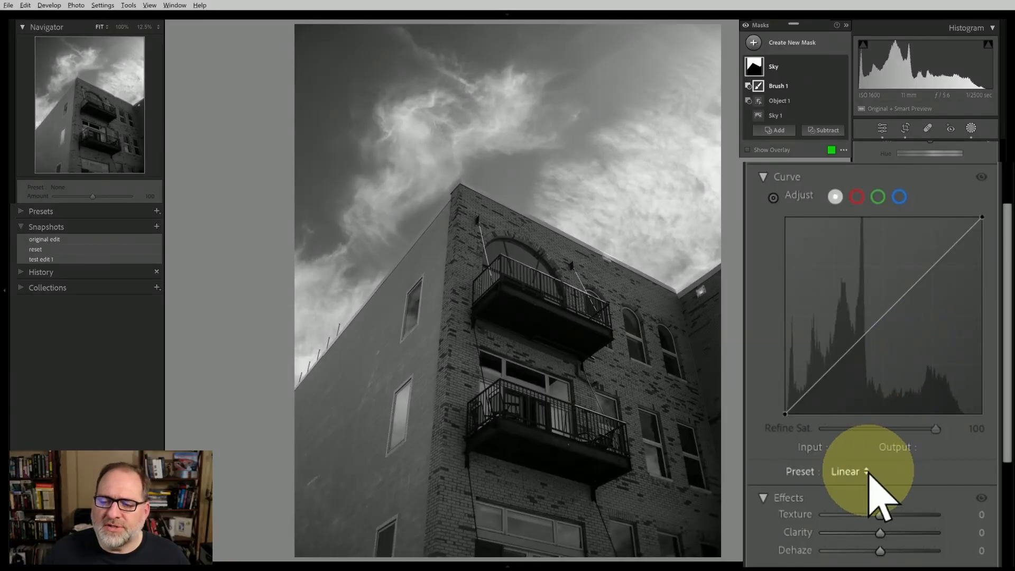
pyautogui.click(856, 470)
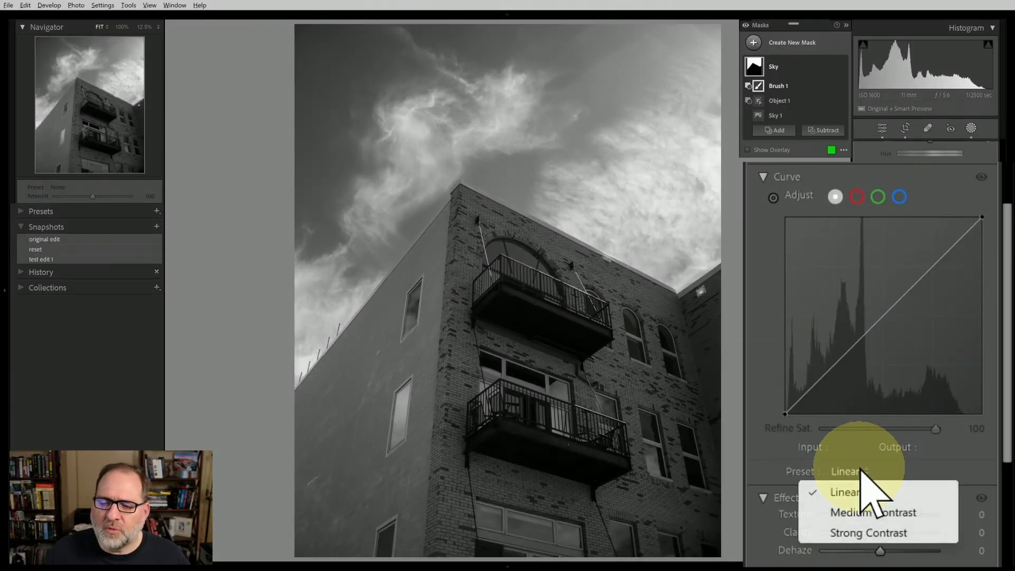
pyautogui.click(865, 533)
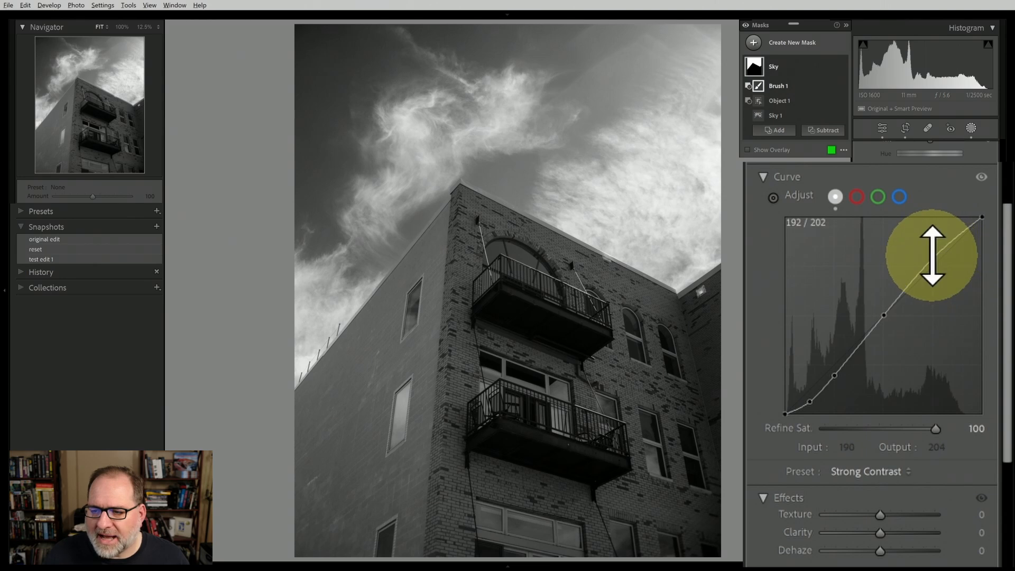
# Reshape the Sky mask's curve with the highlight point at 197/212, the midtone point at 98/75 and the lowest shadow point at 48/18
pyautogui.moveTo(934, 259); pyautogui.dragTo(938, 251)
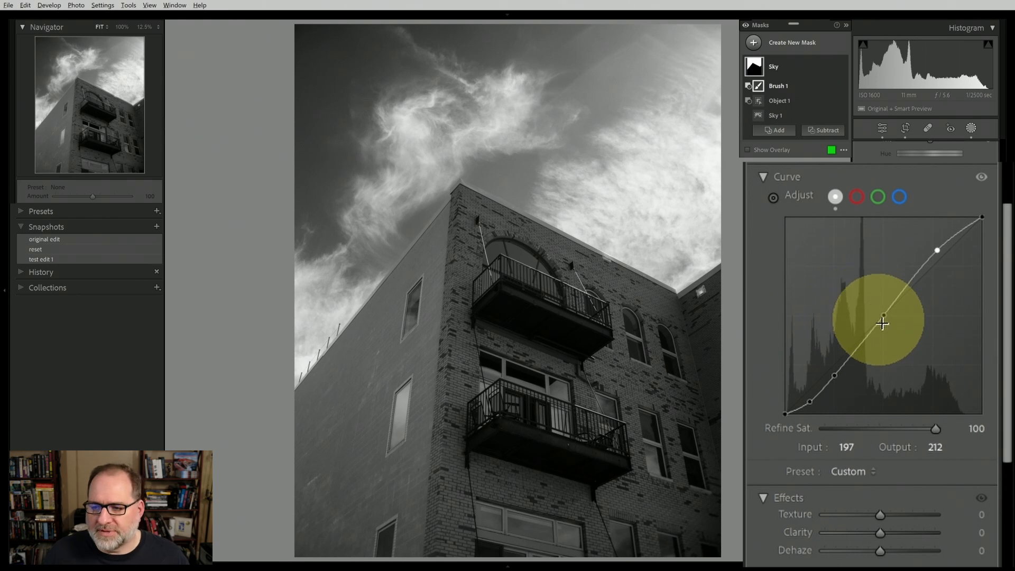
pyautogui.moveTo(884, 314); pyautogui.dragTo(874, 330)
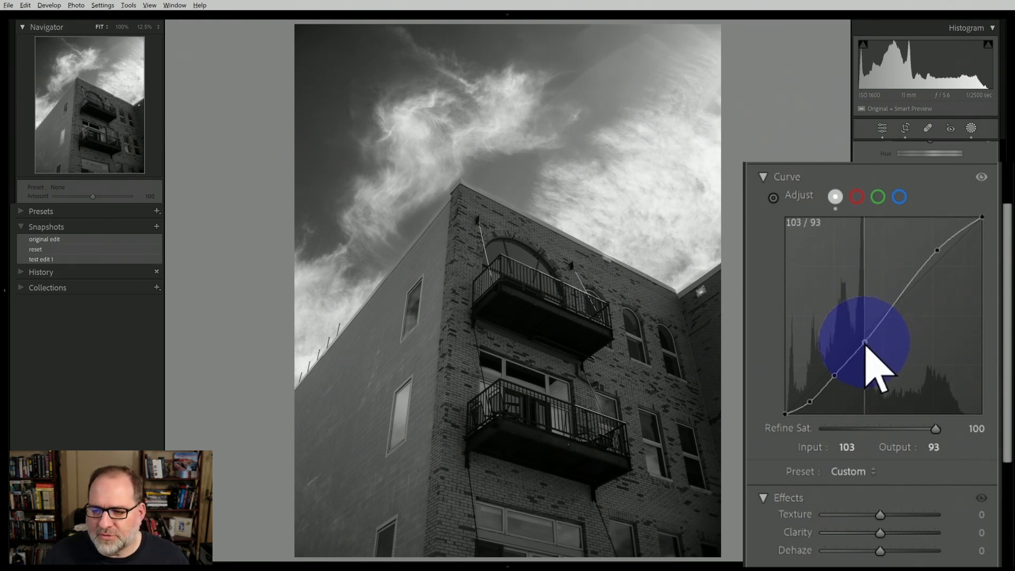
pyautogui.moveTo(863, 343); pyautogui.dragTo(863, 343)
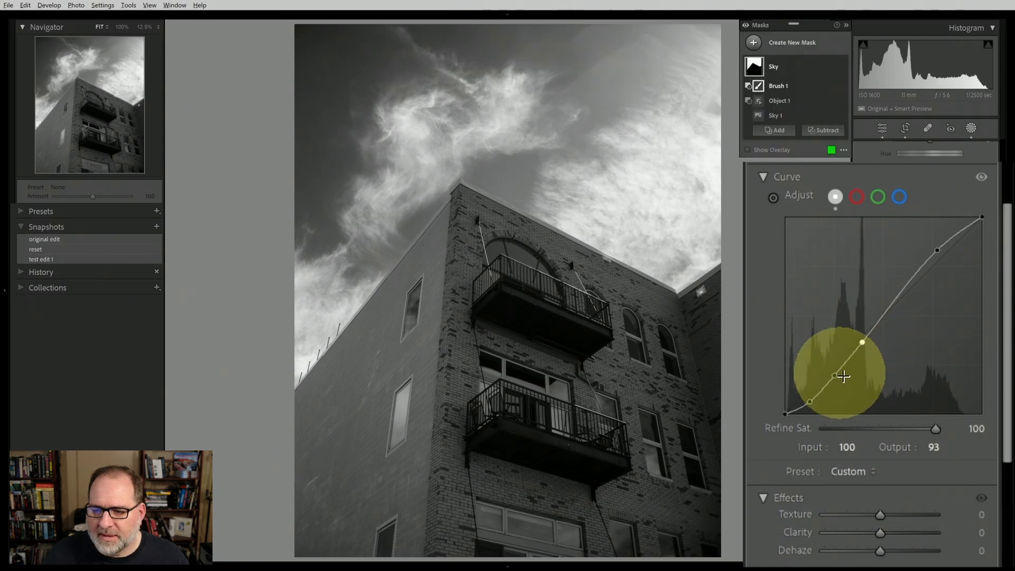
pyautogui.moveTo(834, 376); pyautogui.dragTo(833, 397)
pyautogui.moveTo(864, 349); pyautogui.dragTo(841, 372)
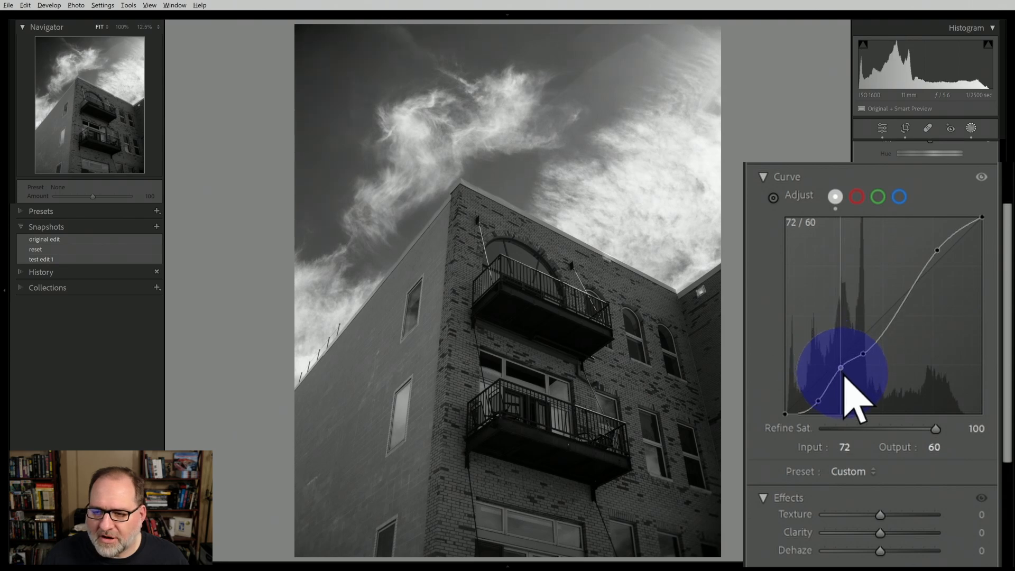
pyautogui.moveTo(844, 378); pyautogui.dragTo(844, 384)
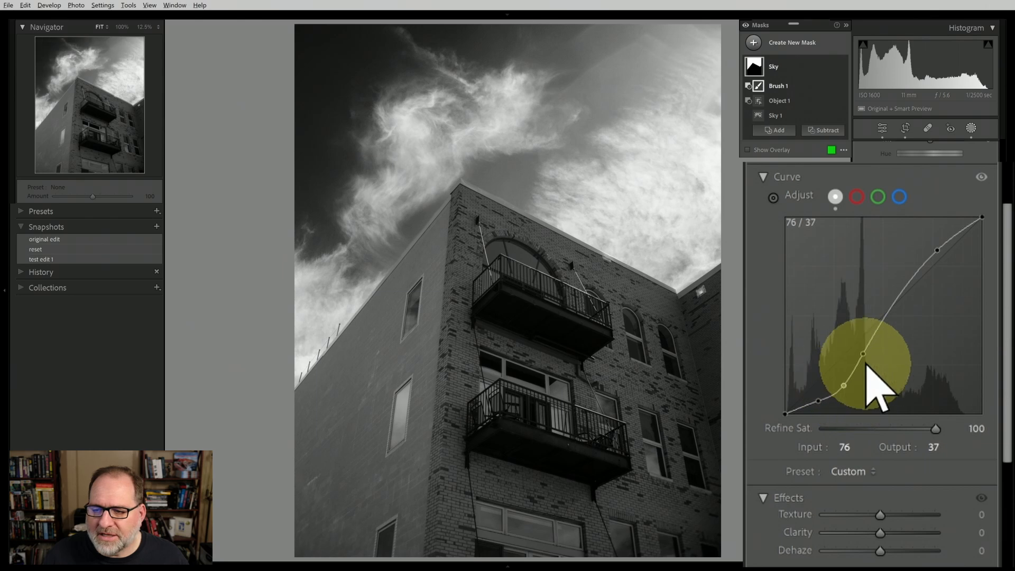
pyautogui.moveTo(864, 354); pyautogui.dragTo(861, 356)
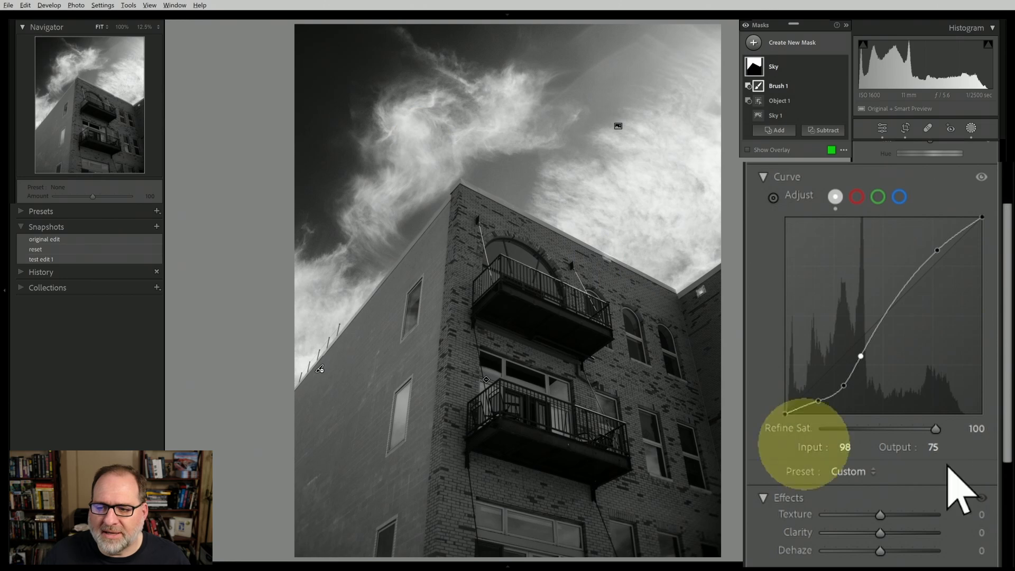
pyautogui.moveTo(844, 386); pyautogui.dragTo(822, 401)
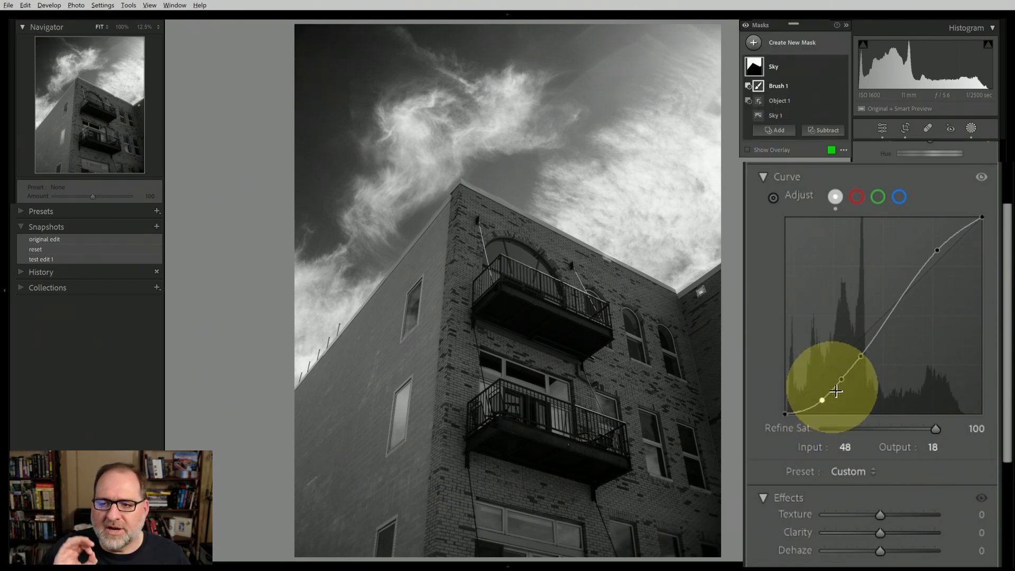
pyautogui.click(861, 357)
pyautogui.moveTo(861, 357); pyautogui.dragTo(855, 402)
pyautogui.click(845, 376)
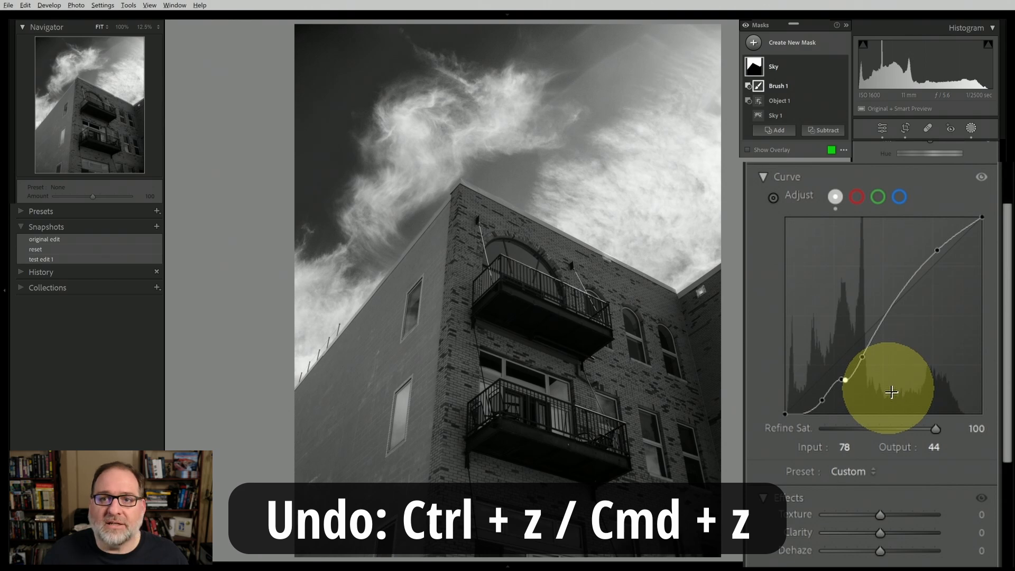
pyautogui.hotkey('ctrl', 'z')
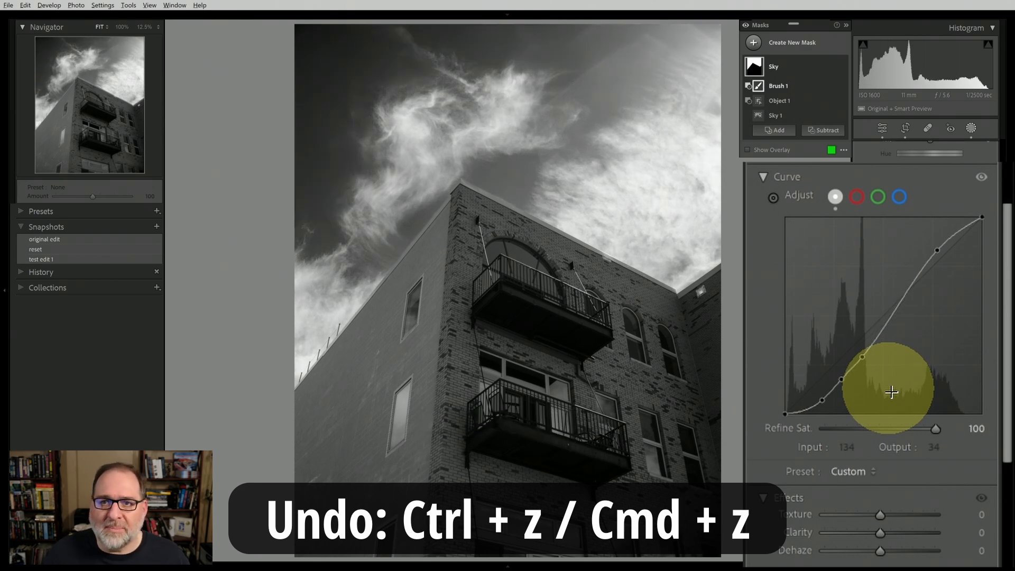
# Place the Sky curve's upper shadow point at input 74, output 42, and set the mask's Dehaze to 31
pyautogui.click(843, 379)
pyautogui.moveTo(842, 379); pyautogui.dragTo(909, 330)
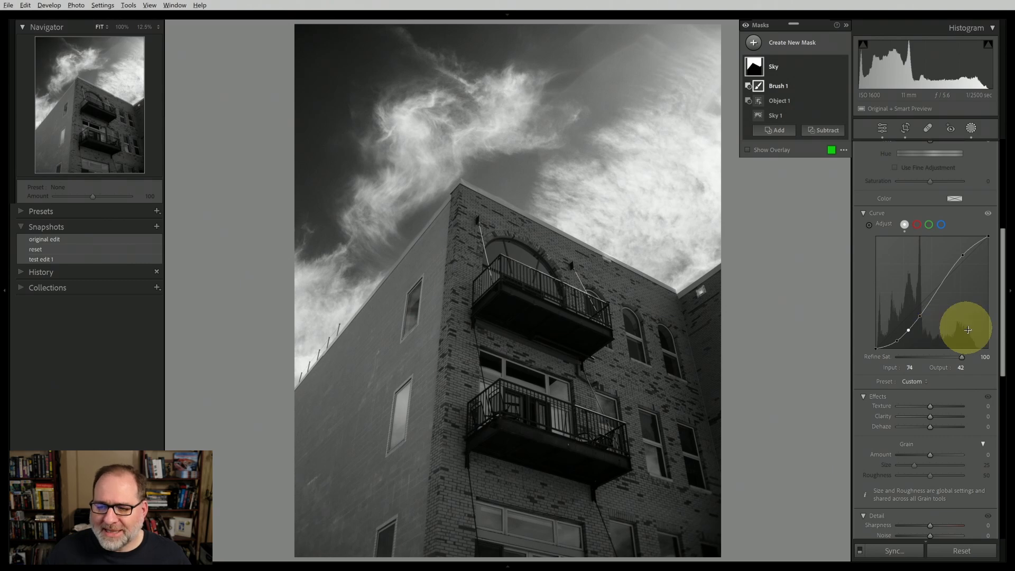
pyautogui.moveTo(932, 428); pyautogui.dragTo(940, 429)
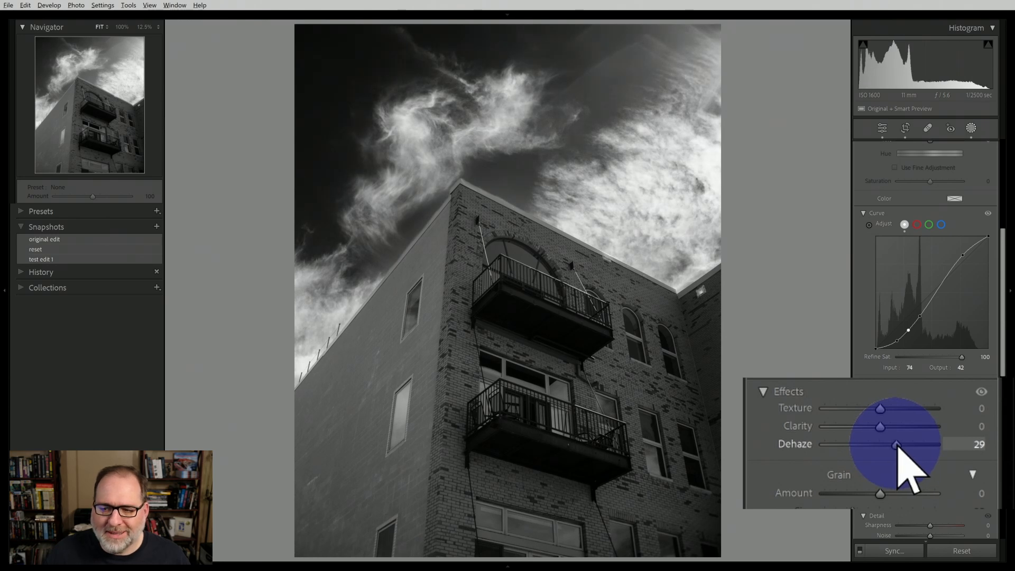
pyautogui.moveTo(897, 446); pyautogui.dragTo(896, 446)
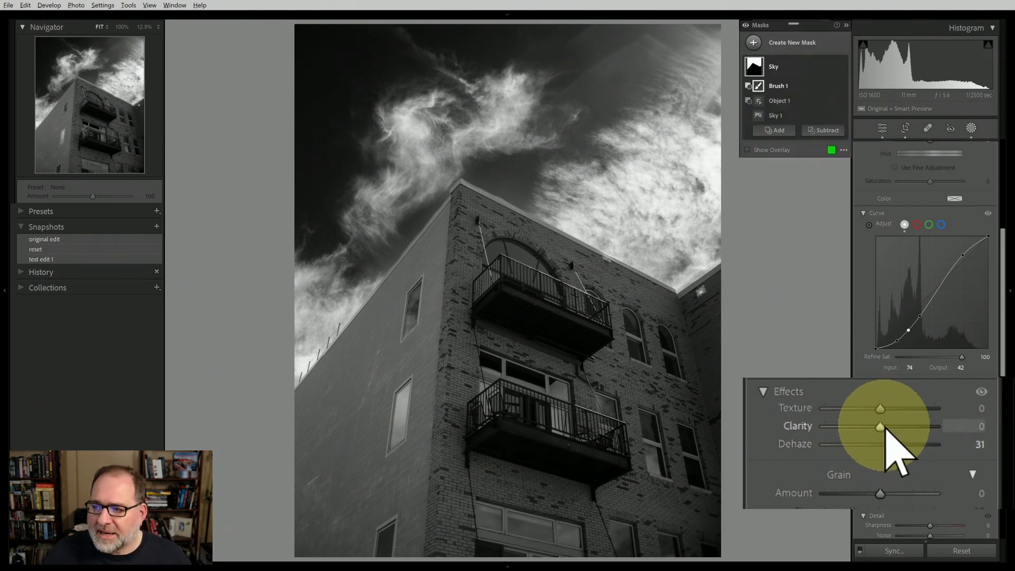
pyautogui.scroll(1, 933, 402)
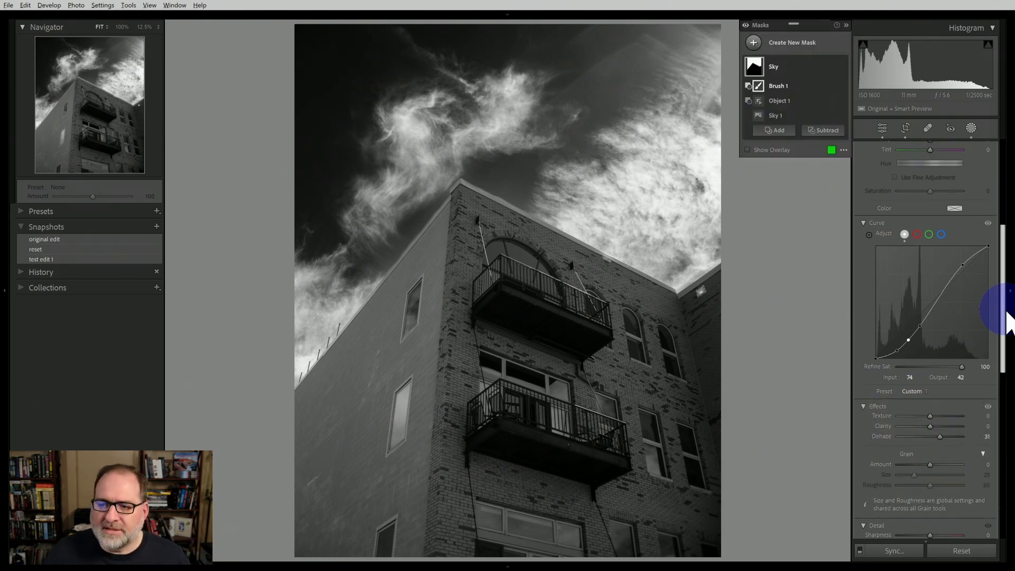
# Set the Sky mask's highlights to 22 and its blacks to −8
pyautogui.moveTo(1005, 306); pyautogui.dragTo(1007, 243)
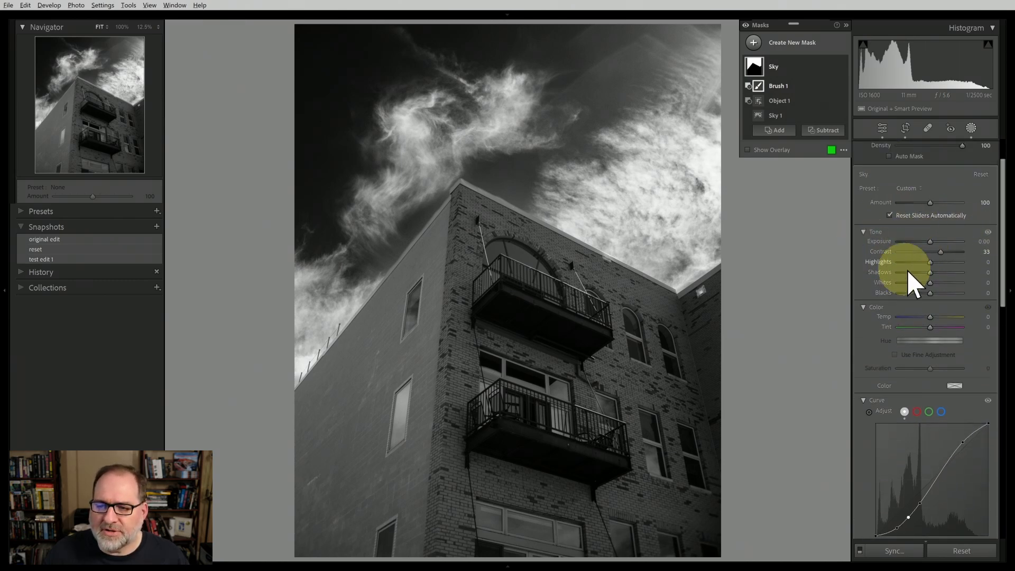
pyautogui.moveTo(931, 261); pyautogui.dragTo(893, 268)
pyautogui.moveTo(882, 322); pyautogui.dragTo(878, 321)
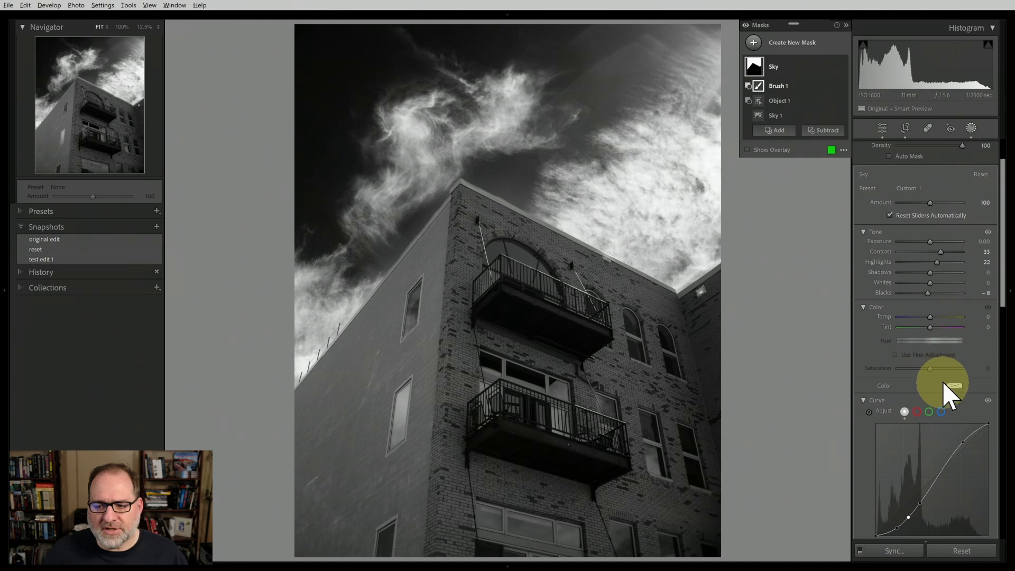
pyautogui.moveTo(1004, 250); pyautogui.dragTo(1000, 257)
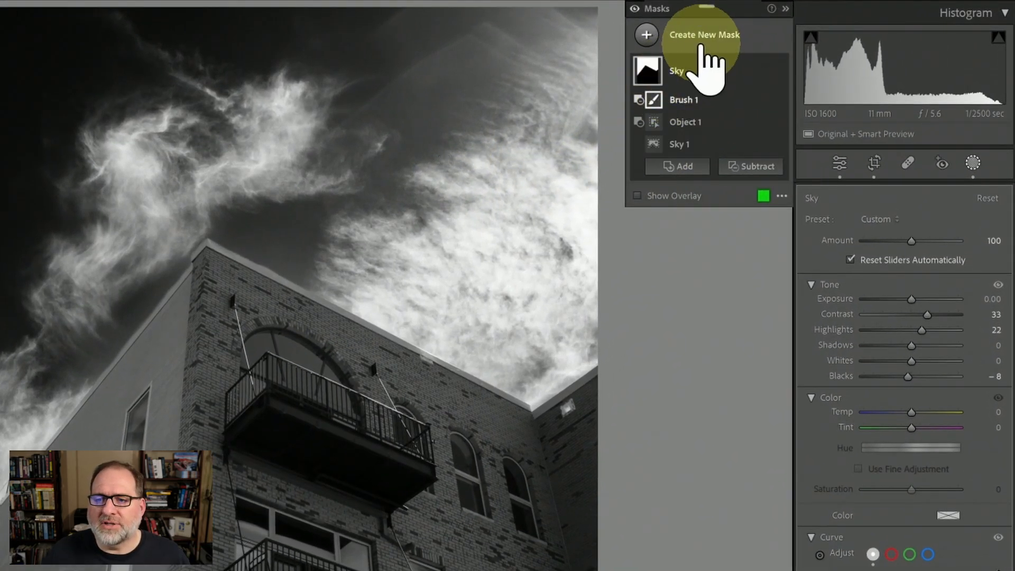
# Create a radial gradient mask with a large oval centred on the bright clouds at the photo's upper right edge
pyautogui.click(647, 36)
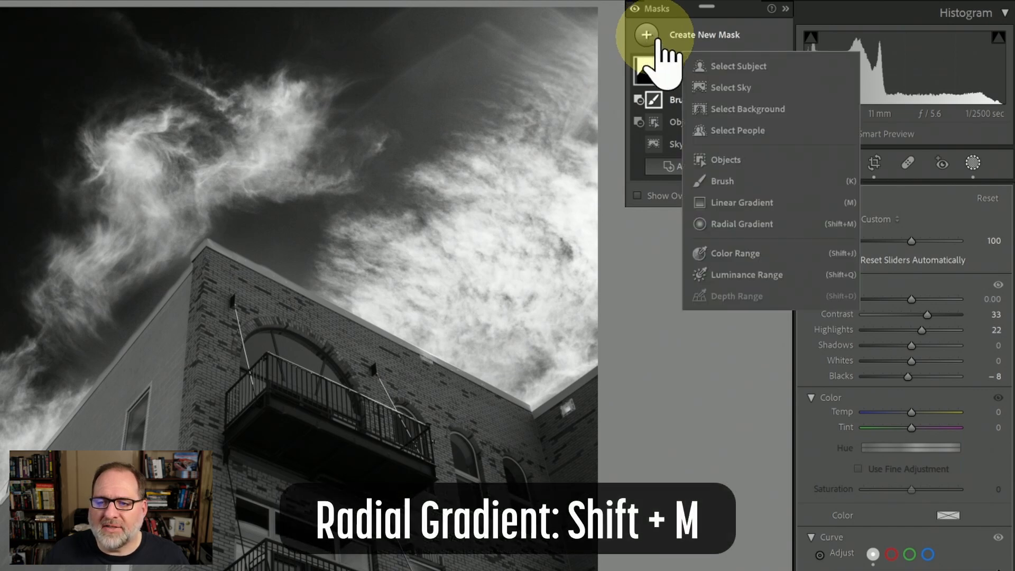
pyautogui.click(757, 225)
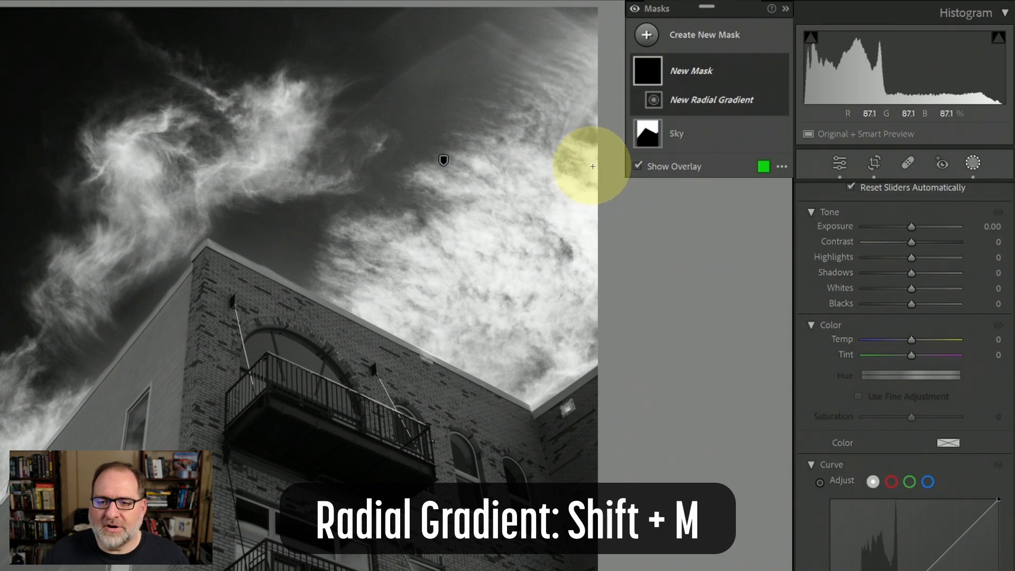
pyautogui.moveTo(593, 165); pyautogui.dragTo(233, 385)
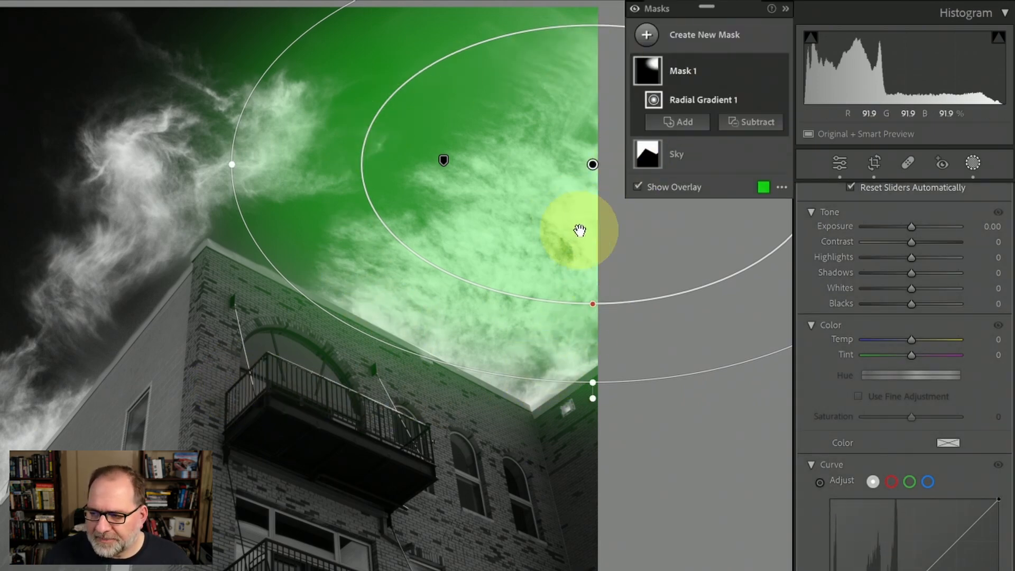
# Darken the radial gradient mask by bending its curve down with one point at input 158, output 90
pyautogui.moveTo(1014, 323); pyautogui.dragTo(1014, 344)
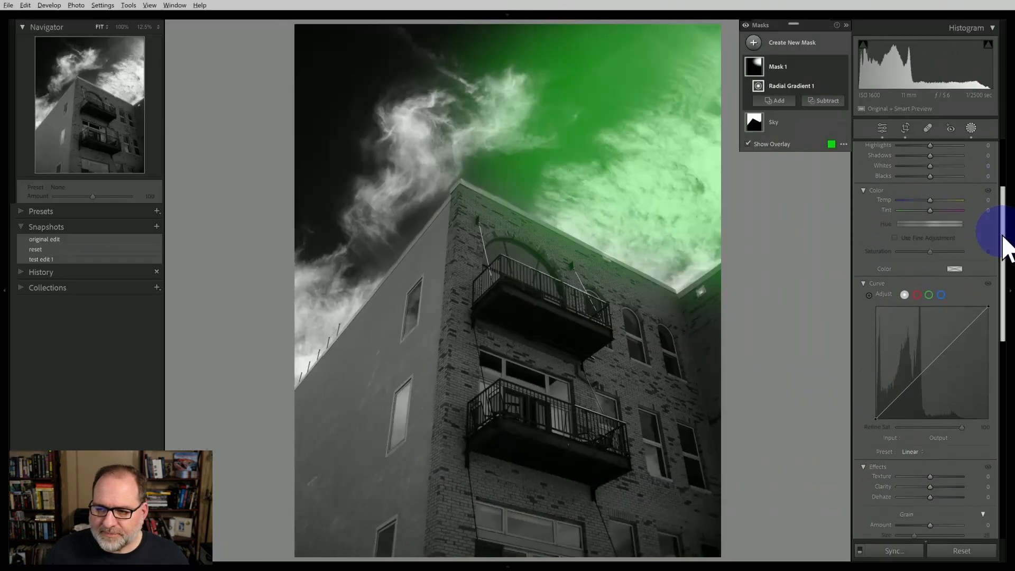
pyautogui.moveTo(1004, 236); pyautogui.dragTo(1003, 249)
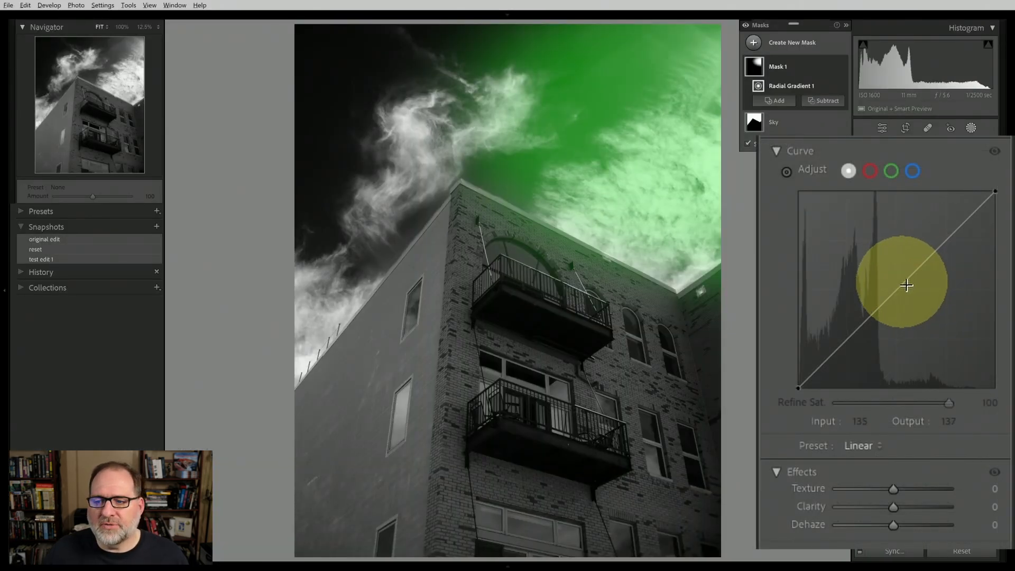
pyautogui.click(899, 290)
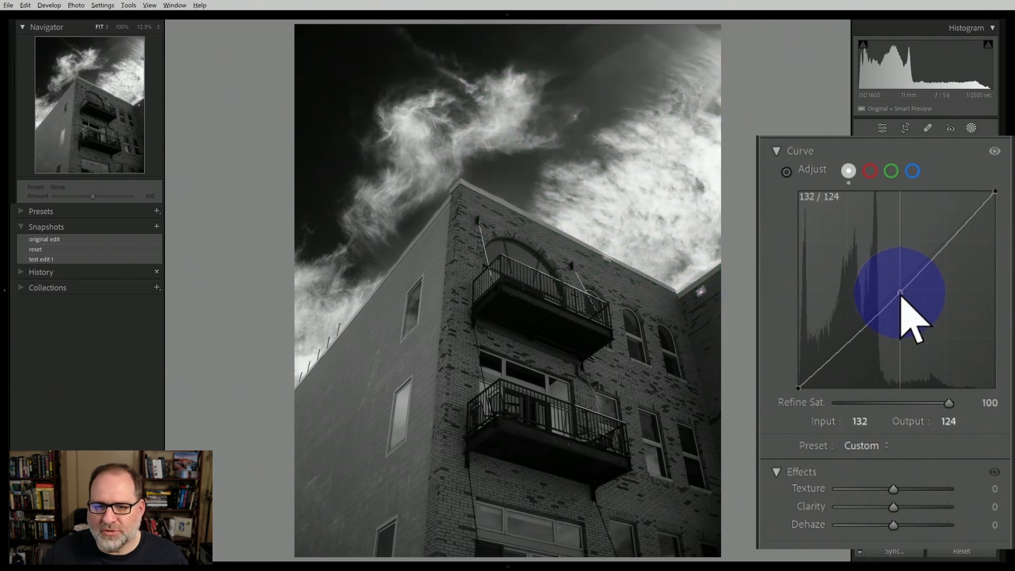
pyautogui.moveTo(904, 303); pyautogui.dragTo(920, 320)
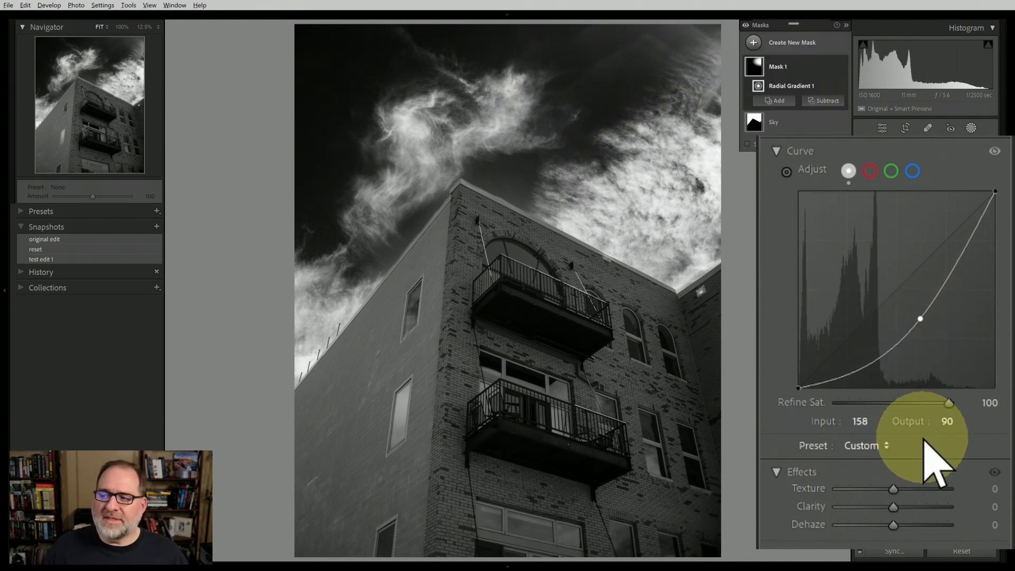
# Set the radial gradient mask's Dehaze to 16 and its highlights to 10
pyautogui.moveTo(893, 526); pyautogui.dragTo(904, 528)
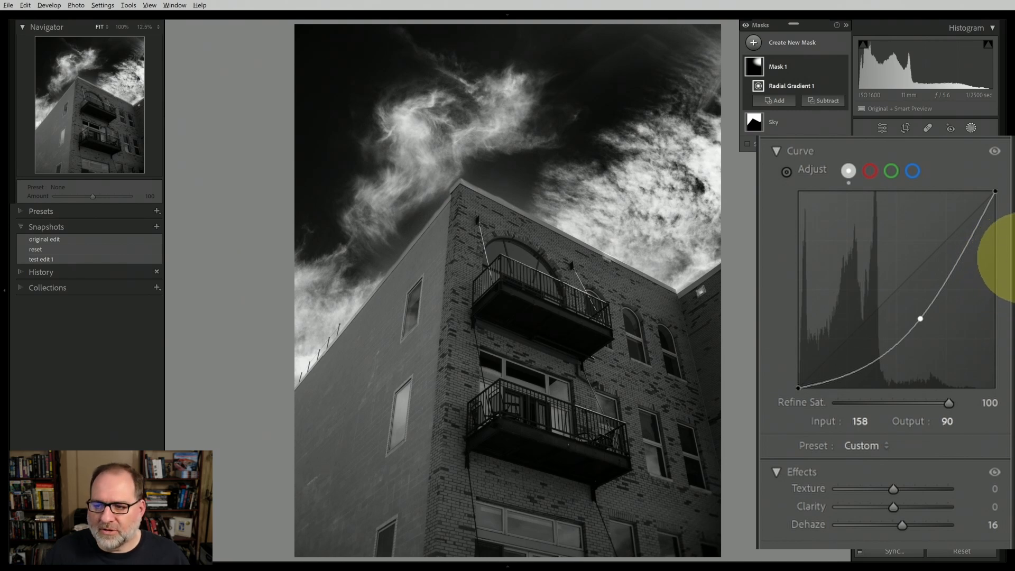
pyautogui.scroll(5, 1007, 258)
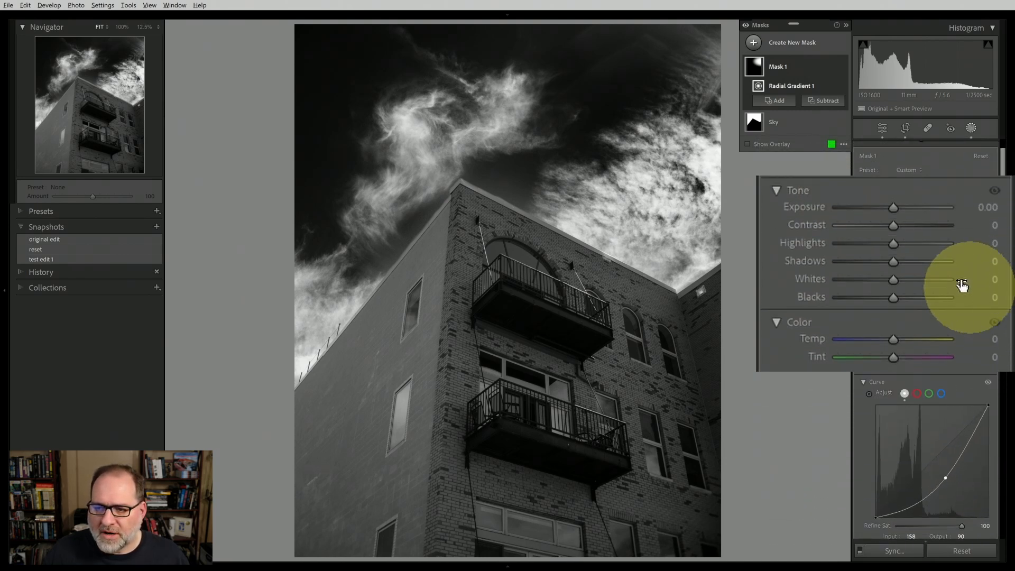
pyautogui.moveTo(899, 246); pyautogui.dragTo(900, 243)
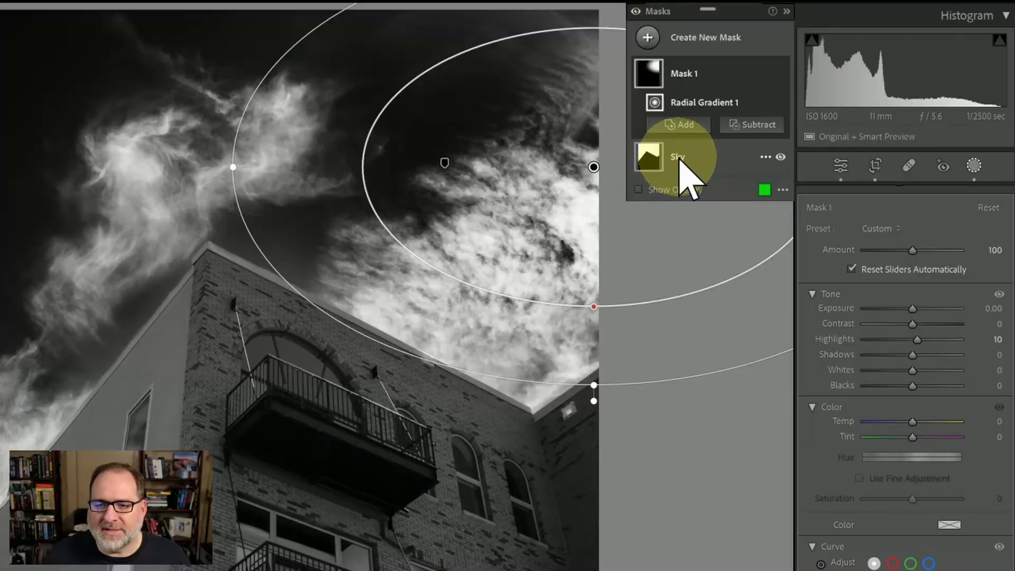
# Duplicate and invert the Sky mask, and rename the inverted copy "building"
pyautogui.click(679, 159)
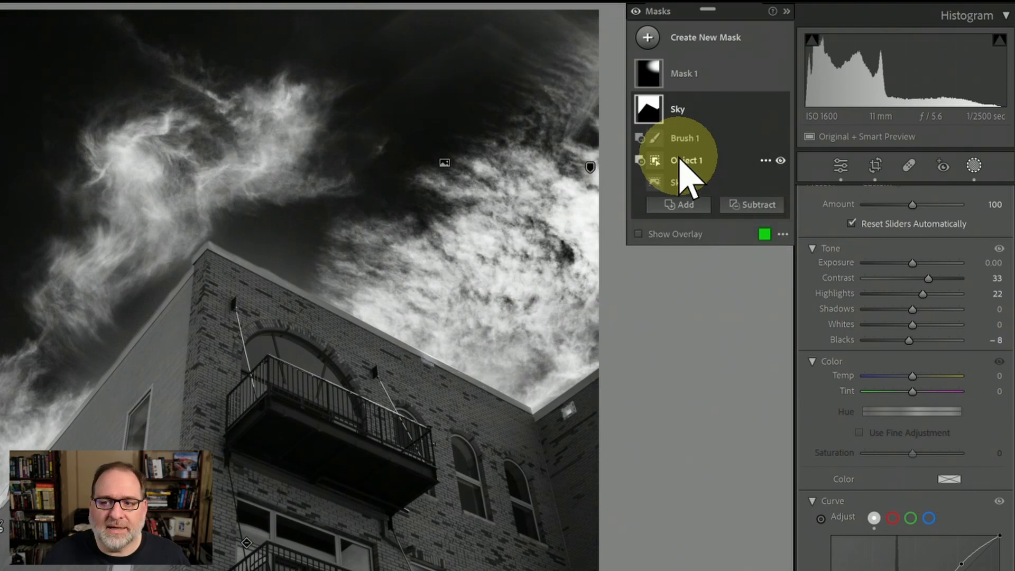
pyautogui.rightClick(677, 109)
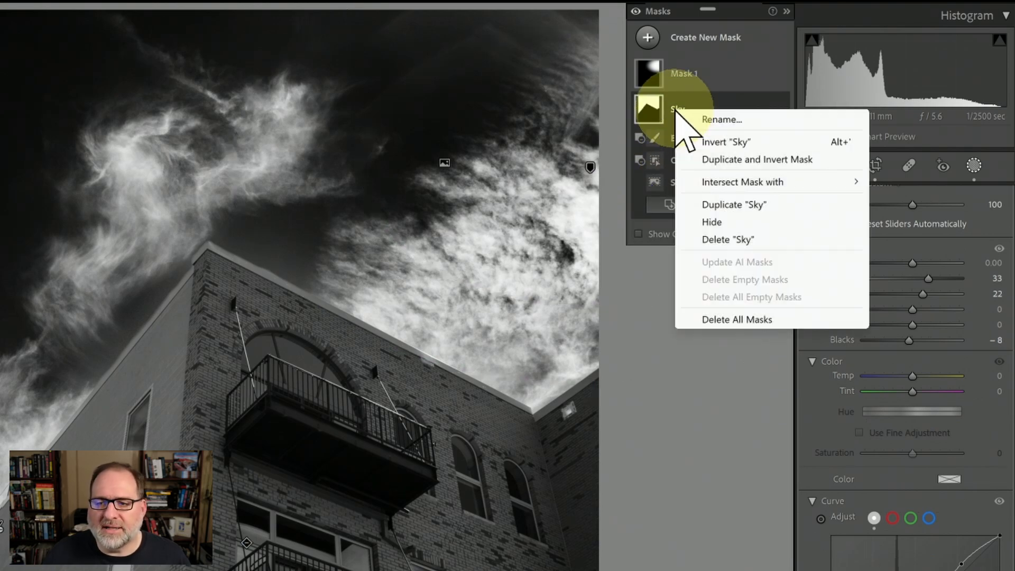
pyautogui.click(741, 160)
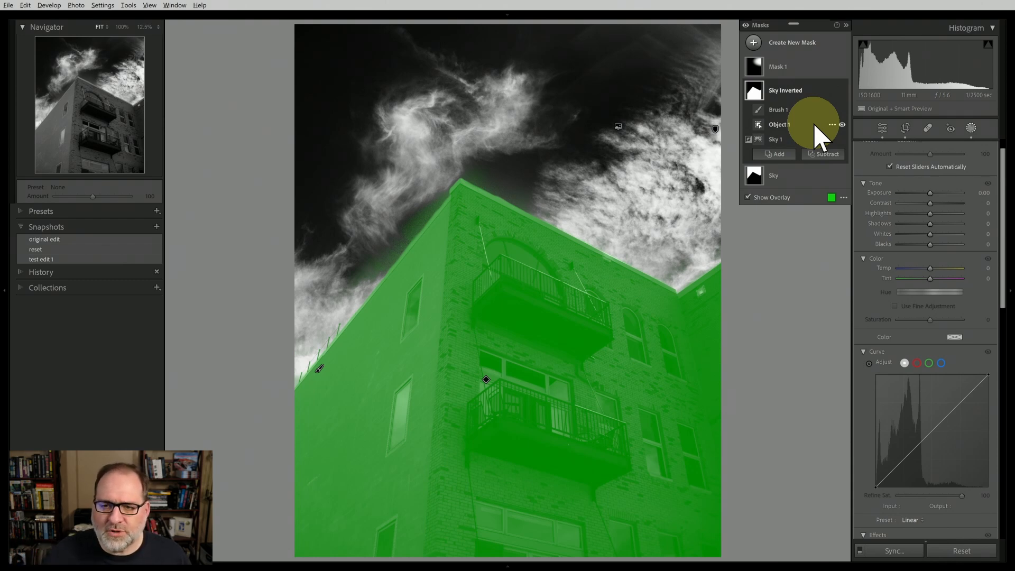
pyautogui.doubleClick(785, 94)
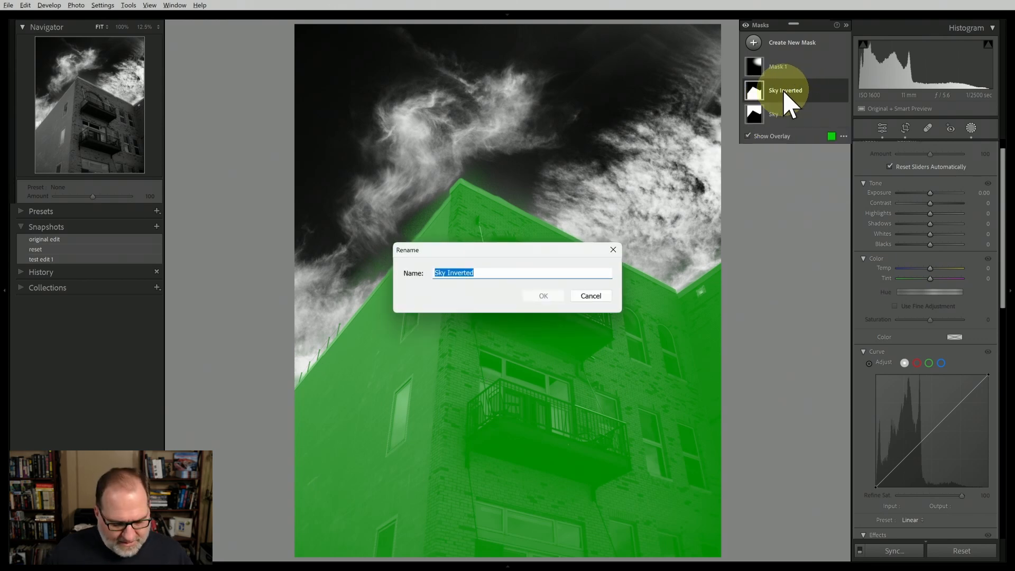
pyautogui.write('building')
pyautogui.press('Return')
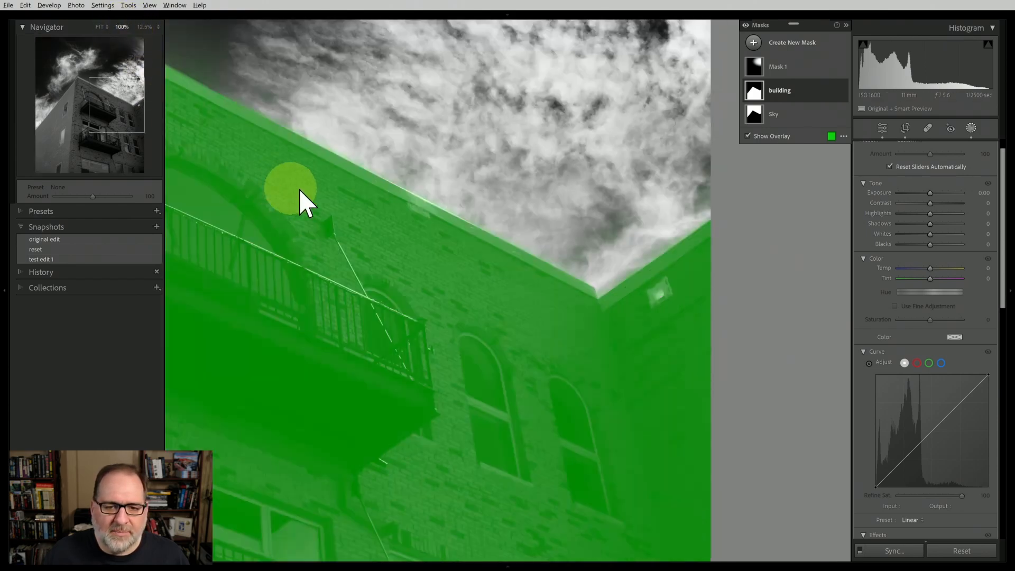
# Check the building mask's edges at 100% along the rooflines and add a subtracting brush to the mask
pyautogui.moveTo(118, 141); pyautogui.dragTo(109, 103)
pyautogui.moveTo(329, 191); pyautogui.dragTo(485, 109)
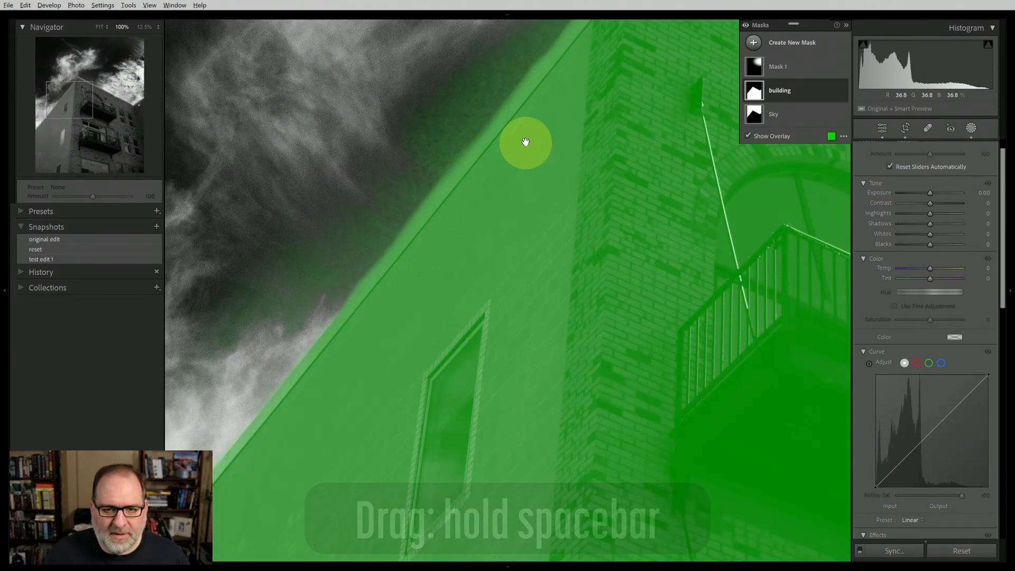
pyautogui.moveTo(526, 140); pyautogui.dragTo(544, 262)
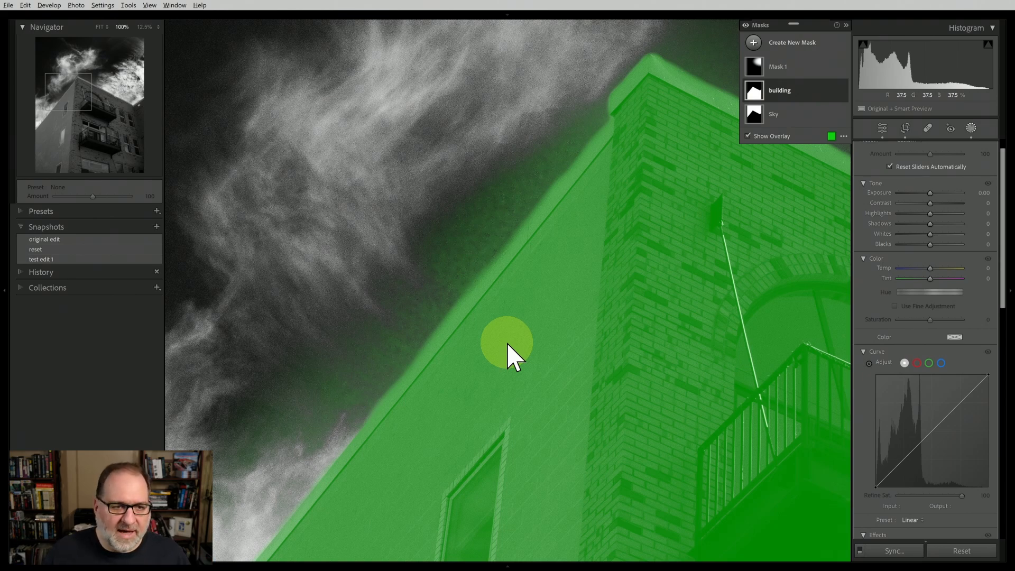
pyautogui.moveTo(71, 91); pyautogui.dragTo(55, 116)
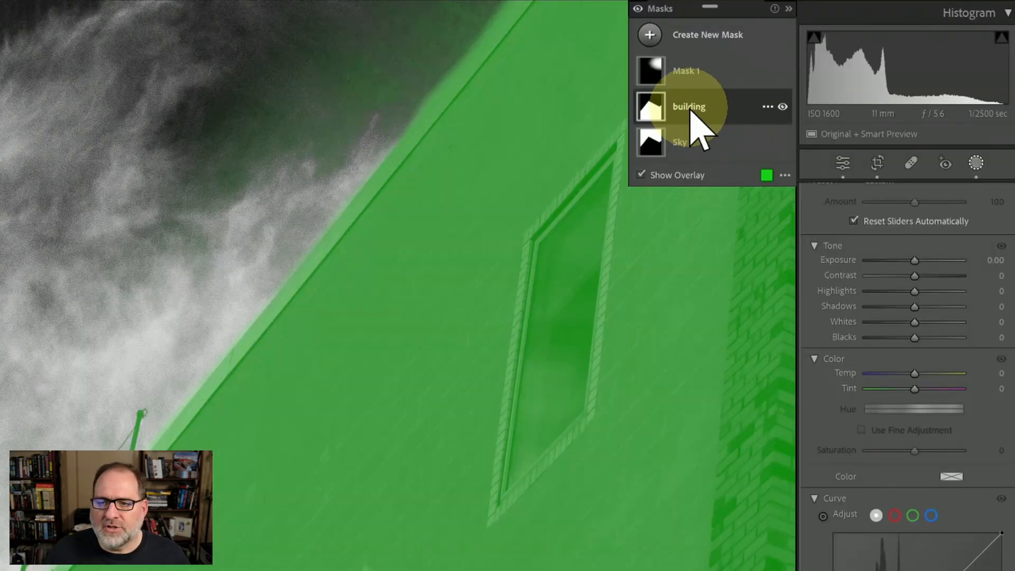
pyautogui.click(693, 107)
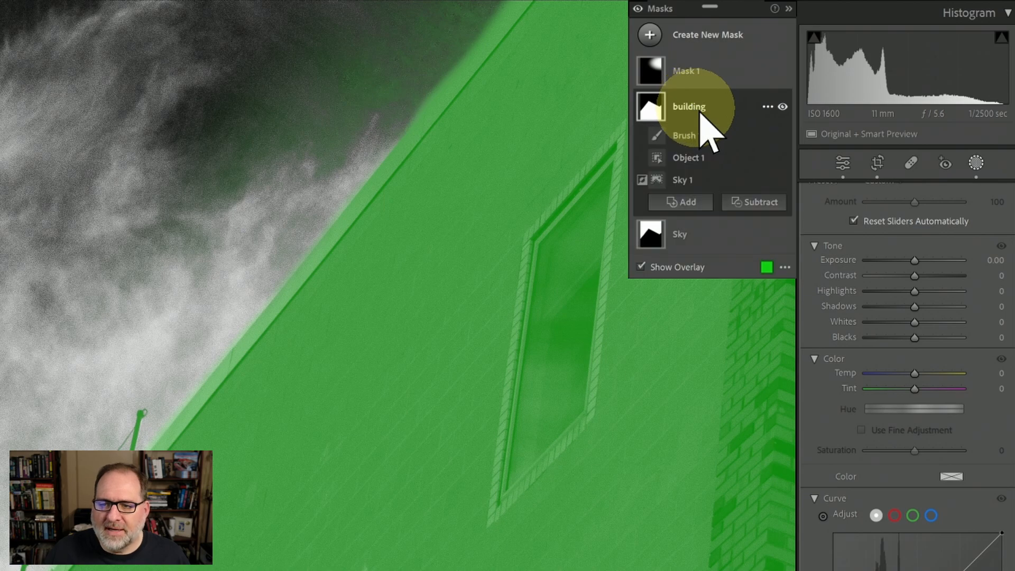
pyautogui.click(757, 204)
pyautogui.click(773, 354)
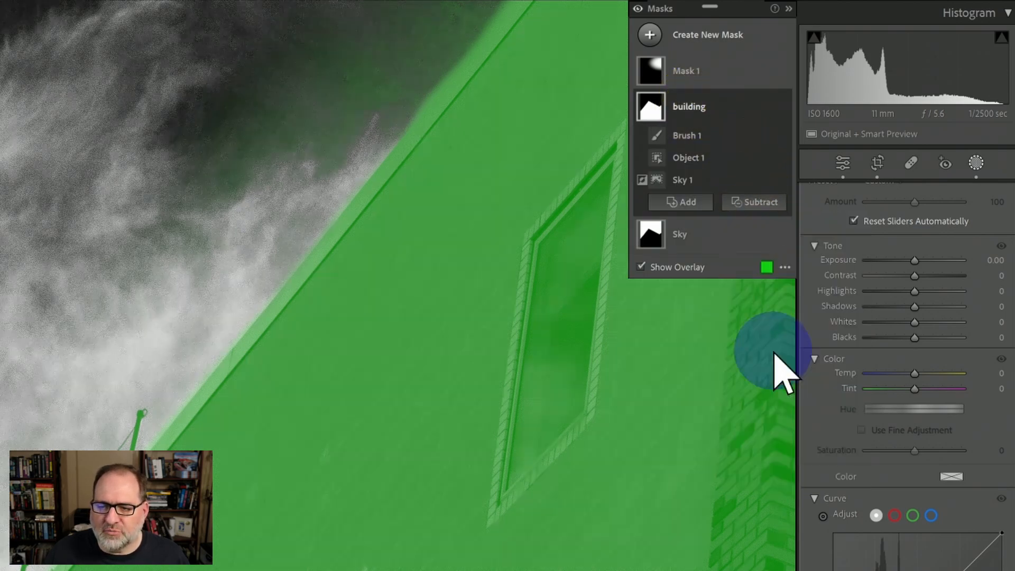
pyautogui.scroll(5, 164, 176)
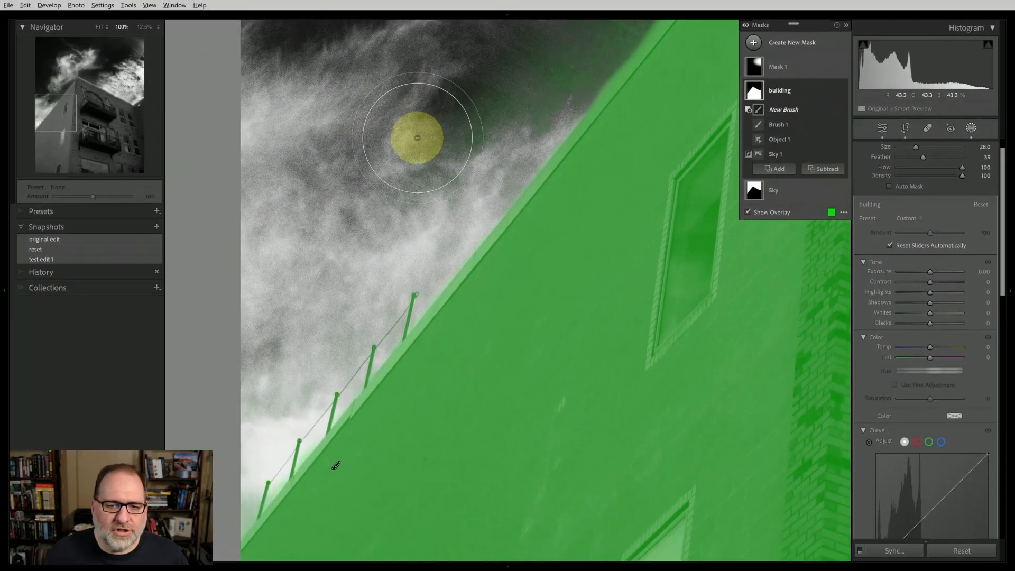
# Erase the building mask's spill from the sky beside the lower side wall with a size 28 brush at feather 27
pyautogui.click(418, 138)
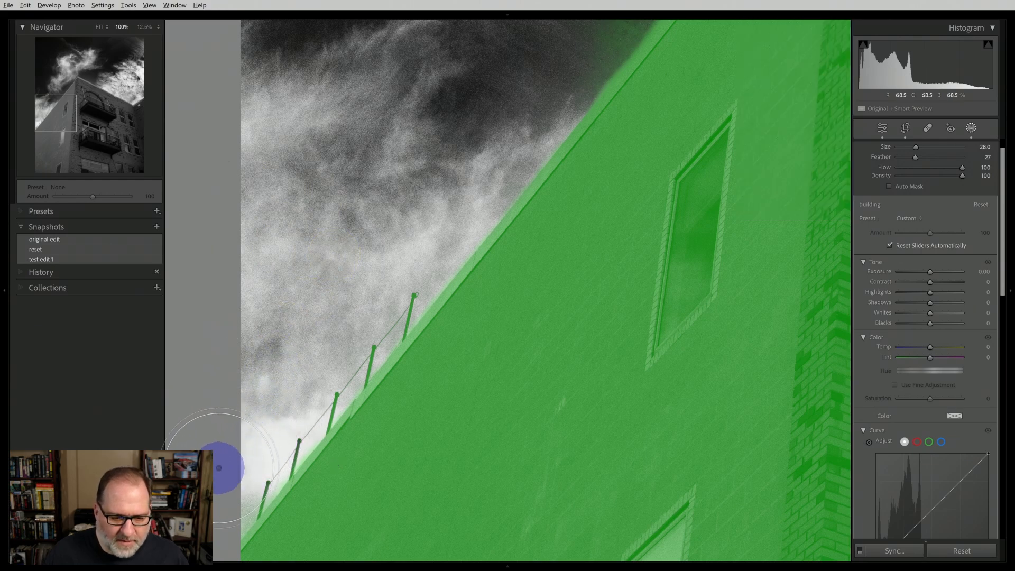
pyautogui.moveTo(213, 497)
pyautogui.mouseDown()
pyautogui.moveTo(238, 414)
pyautogui.moveTo(287, 345)
pyautogui.moveTo(372, 262)
pyautogui.mouseUp()
pyautogui.moveTo(494, 90); pyautogui.dragTo(561, 37)
# Erase the remaining building mask spill from the sky beside the upper side wall, around the roof corner and above the brick facade
pyautogui.moveTo(66, 104); pyautogui.dragTo(72, 95)
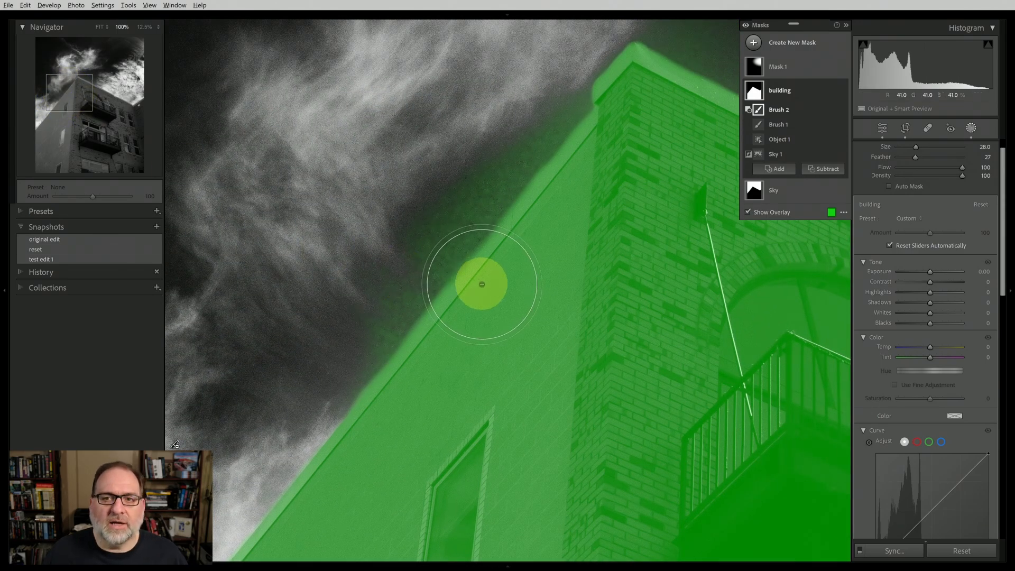
pyautogui.moveTo(485, 294); pyautogui.dragTo(474, 277)
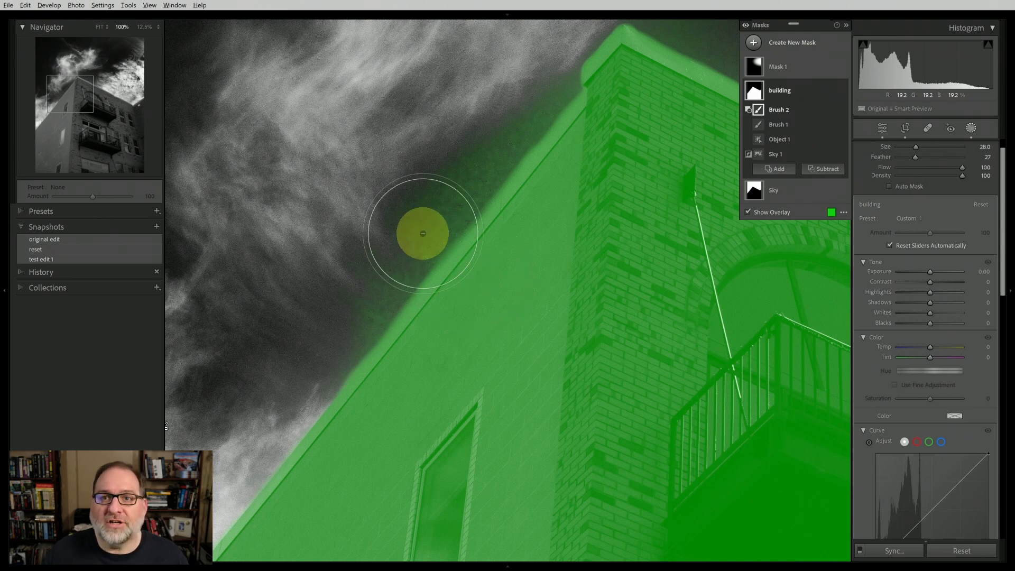
pyautogui.hotkey('shift', 'w')
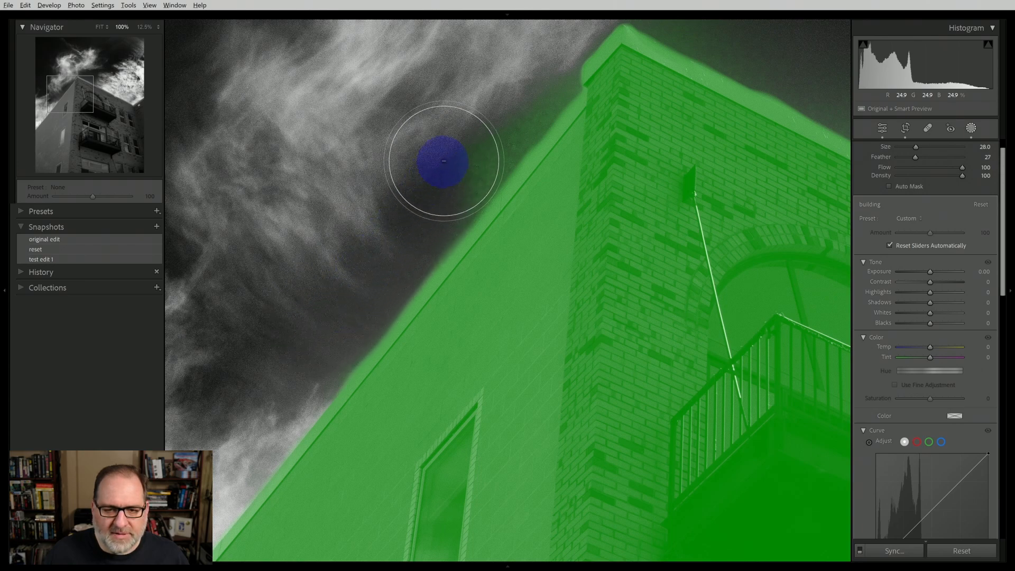
pyautogui.moveTo(526, 62); pyautogui.dragTo(514, 69)
pyautogui.moveTo(615, 135); pyautogui.dragTo(415, 287)
pyautogui.moveTo(438, 119); pyautogui.dragTo(761, 280)
pyautogui.moveTo(758, 299); pyautogui.dragTo(380, 158)
pyautogui.moveTo(456, 181); pyautogui.dragTo(817, 373)
pyautogui.moveTo(787, 358)
pyautogui.mouseDown()
pyautogui.moveTo(517, 275)
pyautogui.moveTo(490, 276)
pyautogui.mouseUp()
pyautogui.moveTo(597, 250)
pyautogui.mouseDown()
pyautogui.moveTo(626, 269)
pyautogui.moveTo(690, 242)
pyautogui.moveTo(732, 200)
pyautogui.moveTo(712, 152)
pyautogui.moveTo(679, 134)
pyautogui.moveTo(612, 183)
pyautogui.moveTo(514, 176)
pyautogui.moveTo(708, 221)
pyautogui.moveTo(613, 272)
pyautogui.moveTo(542, 251)
pyautogui.moveTo(430, 191)
pyautogui.mouseUp()
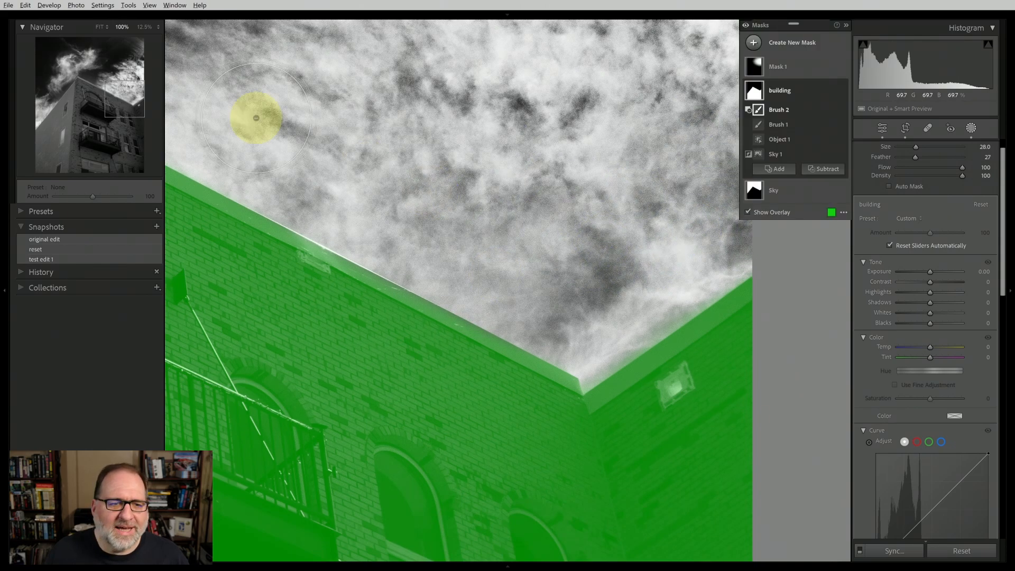
pyautogui.click(99, 27)
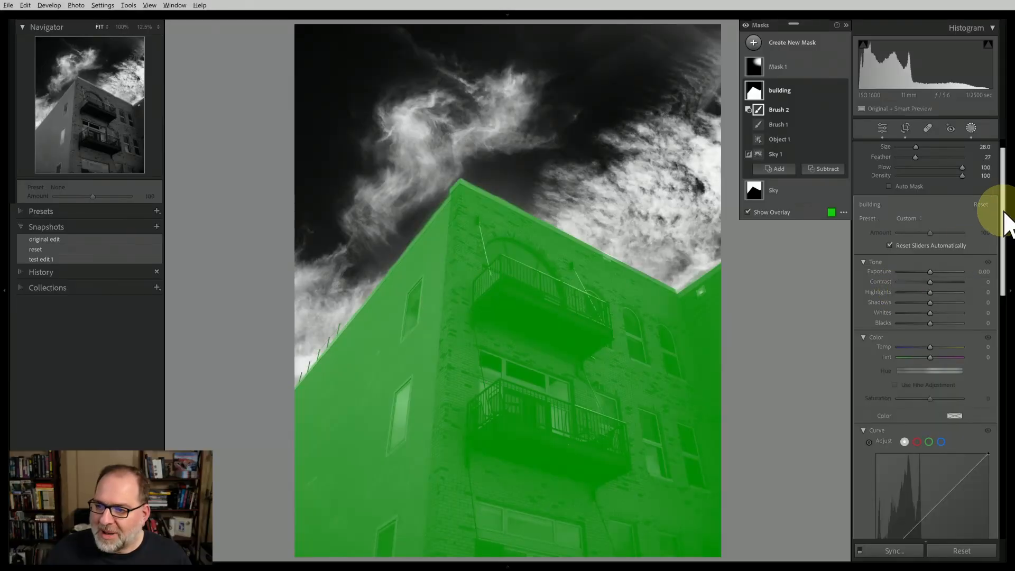
# Apply the Strong Contrast curve preset to the building mask and hide the mask overlay
pyautogui.moveTo(1005, 212); pyautogui.dragTo(998, 299)
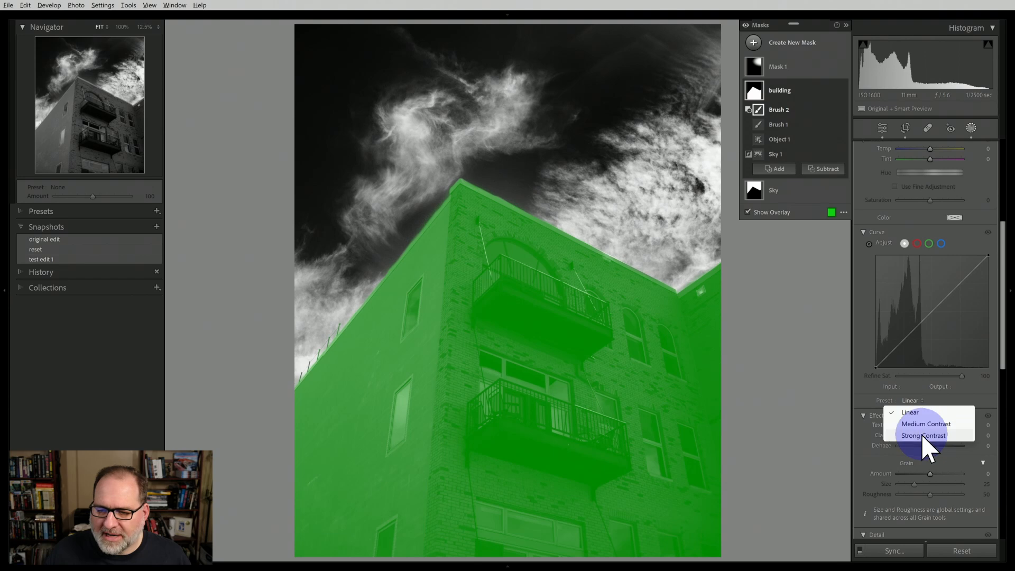
pyautogui.click(925, 435)
pyautogui.press('o')
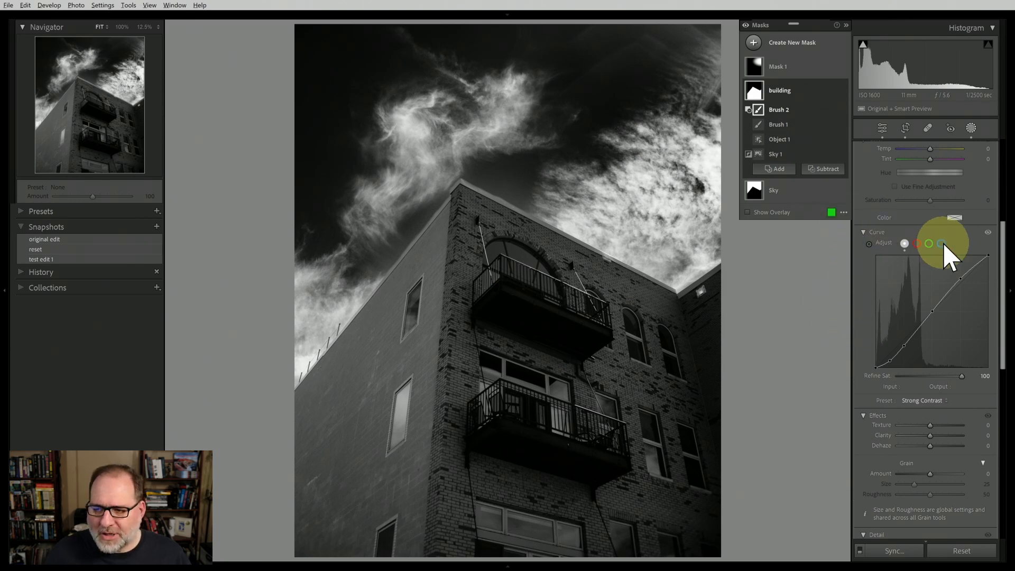
# Set the building mask's exposure to 0.47, highlights to 77, shadows to 47 and whites to 21
pyautogui.moveTo(1003, 275); pyautogui.dragTo(1000, 213)
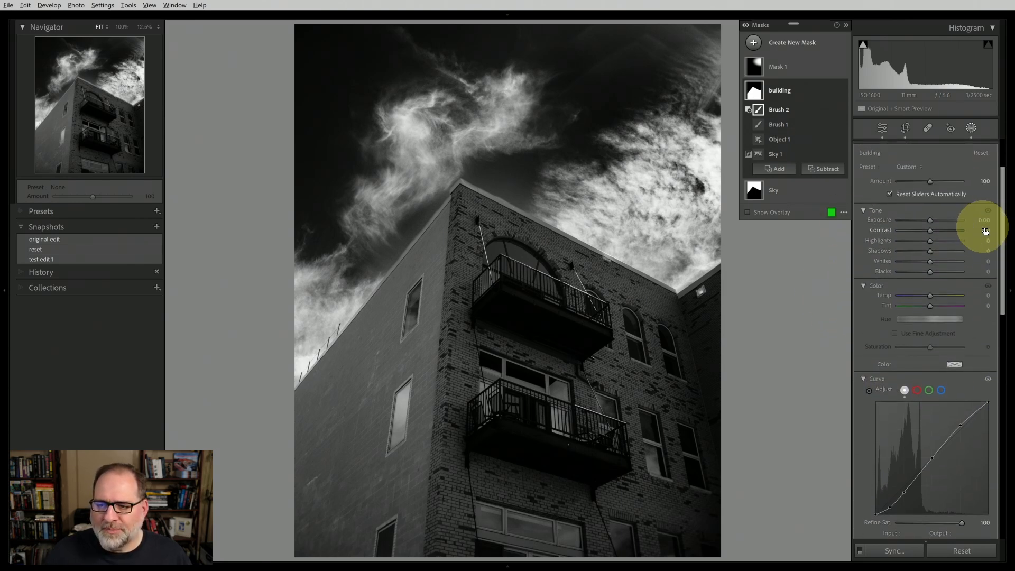
pyautogui.moveTo(883, 259); pyautogui.dragTo(888, 261)
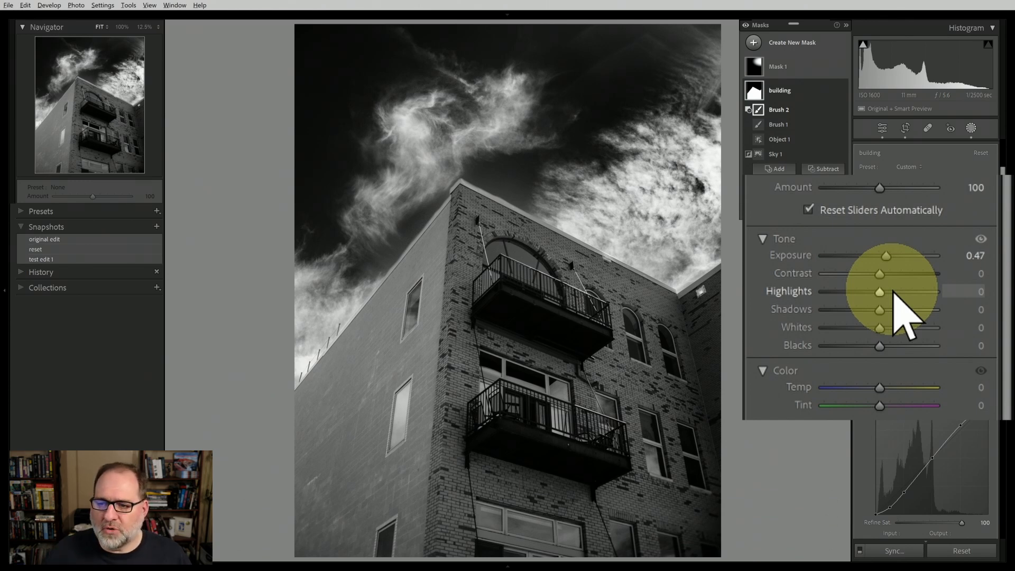
pyautogui.moveTo(880, 292); pyautogui.dragTo(893, 332)
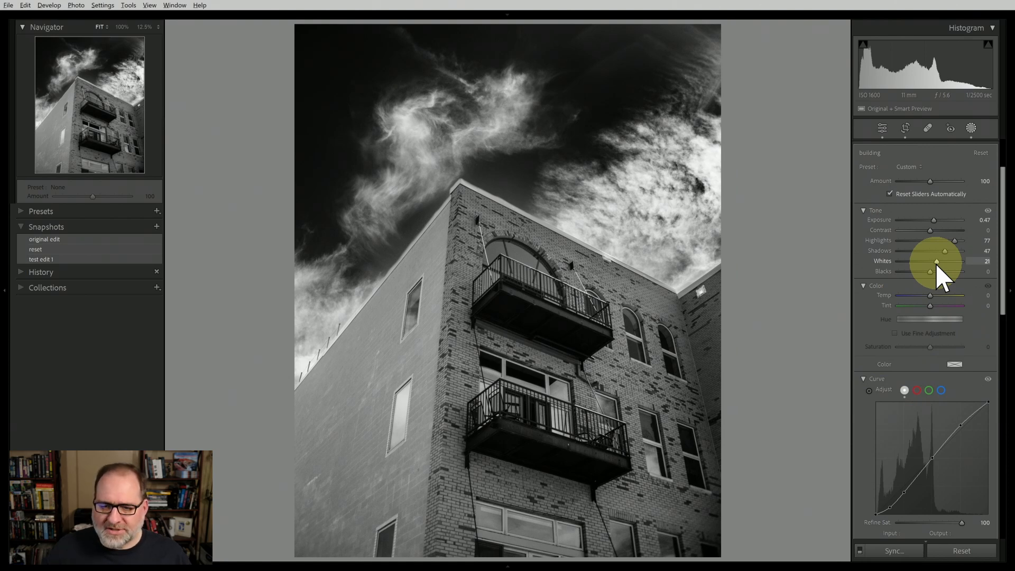
# Set the building mask's texture to 32, clarity to 30 and dehaze to 6
pyautogui.hotkey('shift', 'w')
pyautogui.moveTo(1003, 217); pyautogui.dragTo(896, 381)
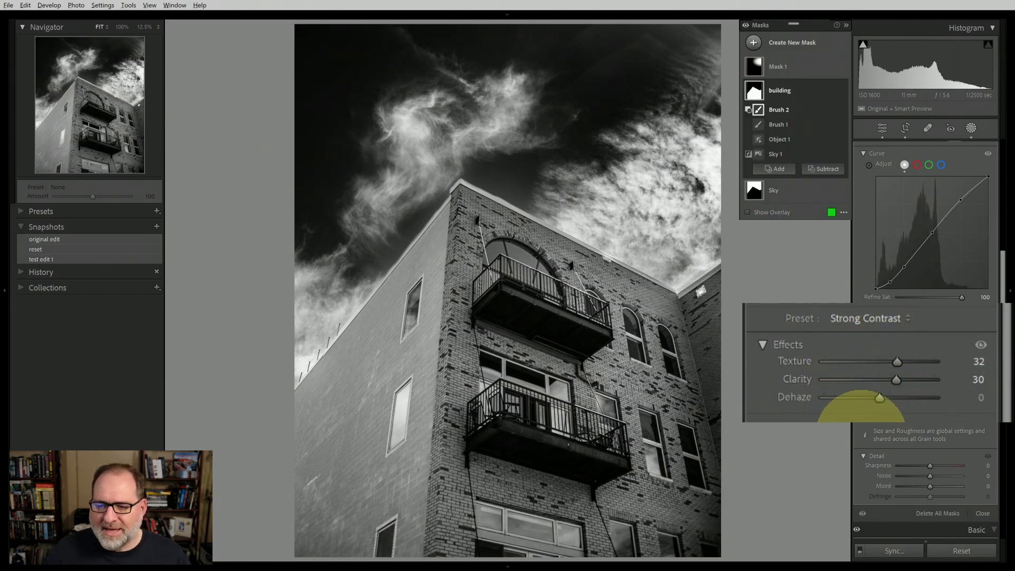
pyautogui.click(880, 398)
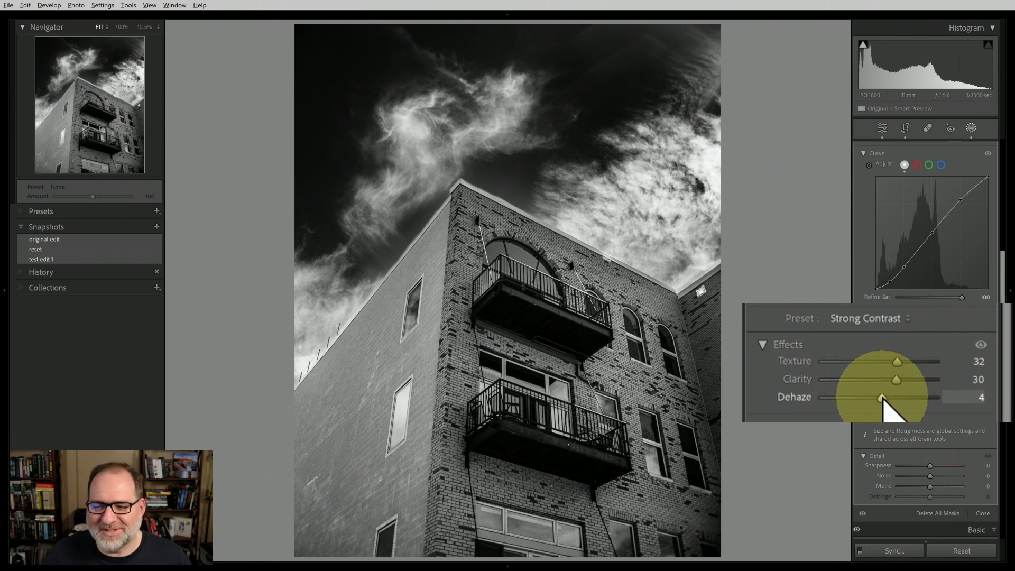
pyautogui.moveTo(882, 398); pyautogui.dragTo(884, 403)
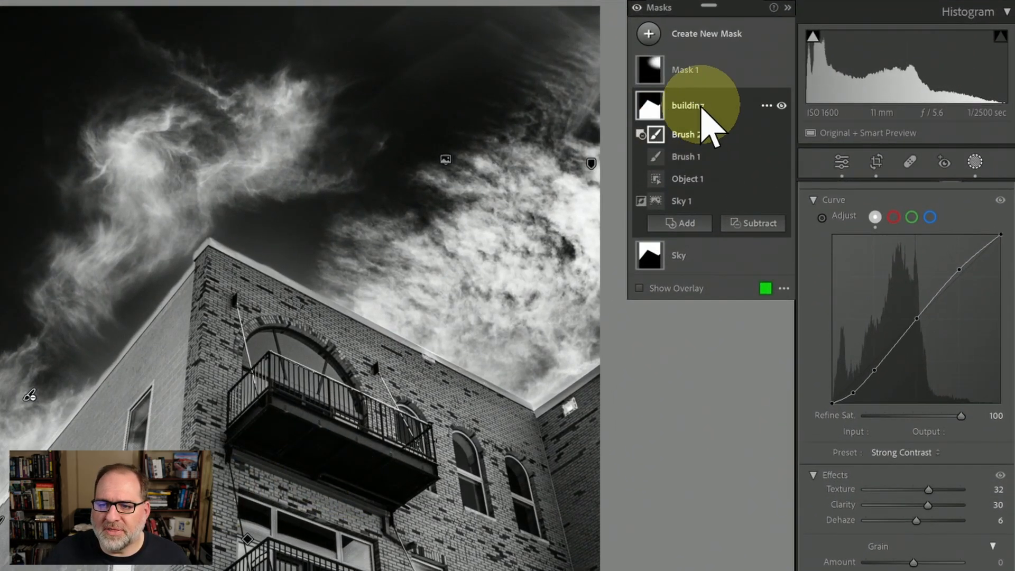
# Duplicate the building mask and rename the copy "building left side"
pyautogui.click(694, 110)
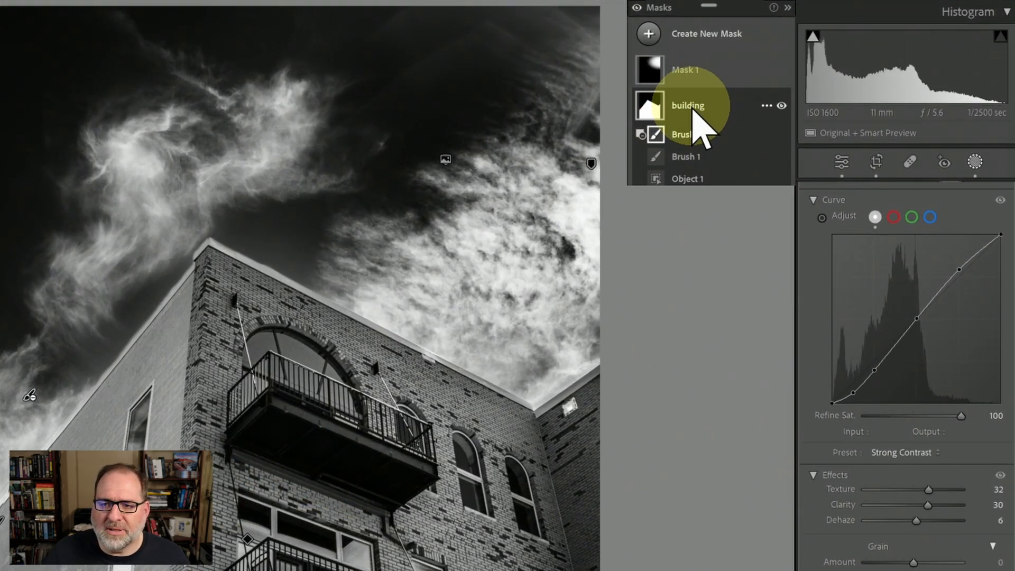
pyautogui.rightClick(692, 110)
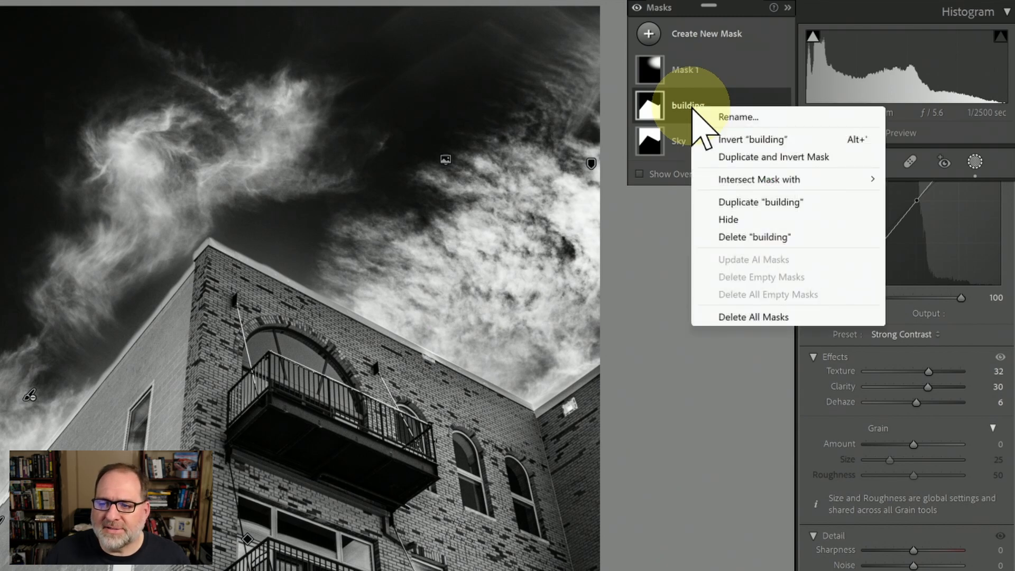
pyautogui.click(741, 202)
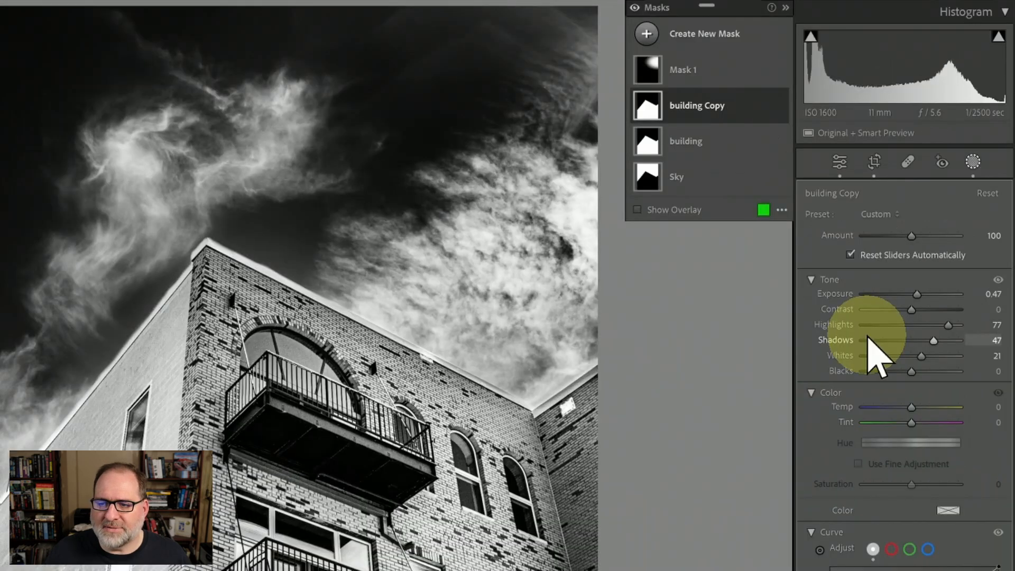
pyautogui.doubleClick(707, 114)
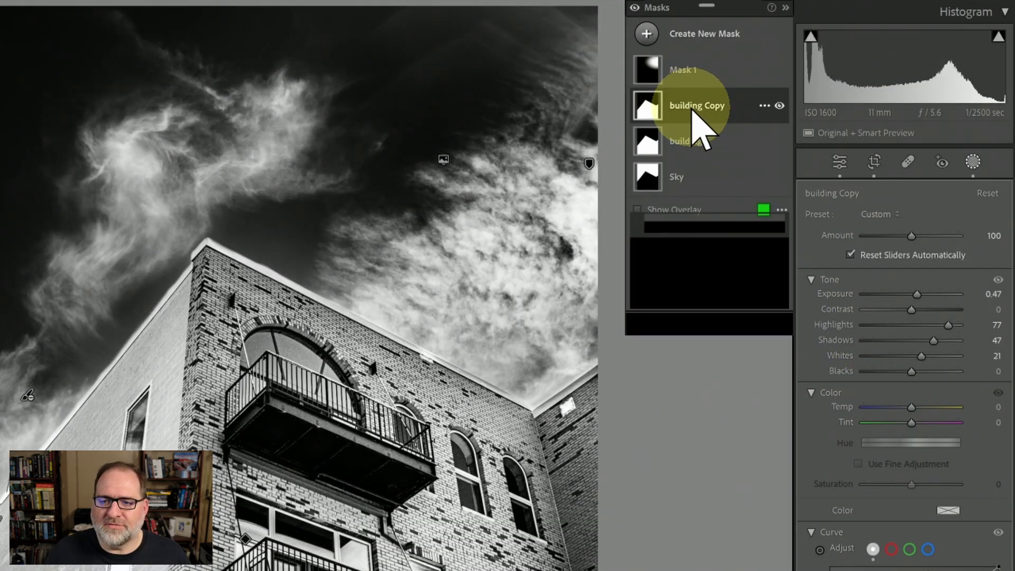
pyautogui.press('End')
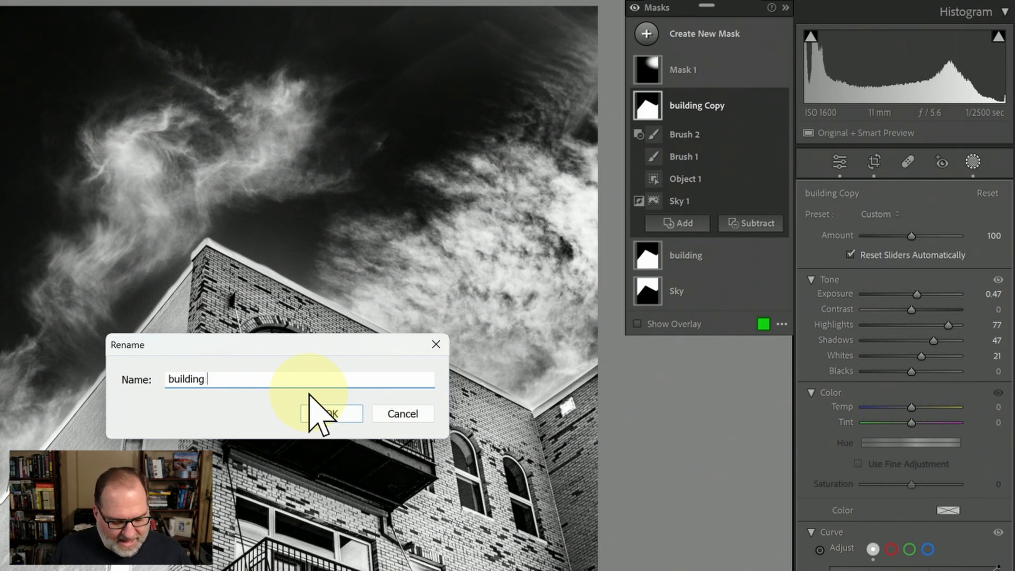
pyautogui.write('left sid')
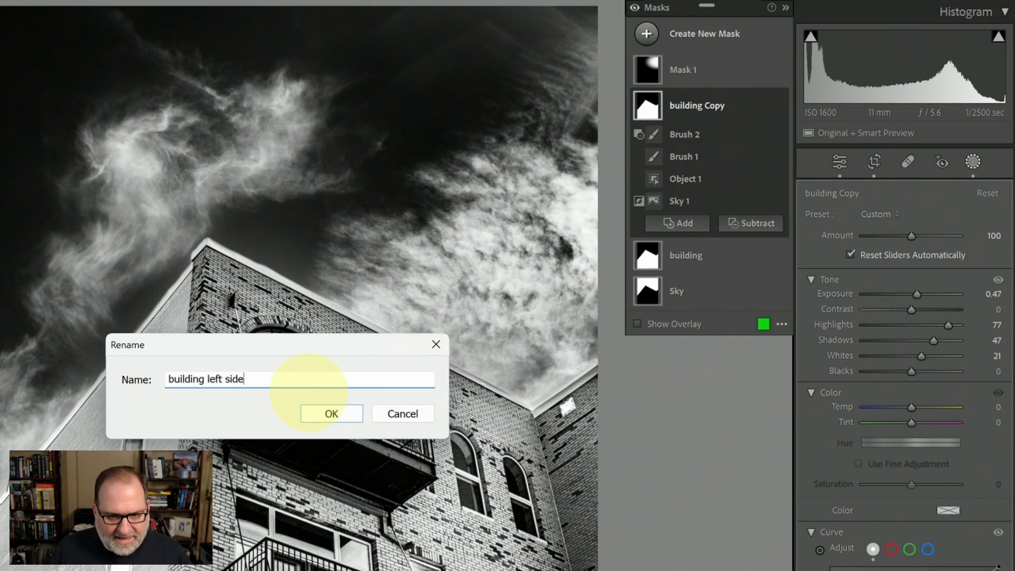
pyautogui.write('e')
pyautogui.press('Return')
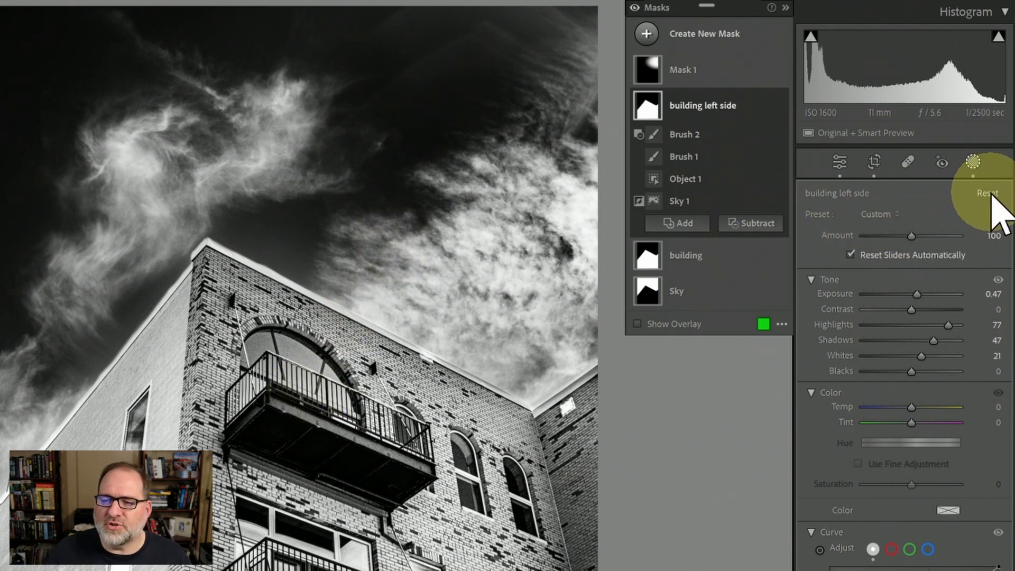
# Reset all adjustments of the building left side mask and show its overlay
pyautogui.click(992, 196)
pyautogui.press('o')
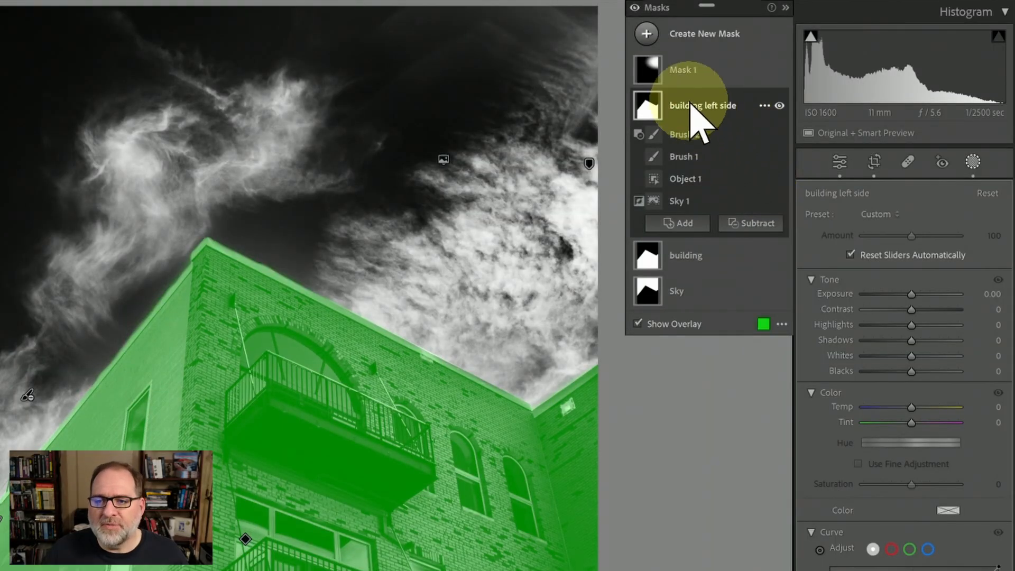
pyautogui.rightClick(690, 106)
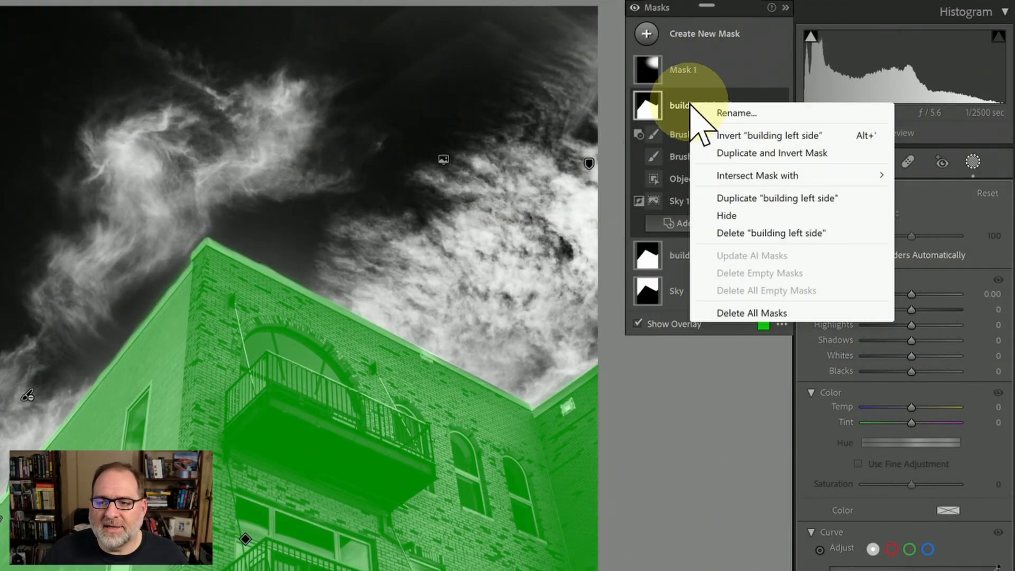
pyautogui.moveTo(743, 175)
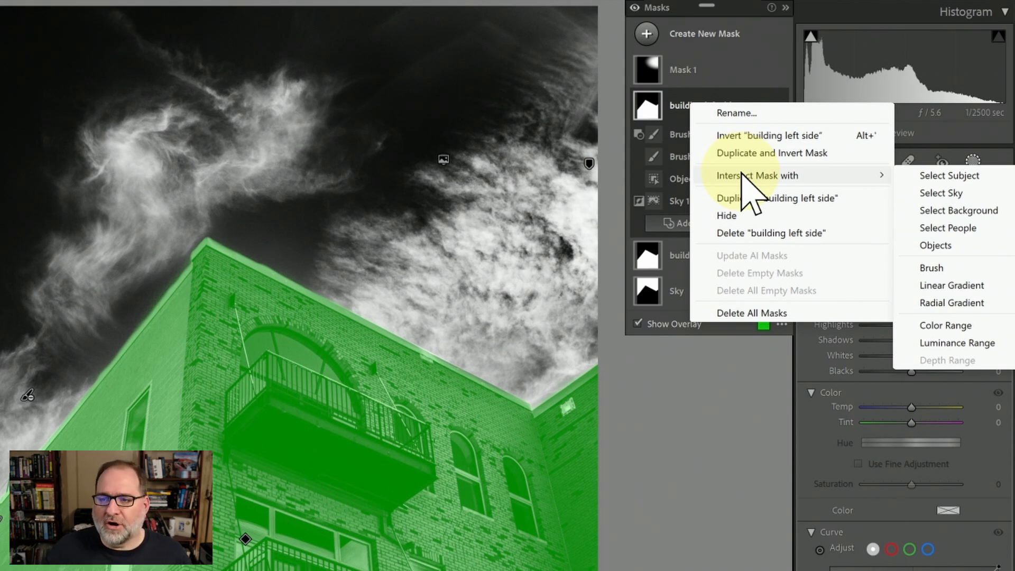
pyautogui.click(751, 89)
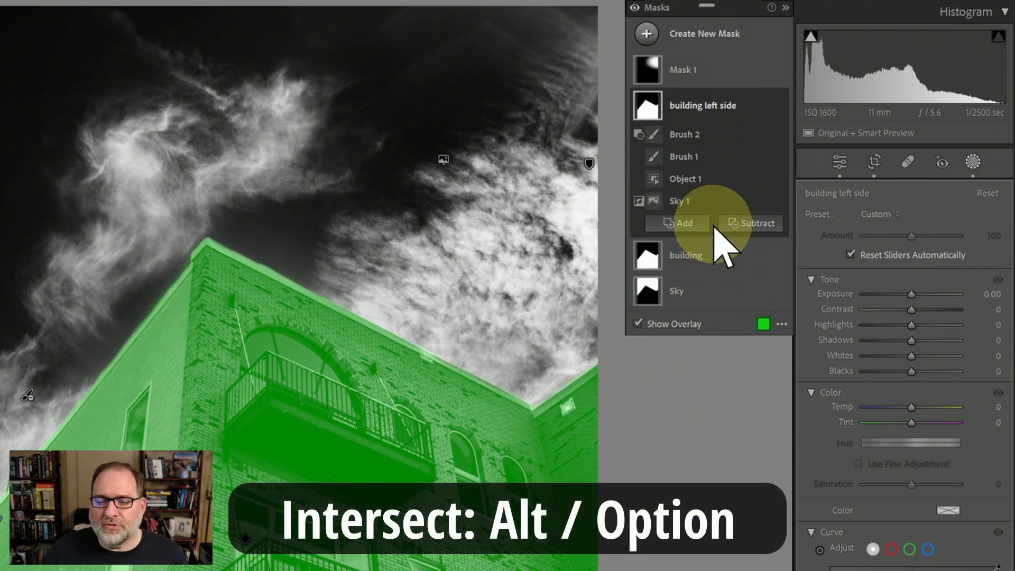
# Intersect the building left side mask with a linear gradient across the plain side wall, fading out toward the building's brick corner
pyautogui.press('alt')
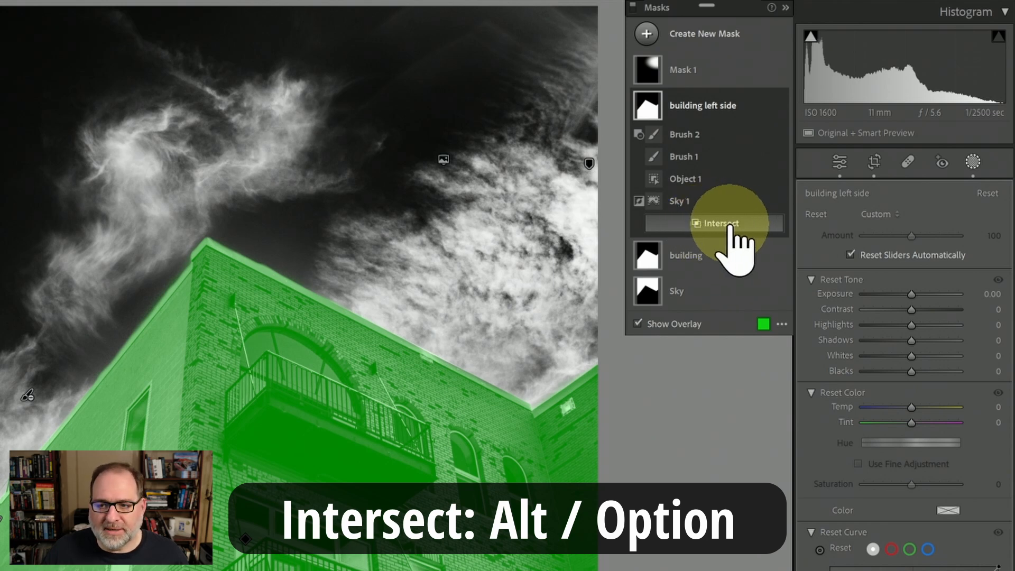
pyautogui.keyDown('alt'); pyautogui.click(732, 226); pyautogui.keyUp('alt')
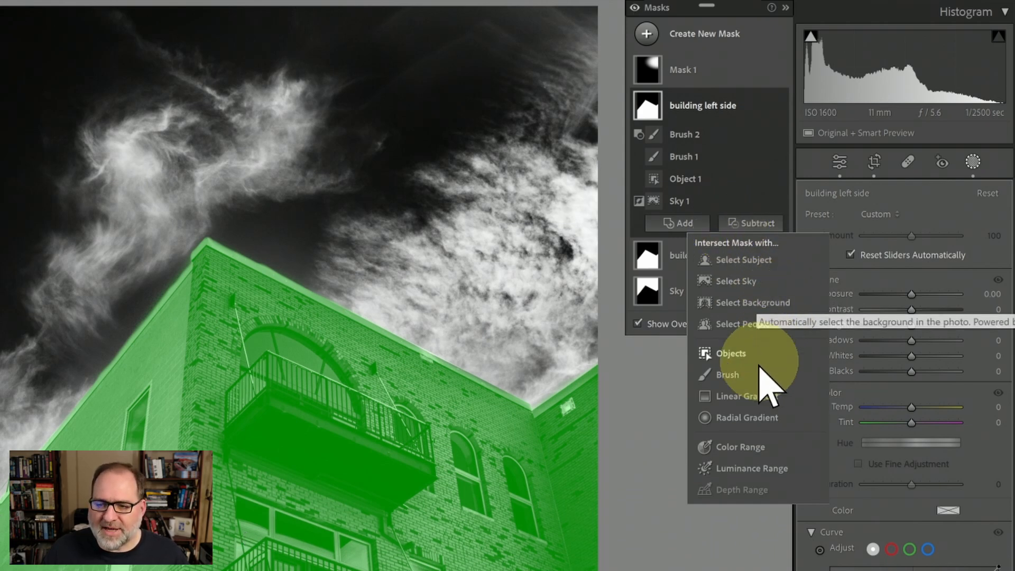
pyautogui.click(740, 398)
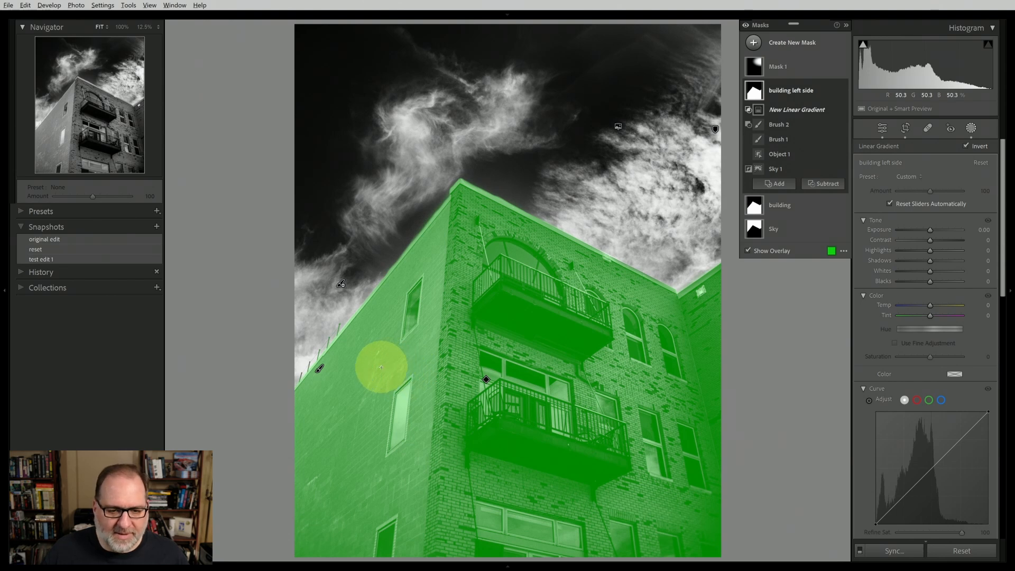
pyautogui.moveTo(370, 380); pyautogui.dragTo(438, 388)
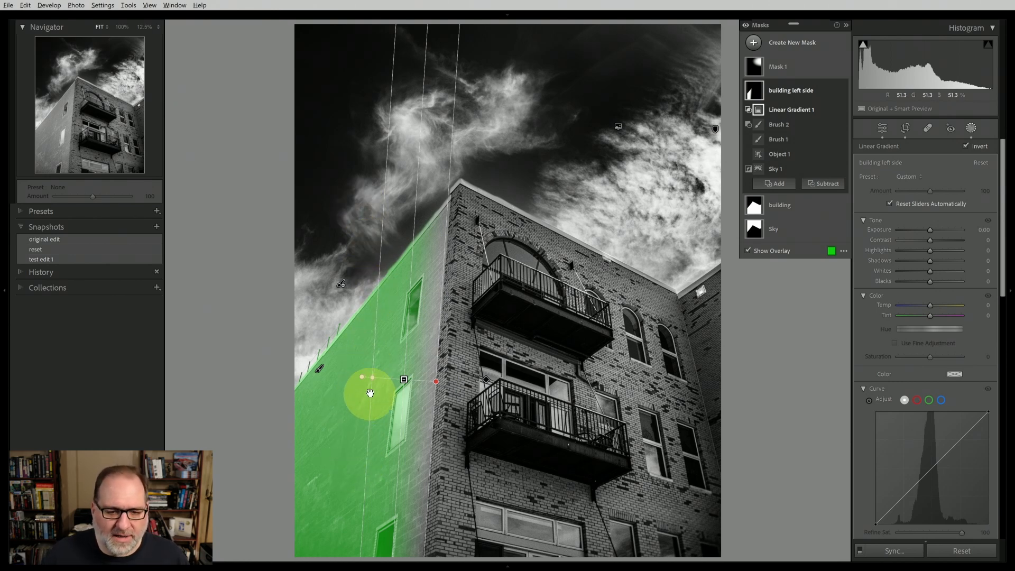
pyautogui.moveTo(370, 381); pyautogui.dragTo(402, 380)
pyautogui.moveTo(404, 380); pyautogui.dragTo(418, 380)
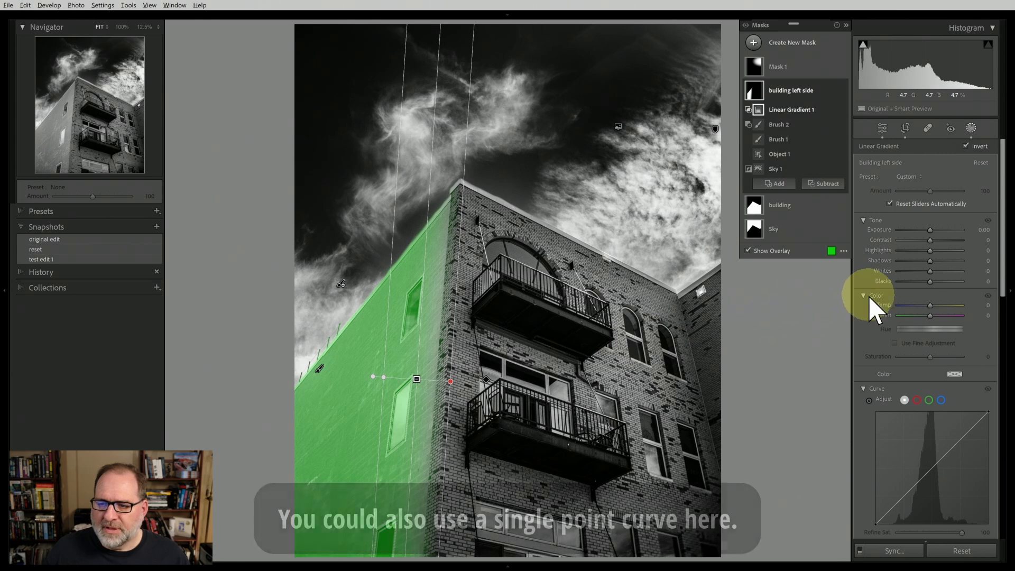
# Darken the building left side mask to an exposure of -1.40 and slightly fine-tune the width of its linear gradient
pyautogui.moveTo(930, 231); pyautogui.dragTo(920, 231)
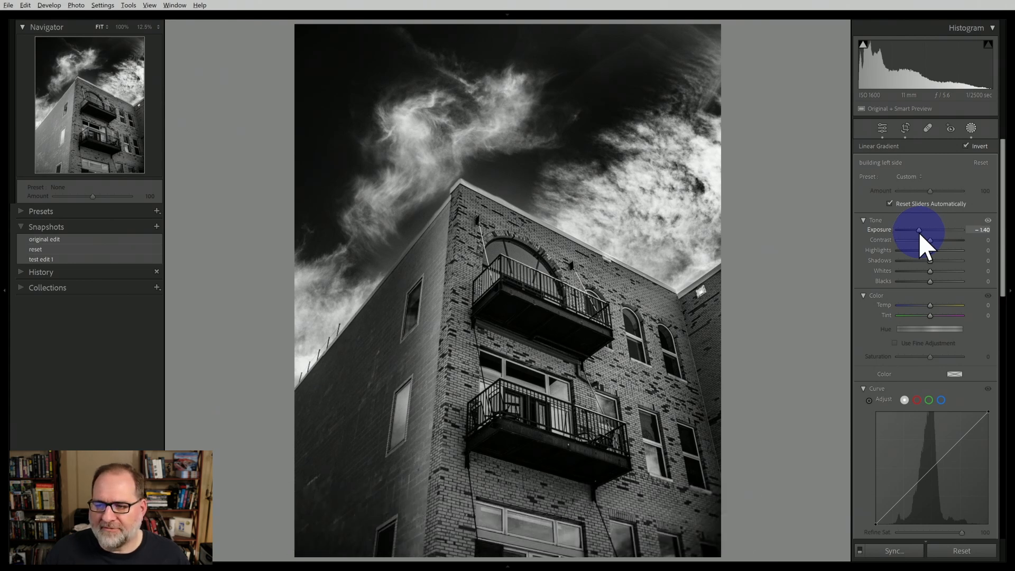
pyautogui.moveTo(920, 231); pyautogui.dragTo(921, 233)
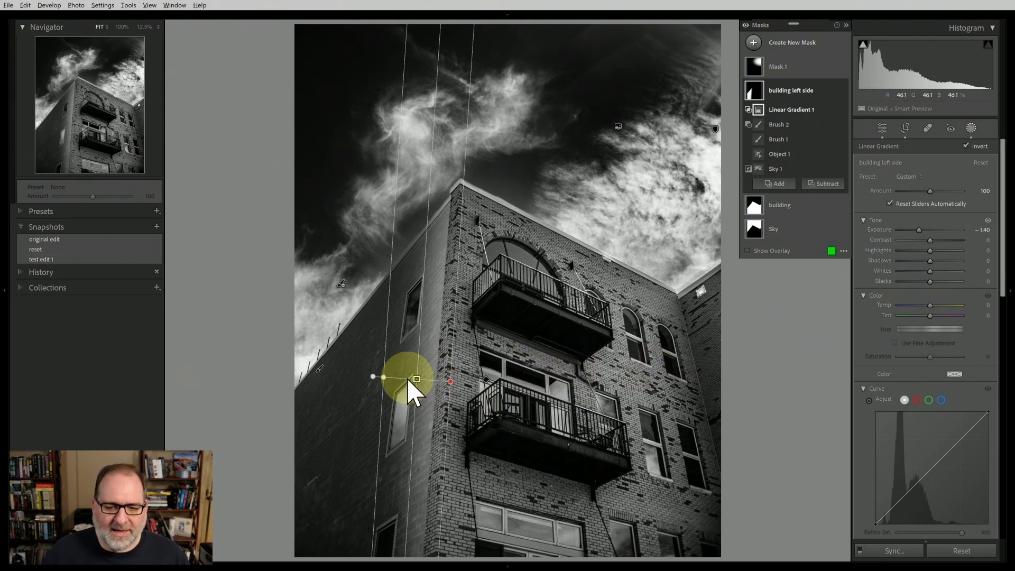
pyautogui.moveTo(385, 377)
pyautogui.mouseDown()
pyautogui.moveTo(362, 378)
pyautogui.moveTo(397, 378)
pyautogui.moveTo(386, 378)
pyautogui.mouseUp()
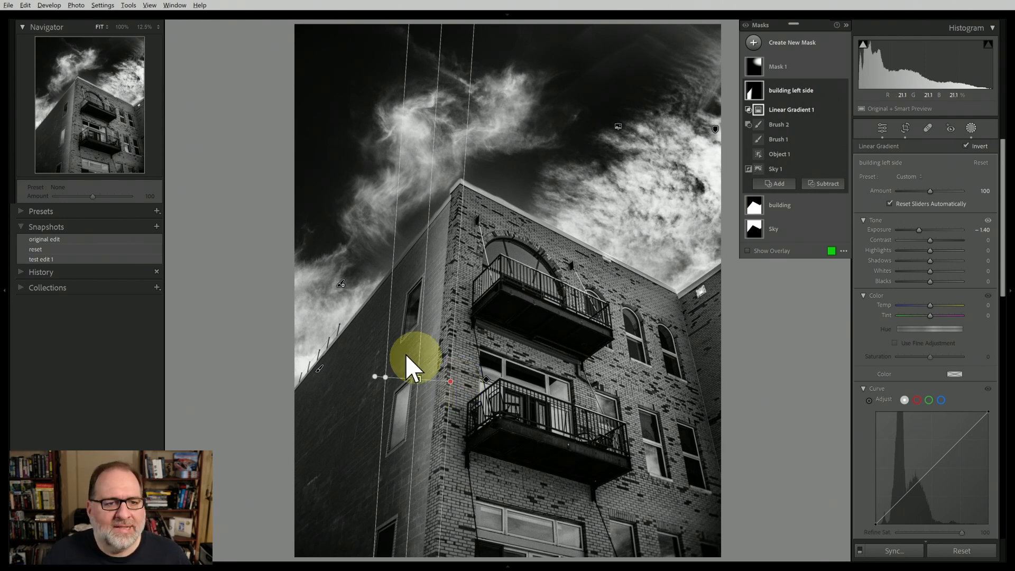
# Subtract the side wall's upper window and its brick frame from the building left side mask with an object selection, and show the overlay
pyautogui.click(123, 39)
pyautogui.moveTo(68, 118); pyautogui.dragTo(64, 111)
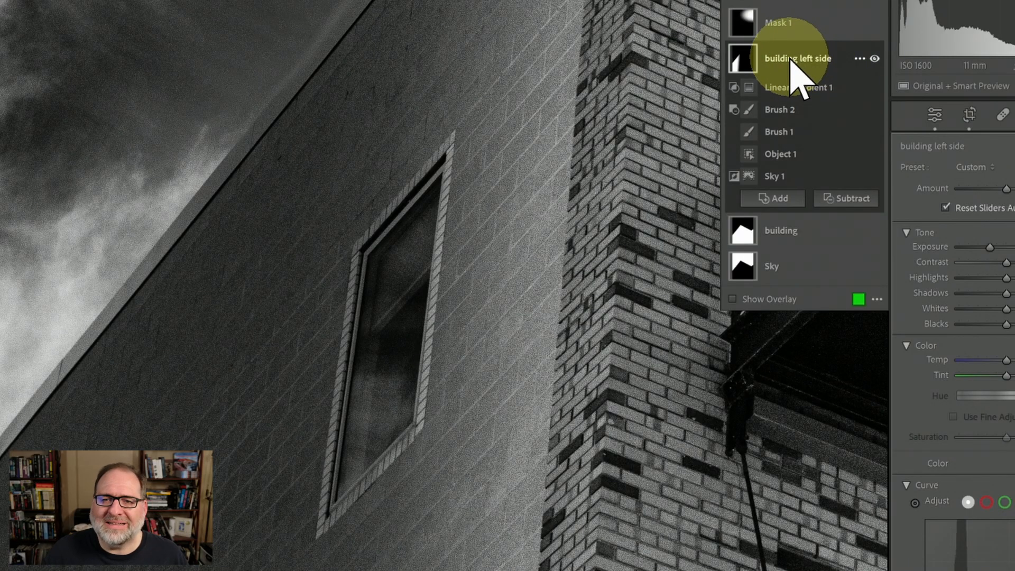
pyautogui.click(791, 59)
pyautogui.click(793, 63)
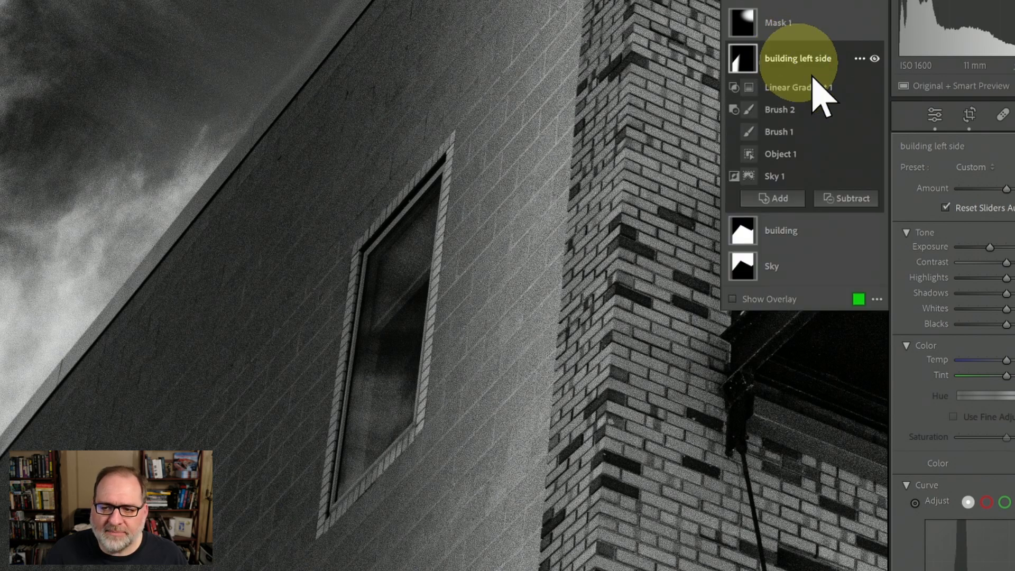
pyautogui.click(848, 200)
pyautogui.click(859, 330)
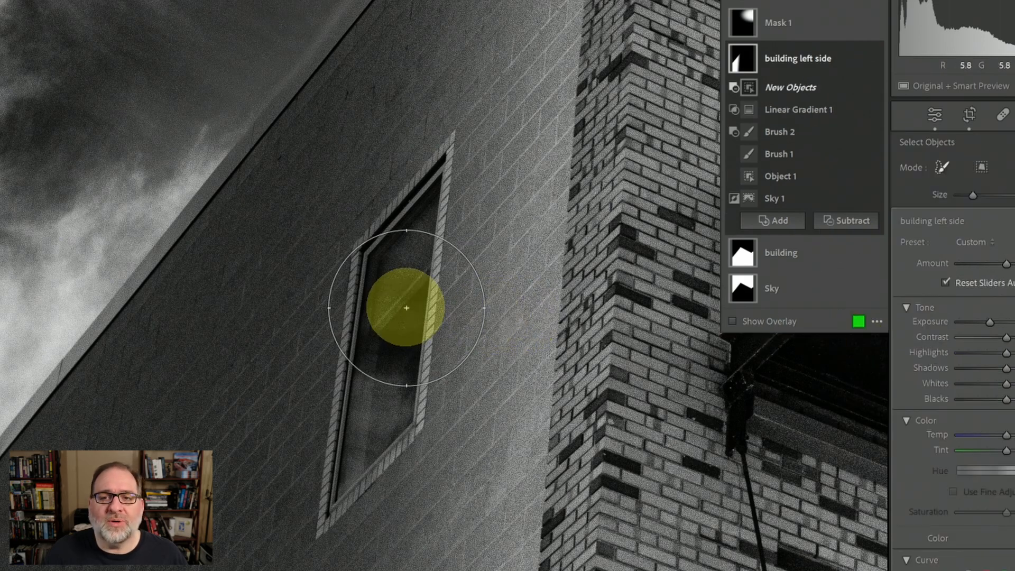
pyautogui.click(406, 310)
pyautogui.scroll(-2, 406, 309)
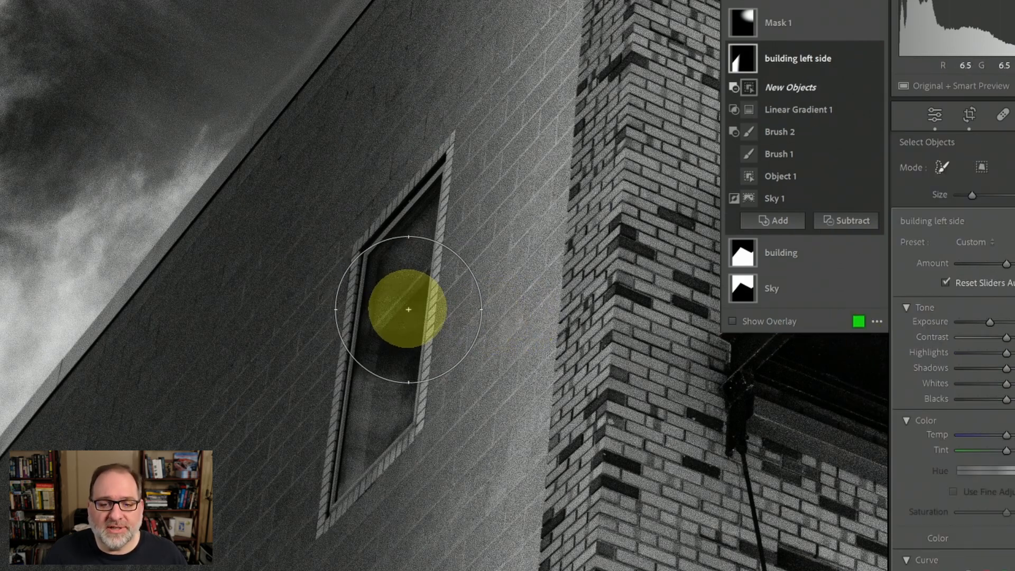
pyautogui.scroll(-1, 396, 328)
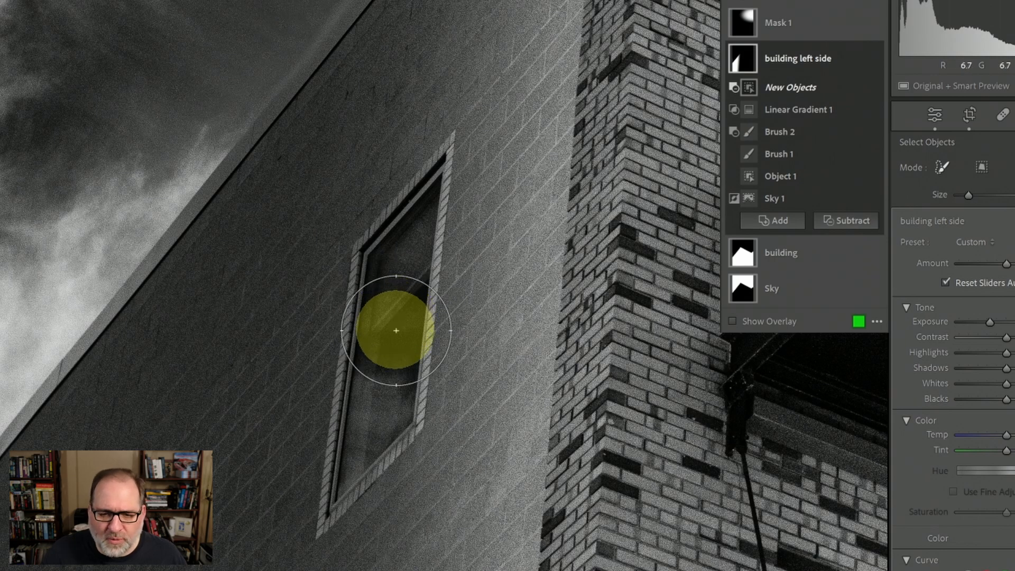
pyautogui.scroll(-2, 396, 331)
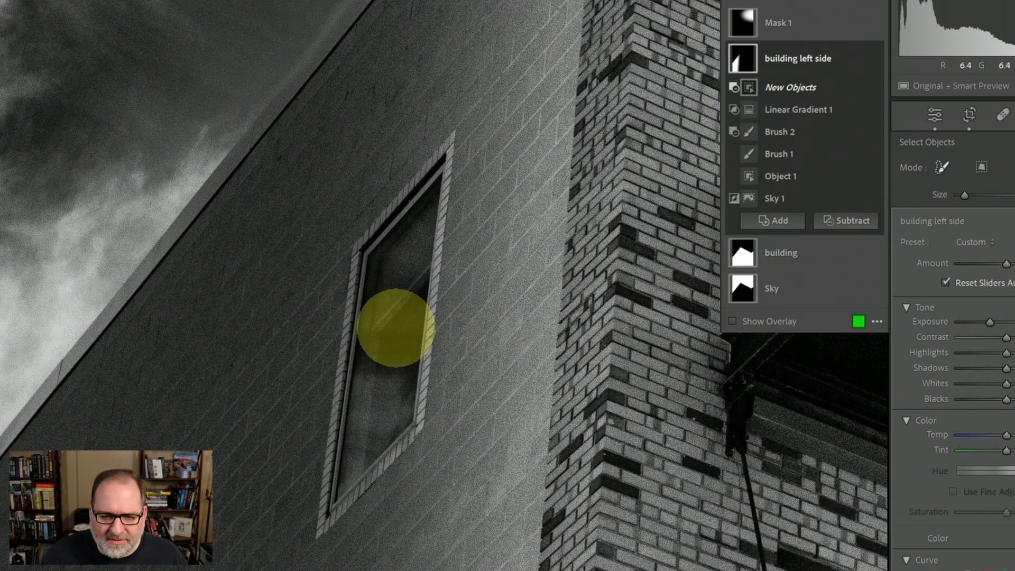
pyautogui.scroll(-1, 368, 424)
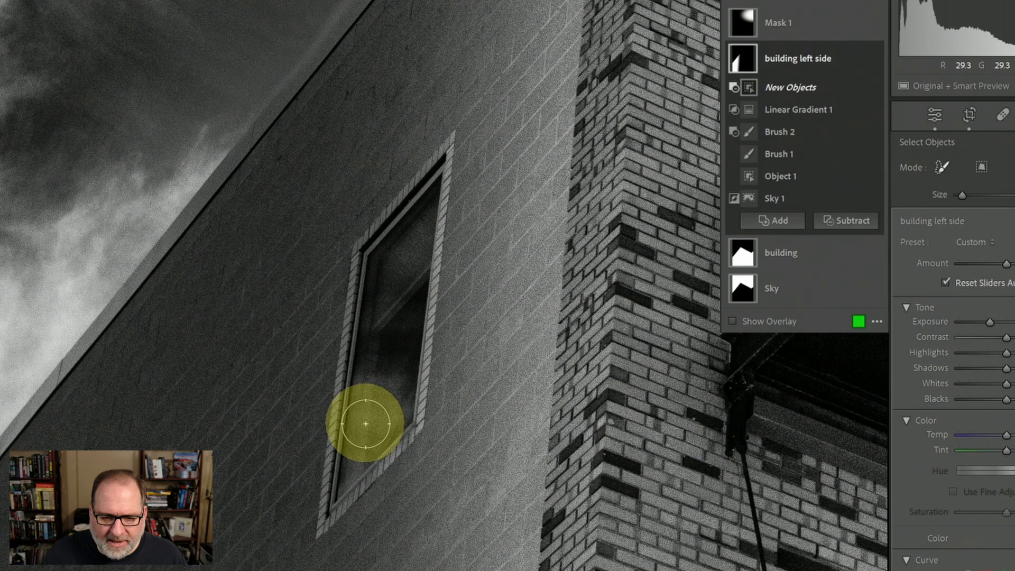
pyautogui.moveTo(356, 416)
pyautogui.mouseDown()
pyautogui.moveTo(330, 520)
pyautogui.moveTo(411, 423)
pyautogui.moveTo(448, 149)
pyautogui.moveTo(369, 279)
pyautogui.moveTo(358, 408)
pyautogui.moveTo(374, 409)
pyautogui.moveTo(389, 369)
pyautogui.moveTo(407, 270)
pyautogui.mouseUp()
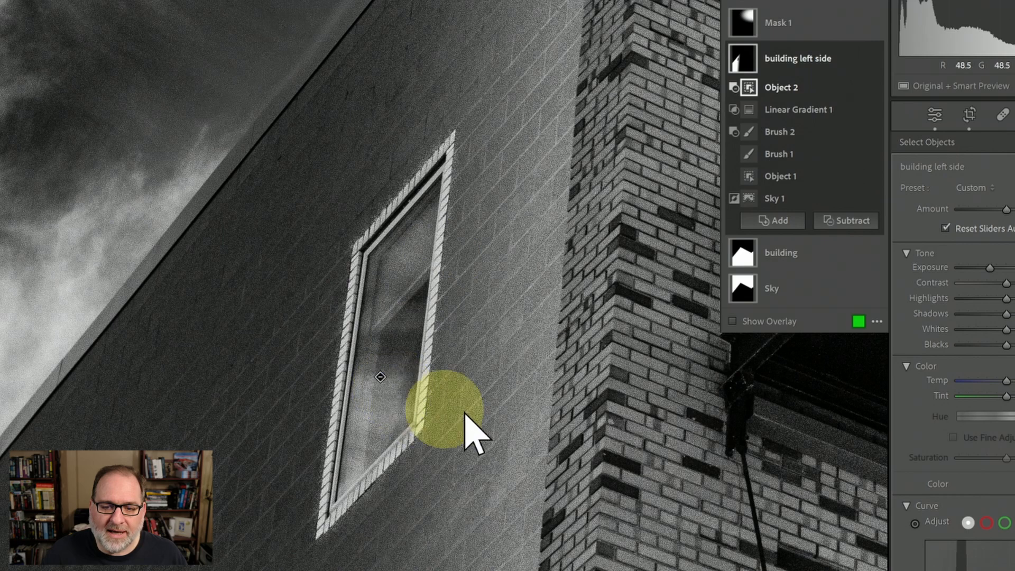
pyautogui.click(743, 322)
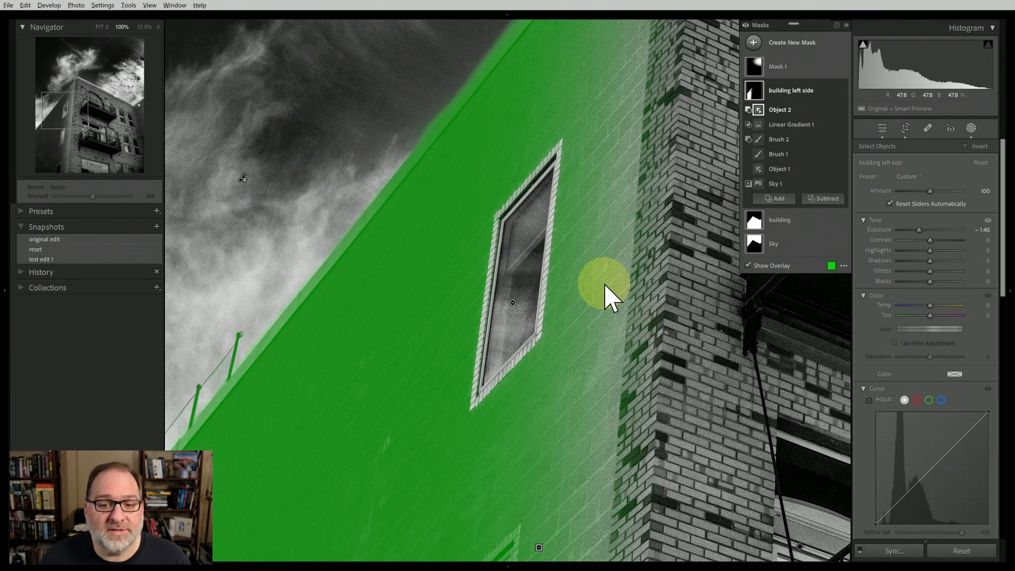
# Subtract the side wall's middle window and its frame from the building left side mask with another object selection
pyautogui.moveTo(74, 132); pyautogui.dragTo(69, 136)
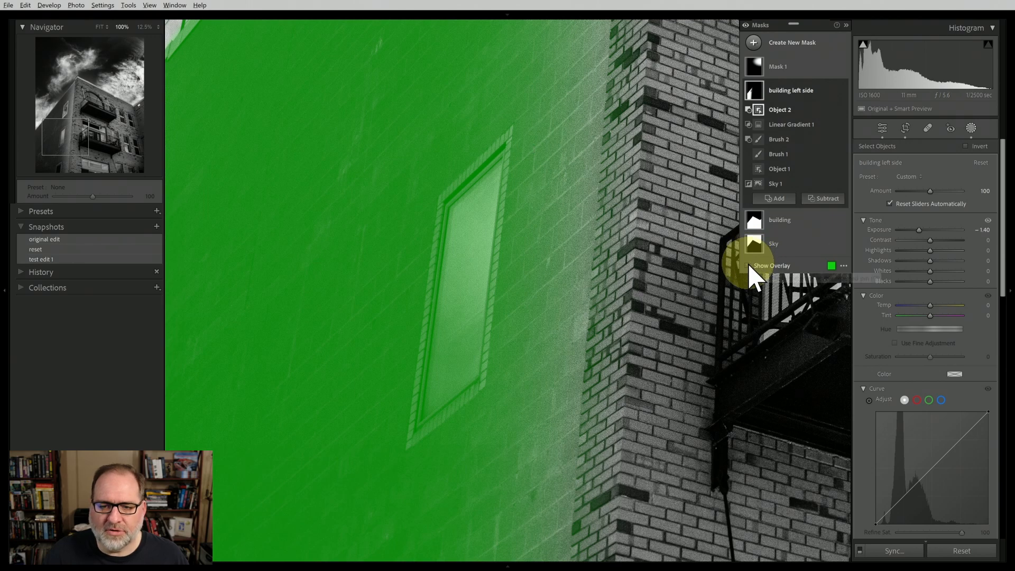
pyautogui.click(749, 266)
pyautogui.click(827, 206)
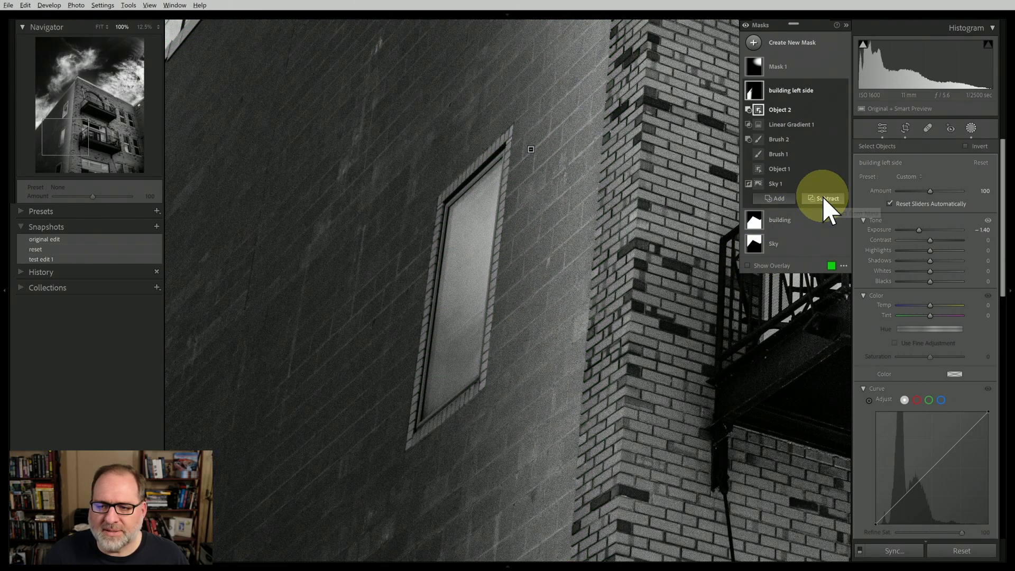
pyautogui.click(814, 299)
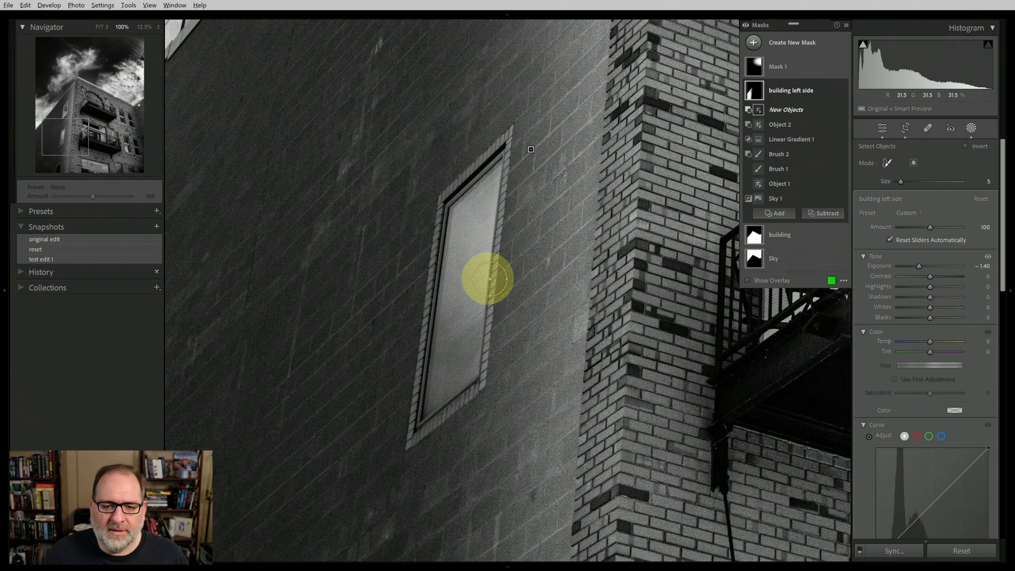
pyautogui.moveTo(436, 351)
pyautogui.mouseDown()
pyautogui.moveTo(417, 431)
pyautogui.moveTo(471, 367)
pyautogui.moveTo(508, 136)
pyautogui.moveTo(447, 199)
pyautogui.moveTo(426, 380)
pyautogui.moveTo(451, 328)
pyautogui.moveTo(473, 213)
pyautogui.moveTo(458, 333)
pyautogui.mouseUp()
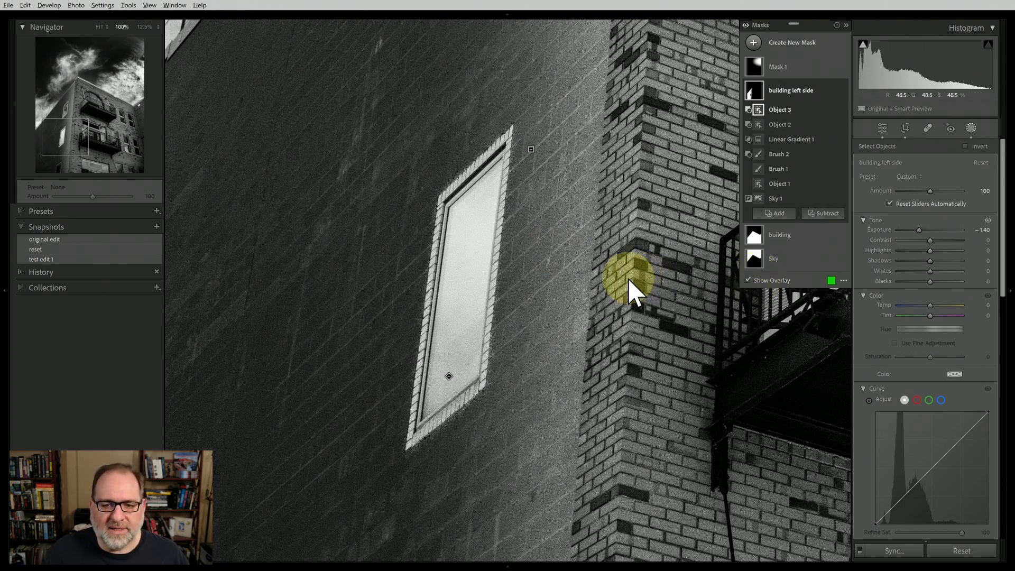
# Subtract the side wall's lowest window and its brick frame from the building left side mask with an object selection, showing the overlay
pyautogui.press('o')
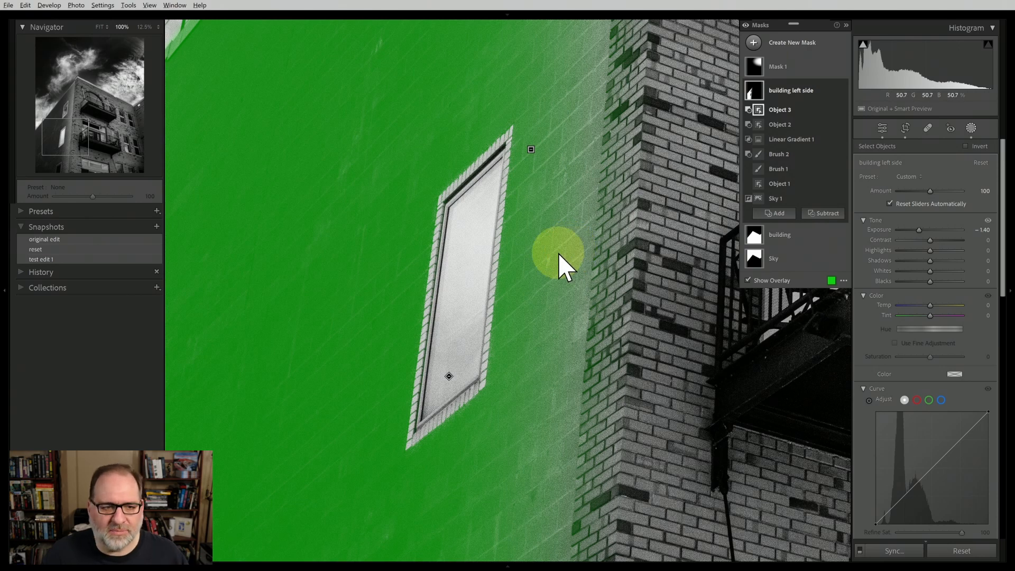
pyautogui.moveTo(68, 147); pyautogui.dragTo(65, 170)
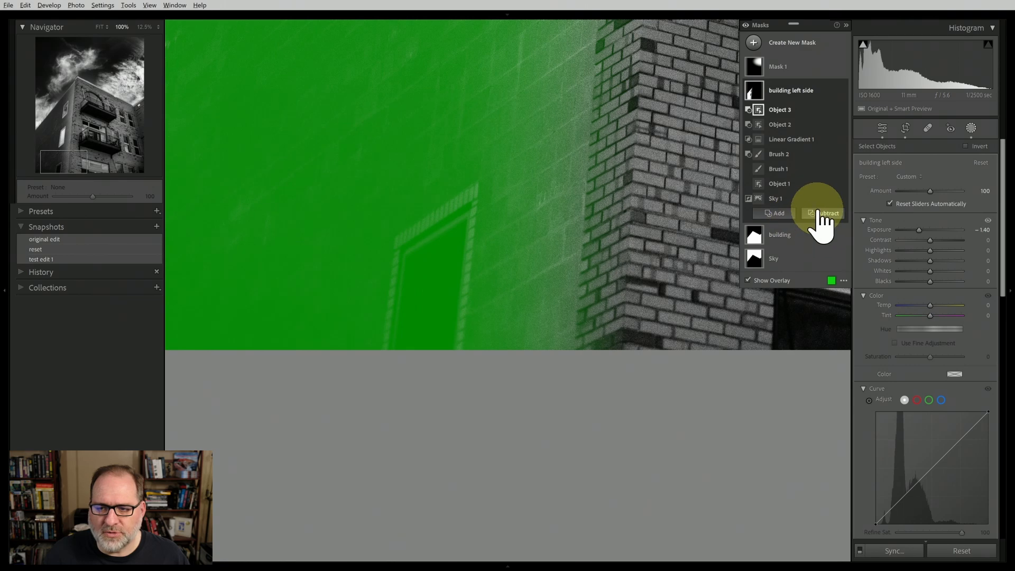
pyautogui.click(823, 214)
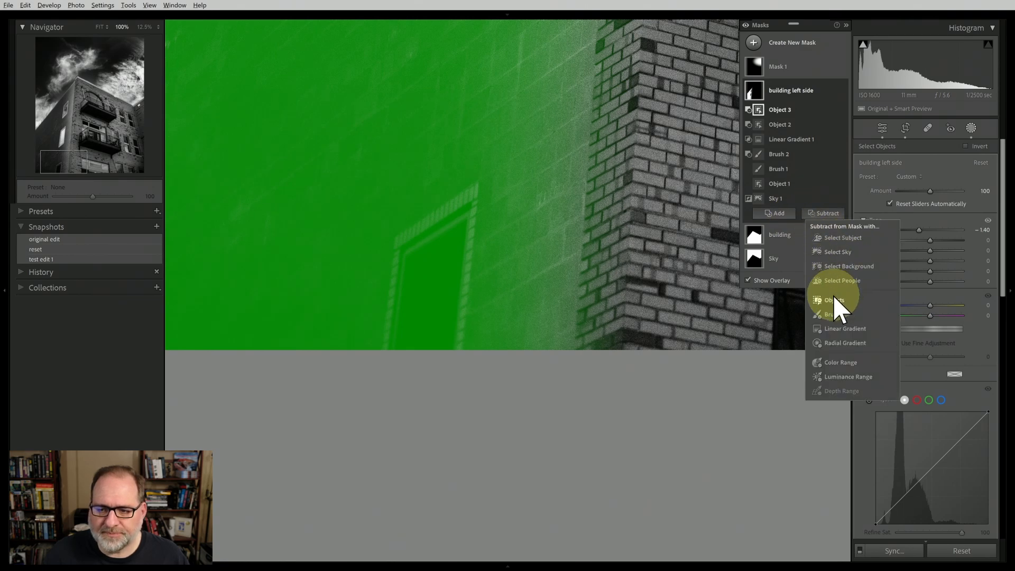
pyautogui.click(632, 299)
pyautogui.moveTo(408, 324)
pyautogui.mouseDown()
pyautogui.moveTo(408, 247)
pyautogui.moveTo(473, 197)
pyautogui.moveTo(458, 348)
pyautogui.moveTo(413, 348)
pyautogui.moveTo(448, 244)
pyautogui.moveTo(433, 253)
pyautogui.moveTo(416, 327)
pyautogui.moveTo(397, 351)
pyautogui.moveTo(445, 347)
pyautogui.mouseUp()
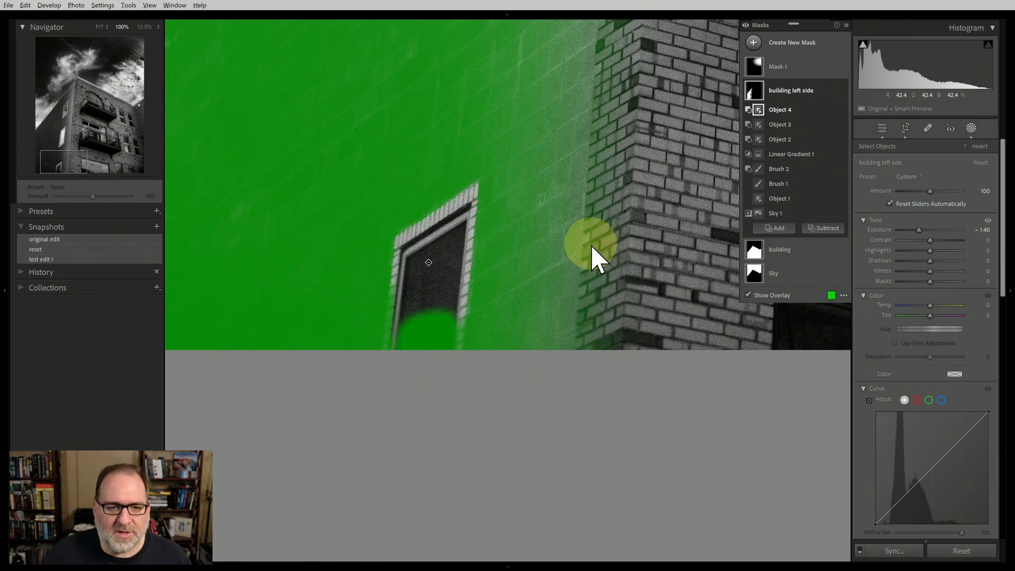
# Brush the remaining lower part of that window and frame out of the building left side mask with a subtracting brush of size 17
pyautogui.click(158, 27)
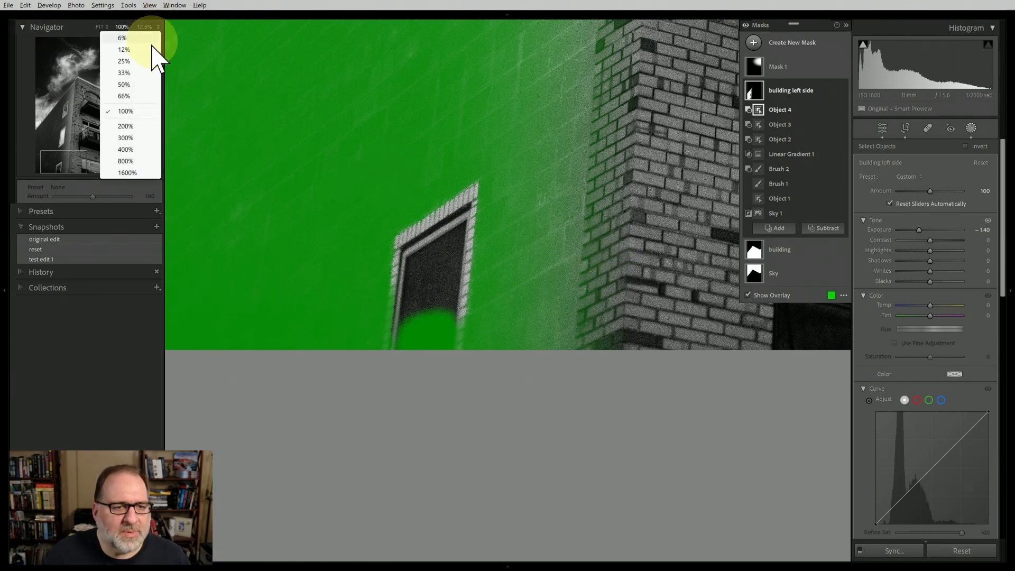
pyautogui.click(137, 130)
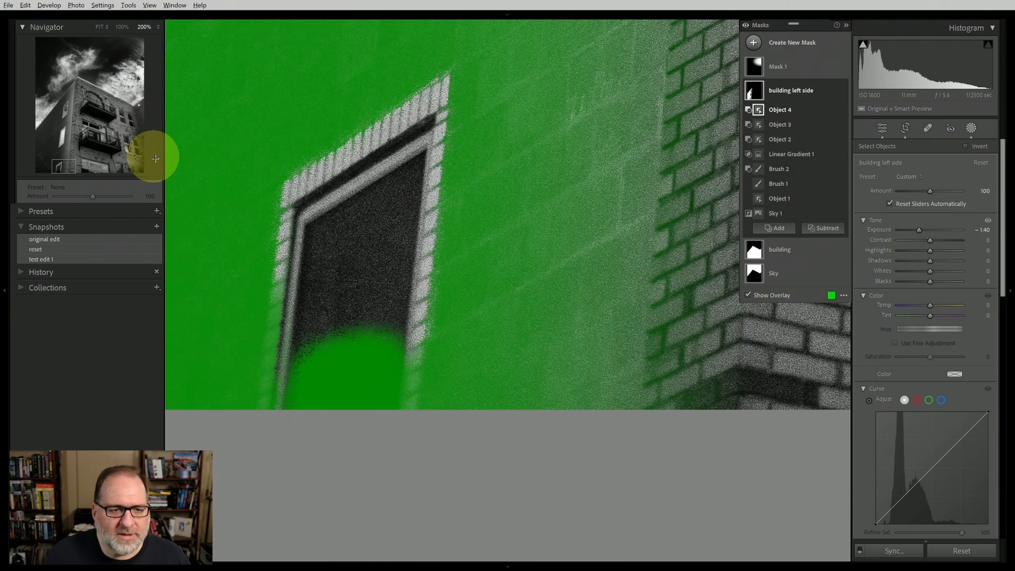
pyautogui.click(60, 164)
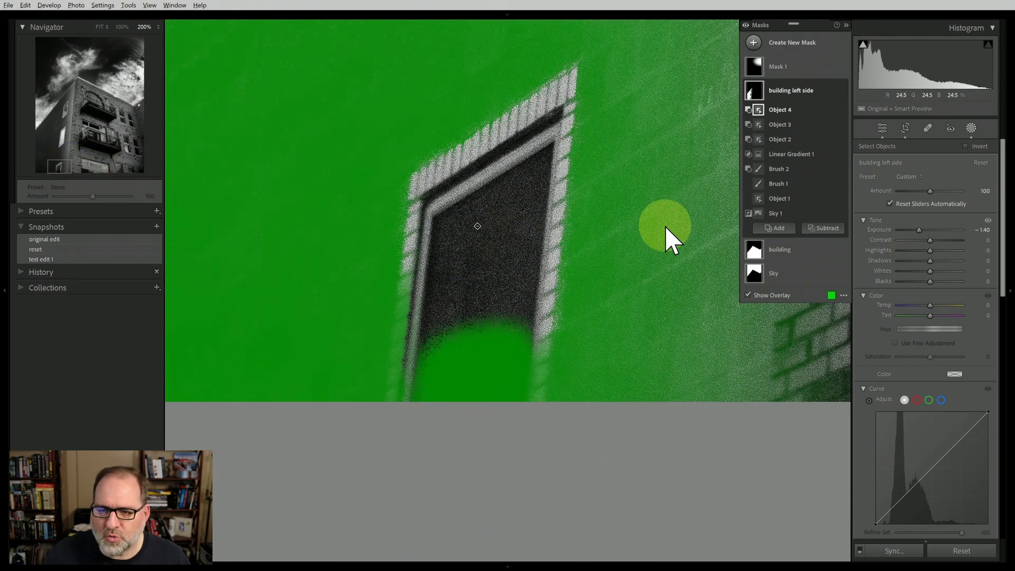
pyautogui.click(828, 228)
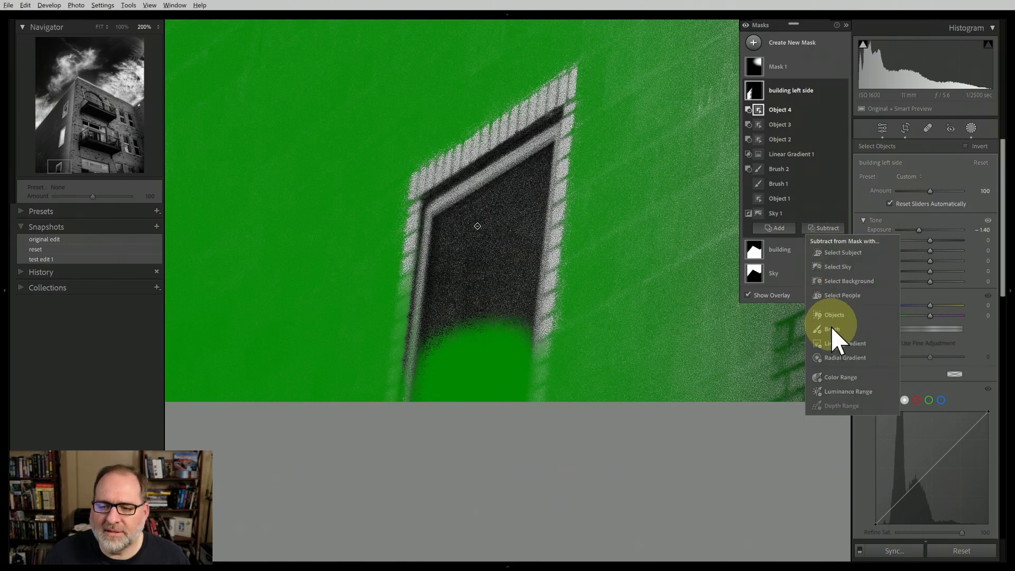
pyautogui.press('Escape')
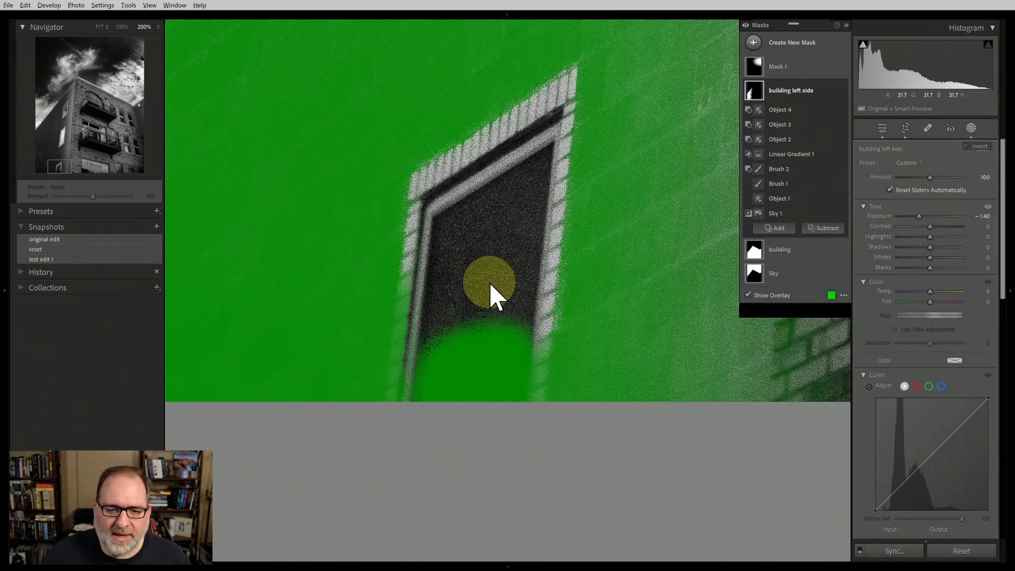
pyautogui.hotkey('shift', 'k')
pyautogui.scroll(-3, 471, 282)
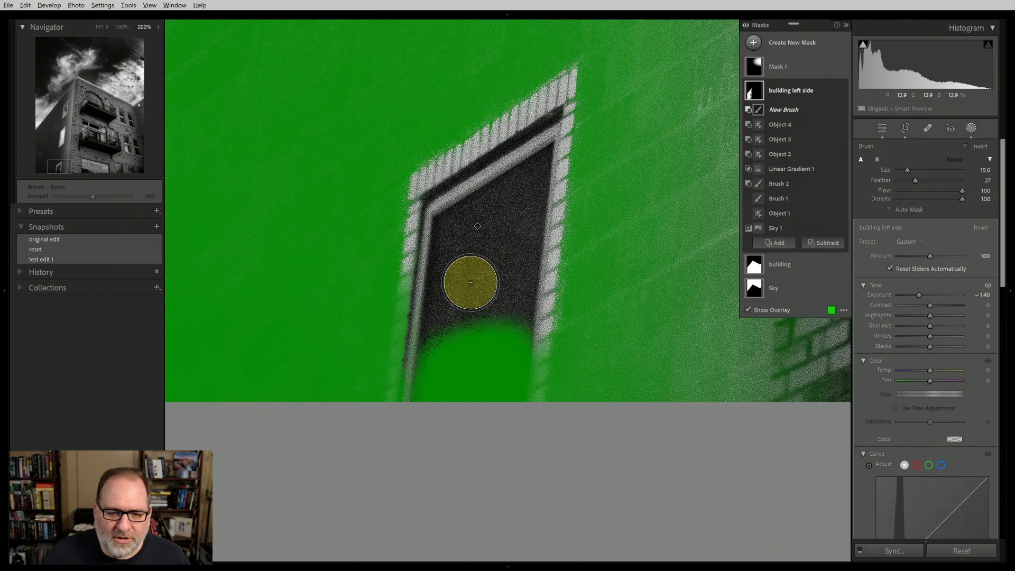
pyautogui.press('alt')
pyautogui.scroll(1, 431, 272)
pyautogui.moveTo(419, 328)
pyautogui.mouseDown()
pyautogui.moveTo(409, 391)
pyautogui.moveTo(512, 395)
pyautogui.moveTo(538, 223)
pyautogui.moveTo(479, 351)
pyautogui.moveTo(462, 347)
pyautogui.moveTo(460, 300)
pyautogui.moveTo(504, 177)
pyautogui.moveTo(439, 207)
pyautogui.moveTo(443, 312)
pyautogui.moveTo(412, 400)
pyautogui.moveTo(484, 396)
pyautogui.moveTo(497, 373)
pyautogui.mouseUp()
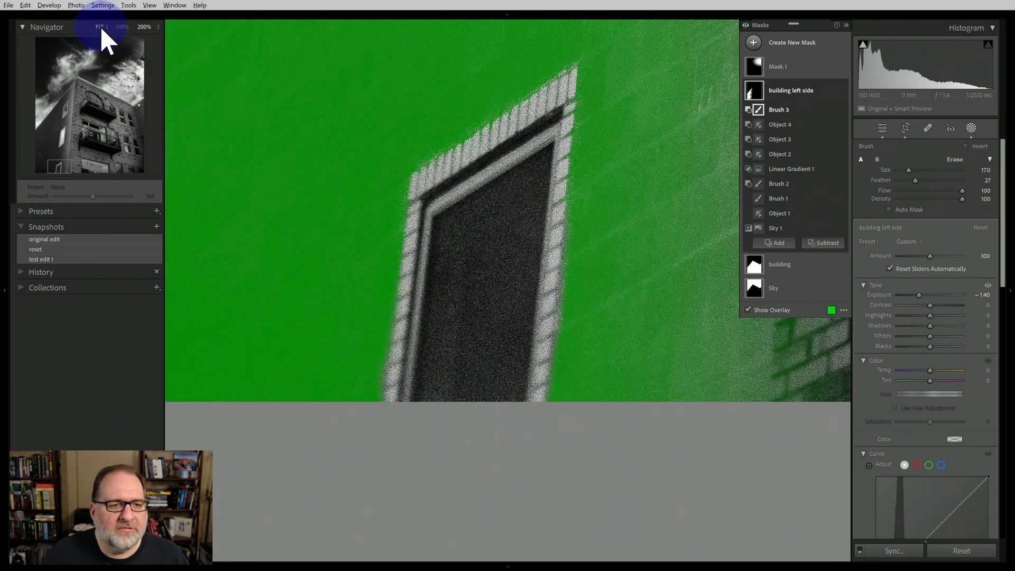
pyautogui.click(99, 27)
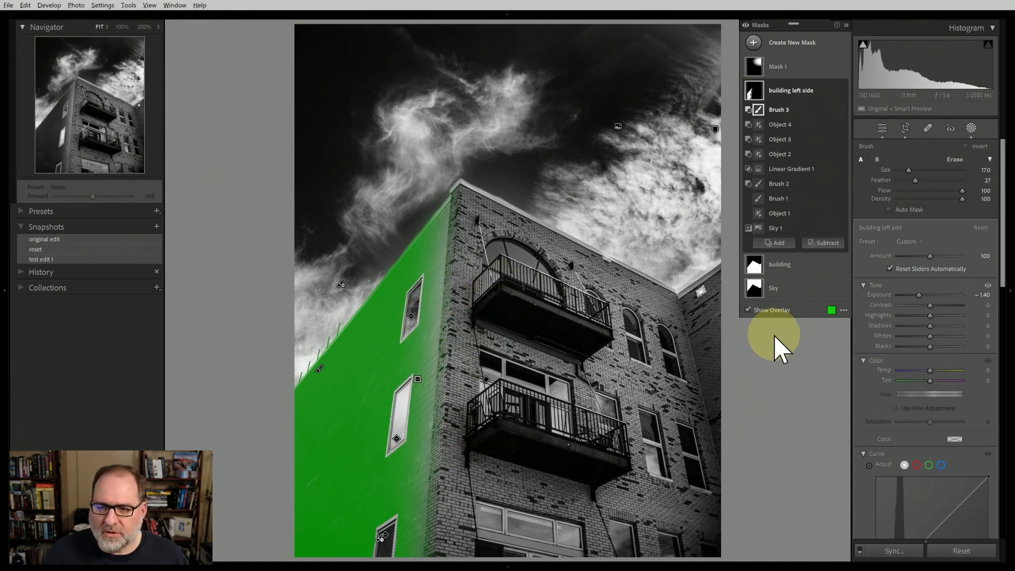
# Widen the building left side mask's linear gradient across the plain wall for a softer fade, and hide the overlay
pyautogui.click(799, 171)
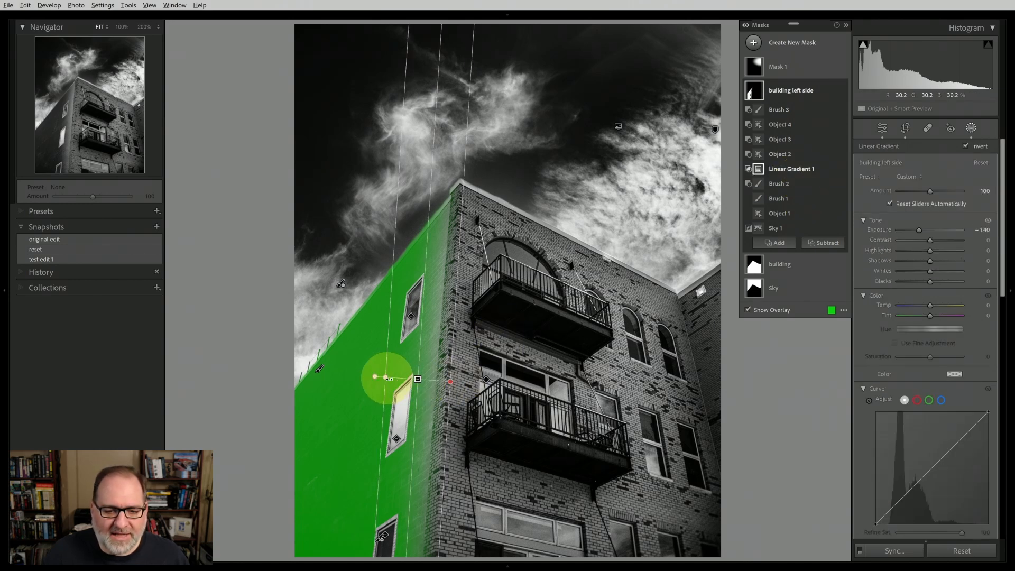
pyautogui.moveTo(386, 376); pyautogui.dragTo(366, 376)
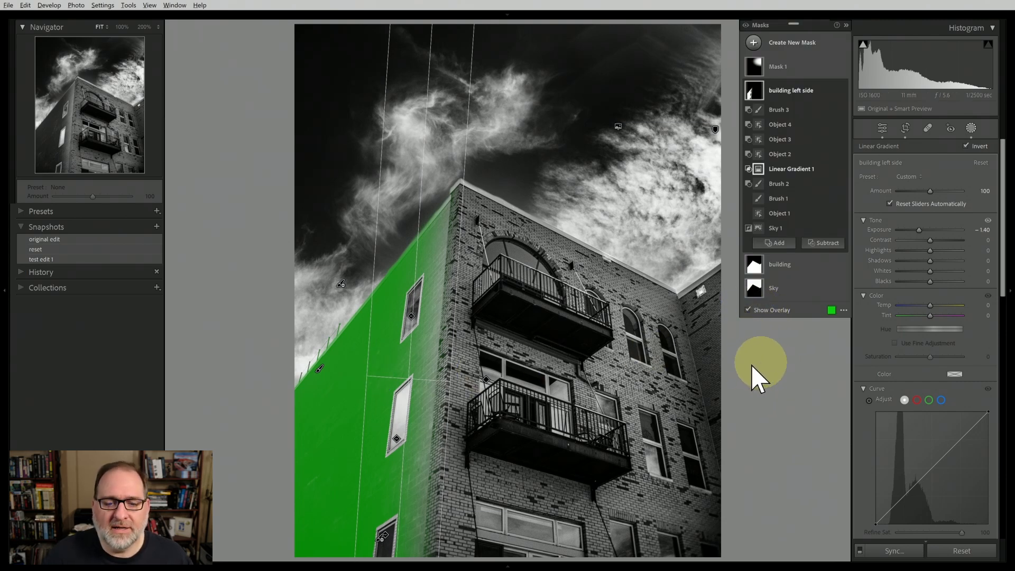
pyautogui.press('o')
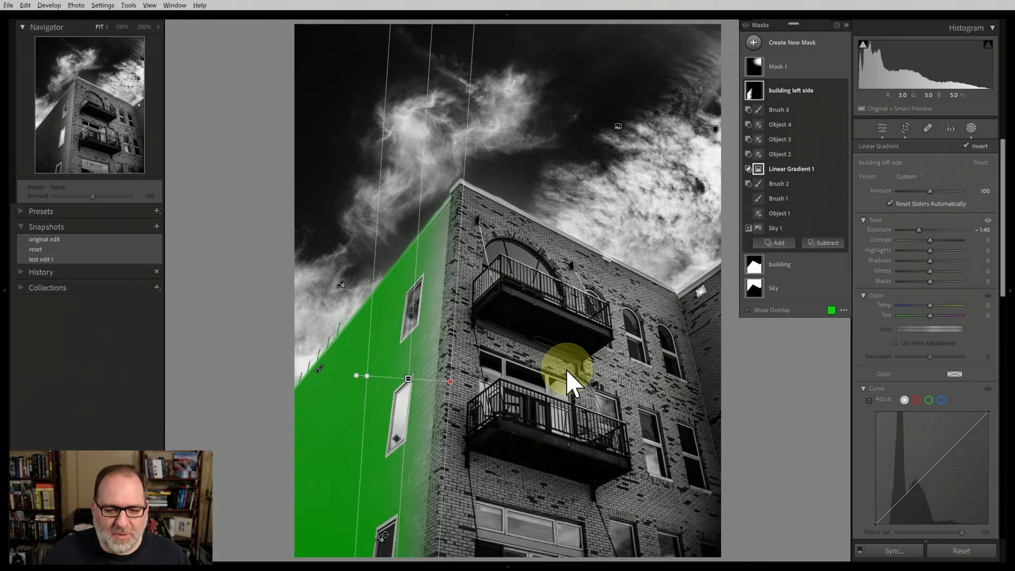
pyautogui.moveTo(368, 376)
pyautogui.mouseDown()
pyautogui.moveTo(390, 376)
pyautogui.moveTo(342, 377)
pyautogui.moveTo(387, 376)
pyautogui.moveTo(368, 376)
pyautogui.mouseUp()
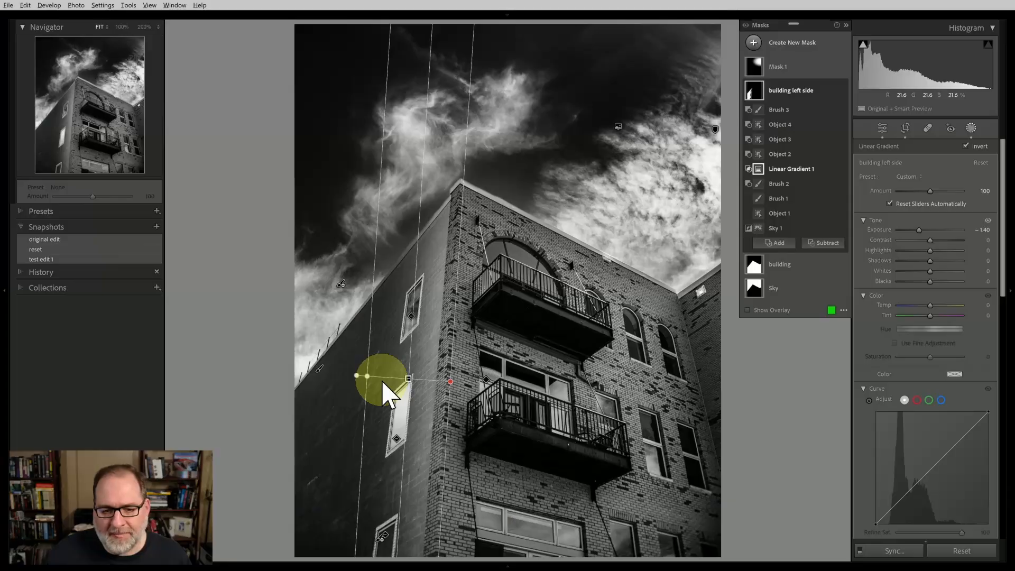
pyautogui.moveTo(366, 376)
pyautogui.mouseDown()
pyautogui.moveTo(383, 376)
pyautogui.moveTo(373, 377)
pyautogui.mouseUp()
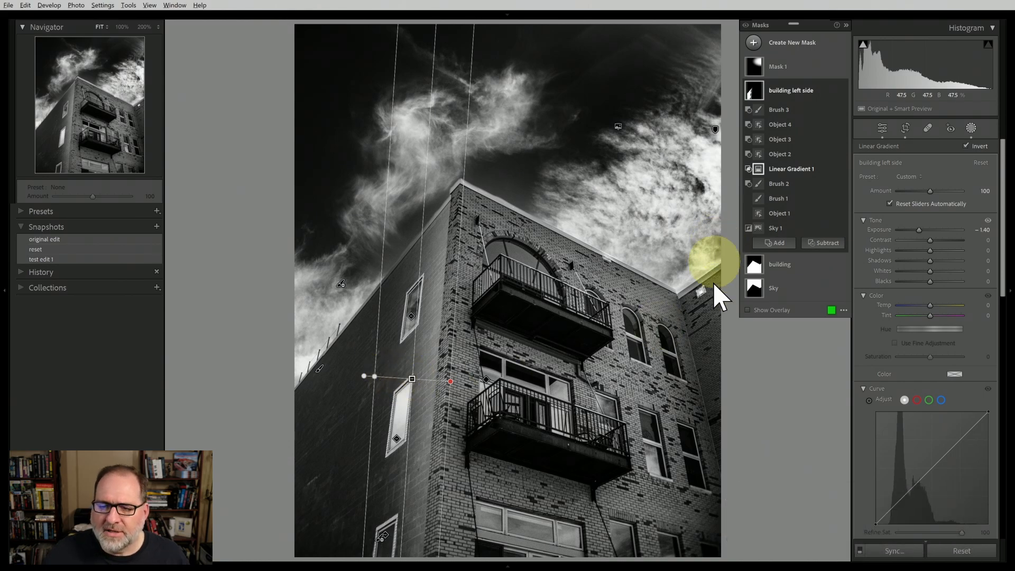
# Create a new mask with a slanted linear gradient over the bottom of the photo, fading out just below the lower balcony
pyautogui.click(754, 43)
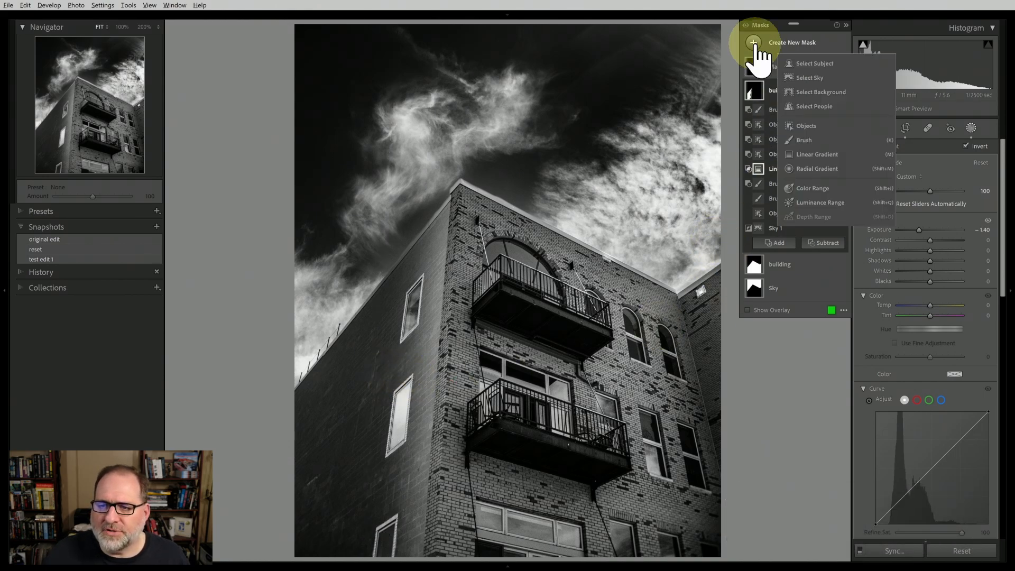
pyautogui.click(818, 154)
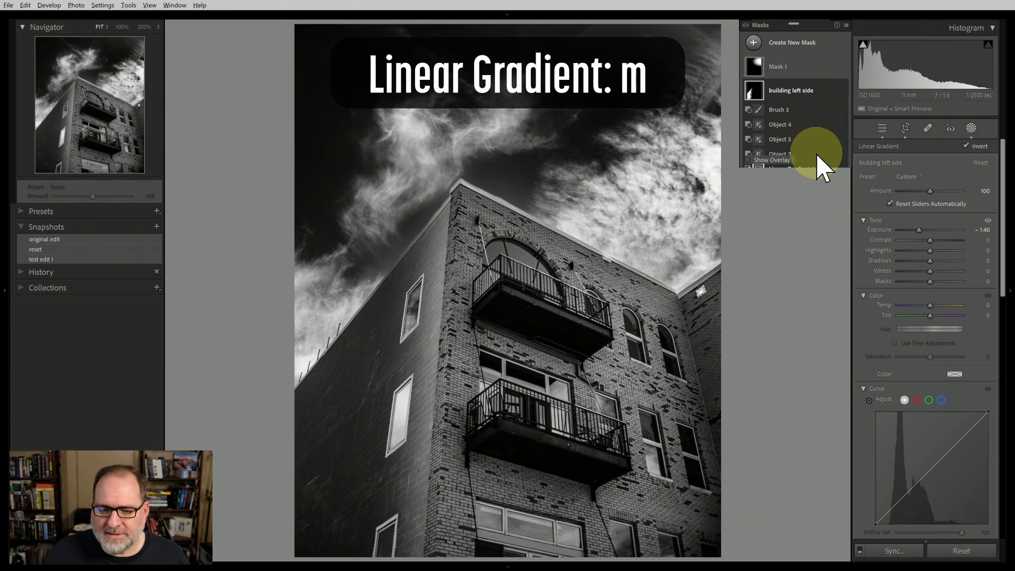
pyautogui.moveTo(486, 531); pyautogui.dragTo(498, 458)
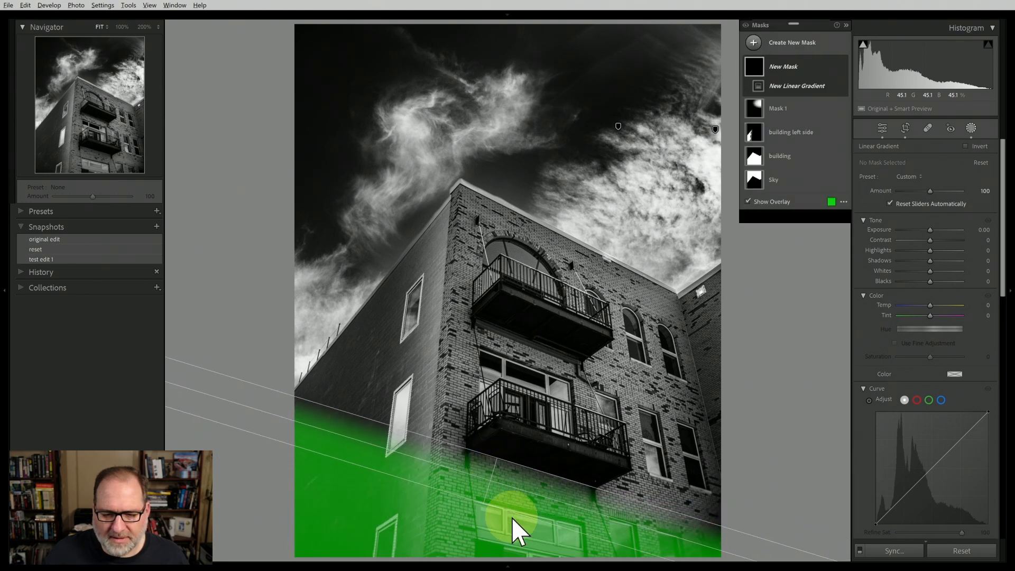
pyautogui.click(483, 505)
pyautogui.moveTo(481, 519); pyautogui.dragTo(478, 545)
pyautogui.click(584, 526)
pyautogui.moveTo(588, 522); pyautogui.dragTo(538, 538)
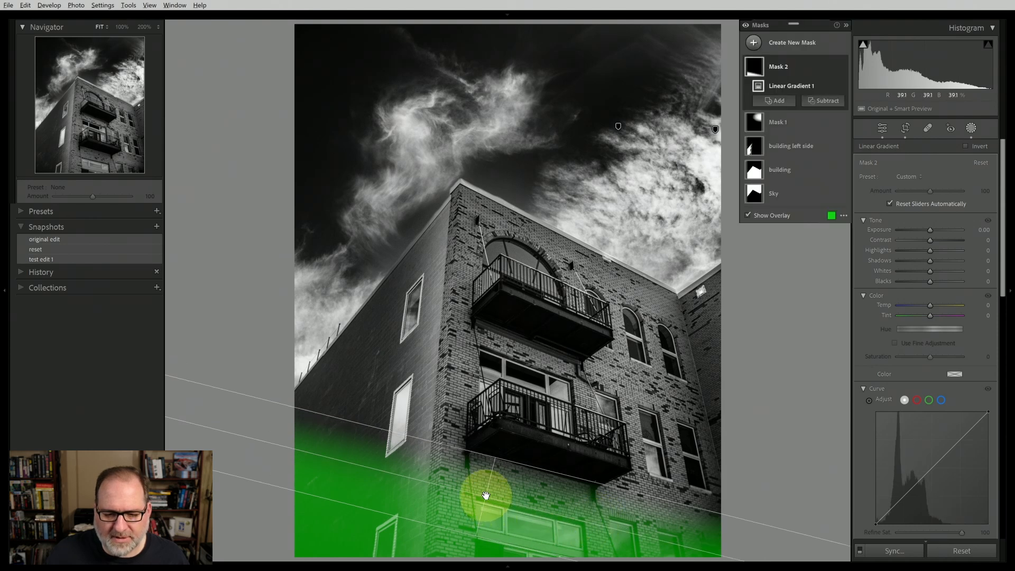
pyautogui.moveTo(486, 496); pyautogui.dragTo(483, 505)
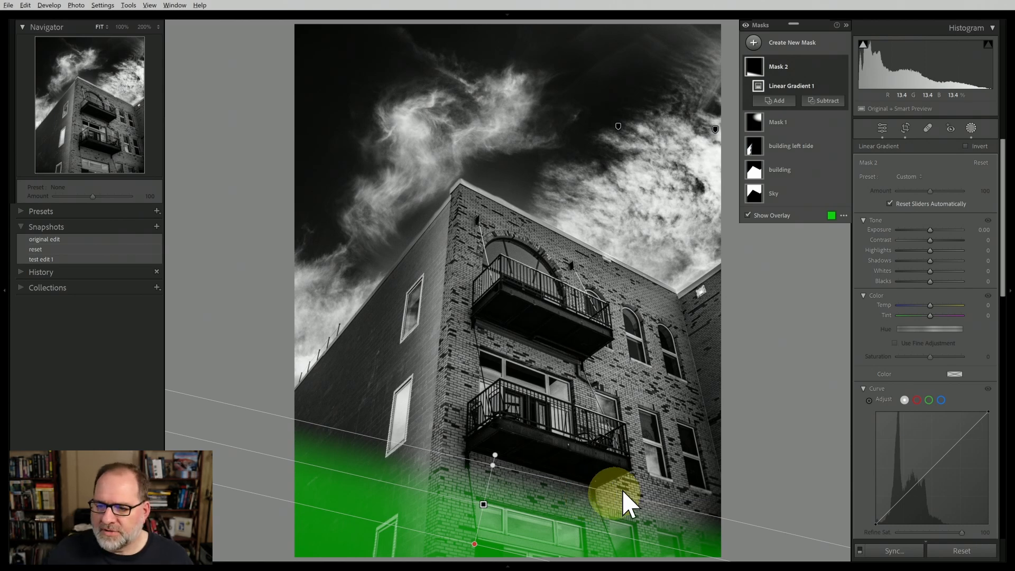
# Darken the bottom gradient mask to an exposure of -0.67, close masking and check the whole photo at a reduced size
pyautogui.moveTo(930, 230); pyautogui.dragTo(926, 234)
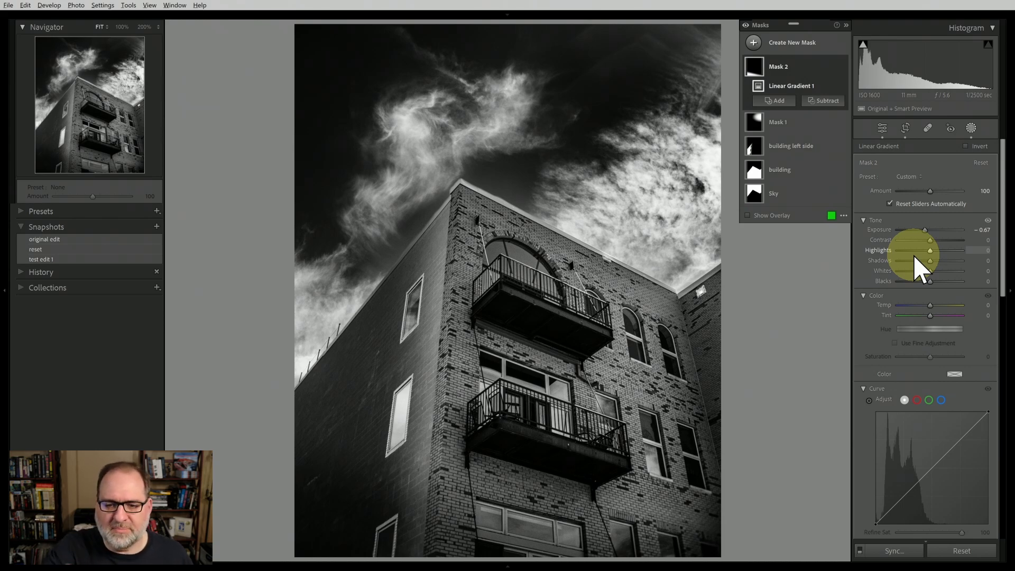
pyautogui.hotkey('shift', 'w')
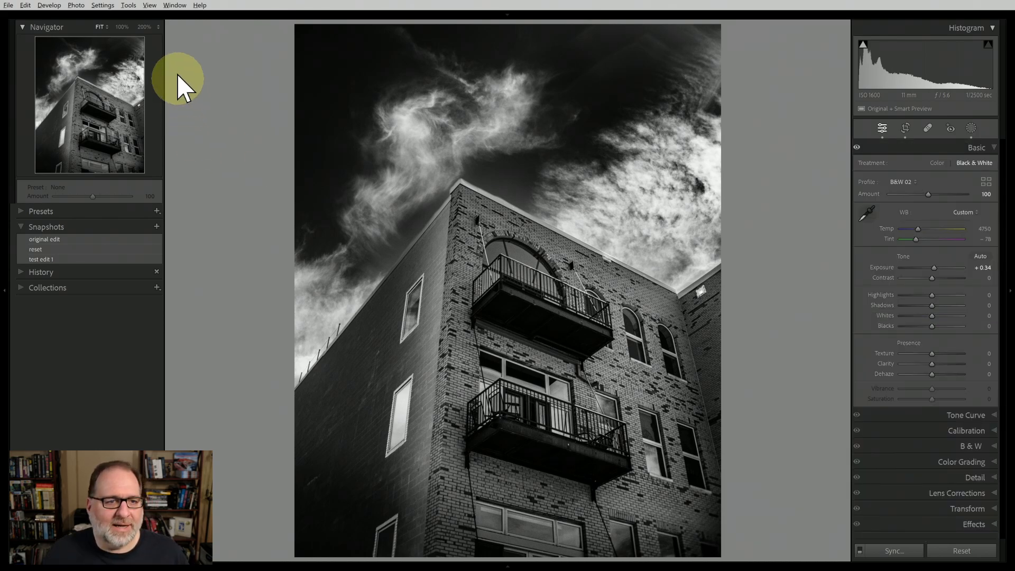
pyautogui.click(158, 26)
pyautogui.click(147, 50)
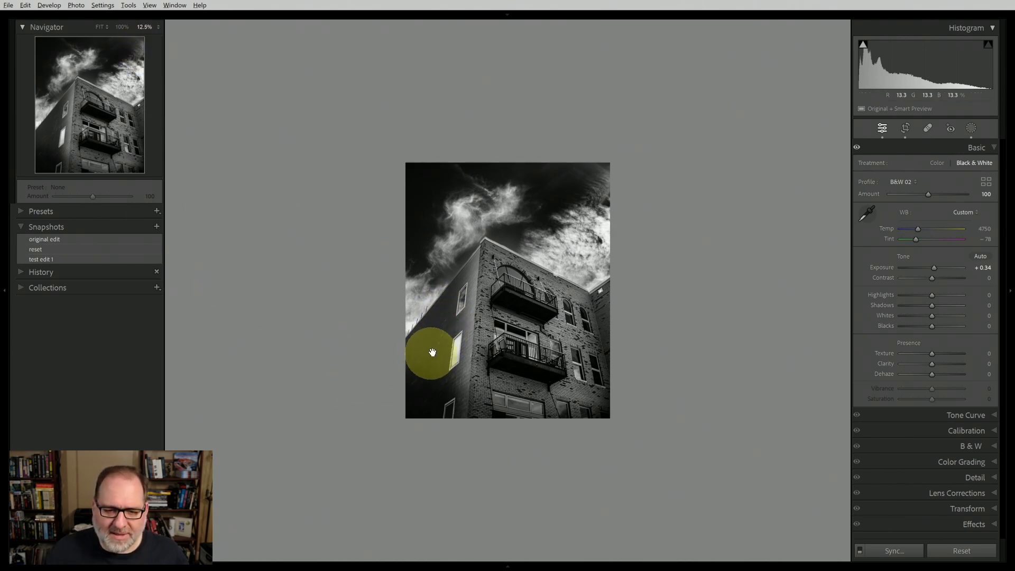
# Heal the light streak on the side wall between the upper and middle windows with a Heal brush of size 52
pyautogui.click(122, 27)
pyautogui.click(40, 131)
pyautogui.moveTo(52, 133); pyautogui.dragTo(54, 126)
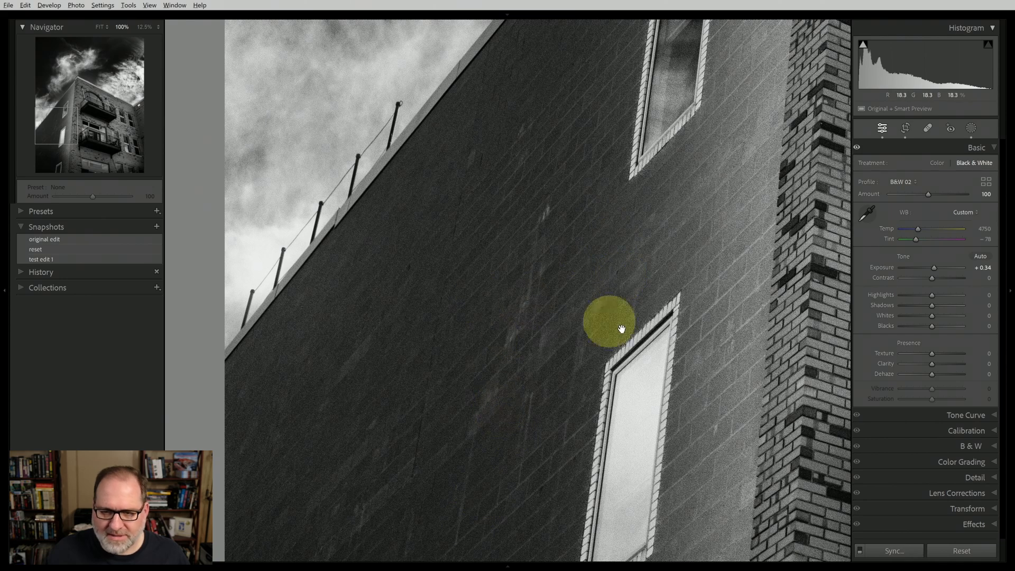
pyautogui.click(929, 128)
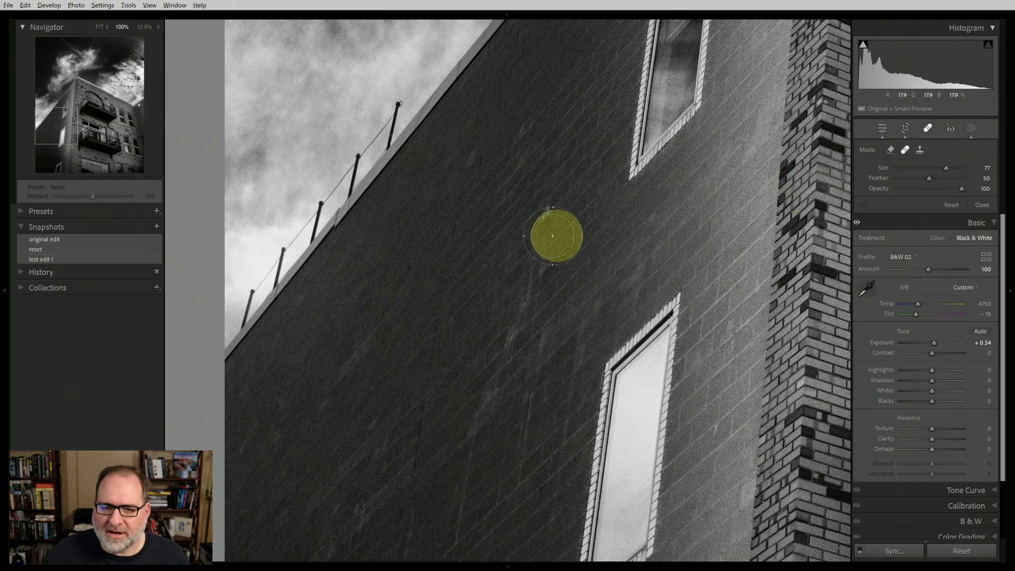
pyautogui.scroll(-1, 534, 232)
pyautogui.scroll(-6, 540, 227)
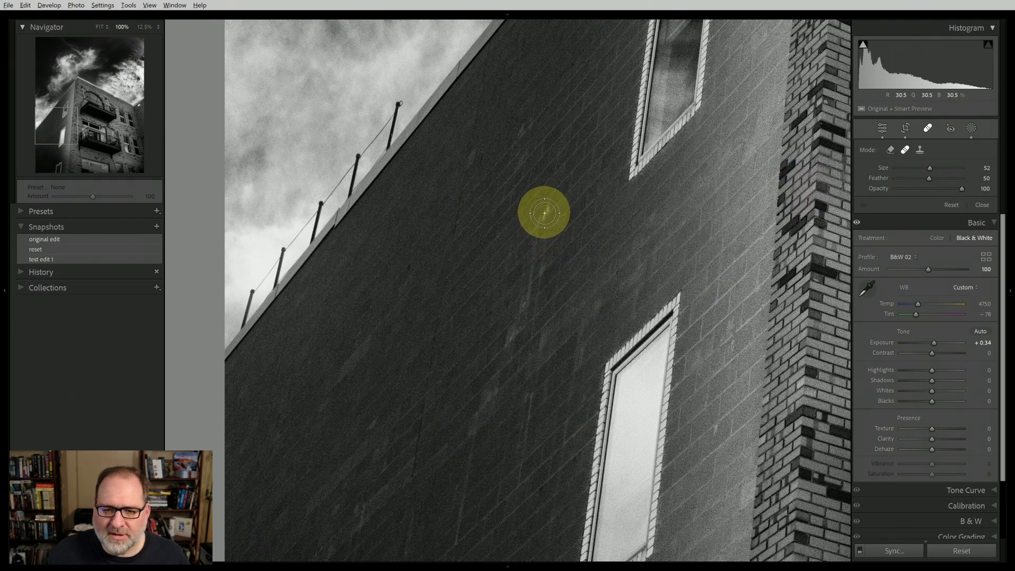
pyautogui.click(545, 215)
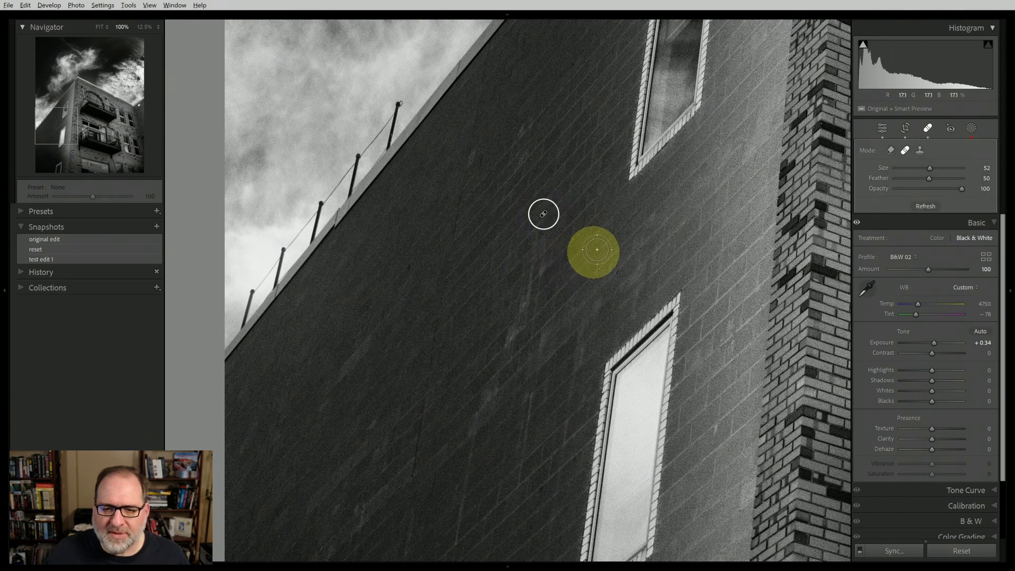
# Heal the second light streak, lower on the side wall, at size 45 and refresh its sample source
pyautogui.click(525, 308)
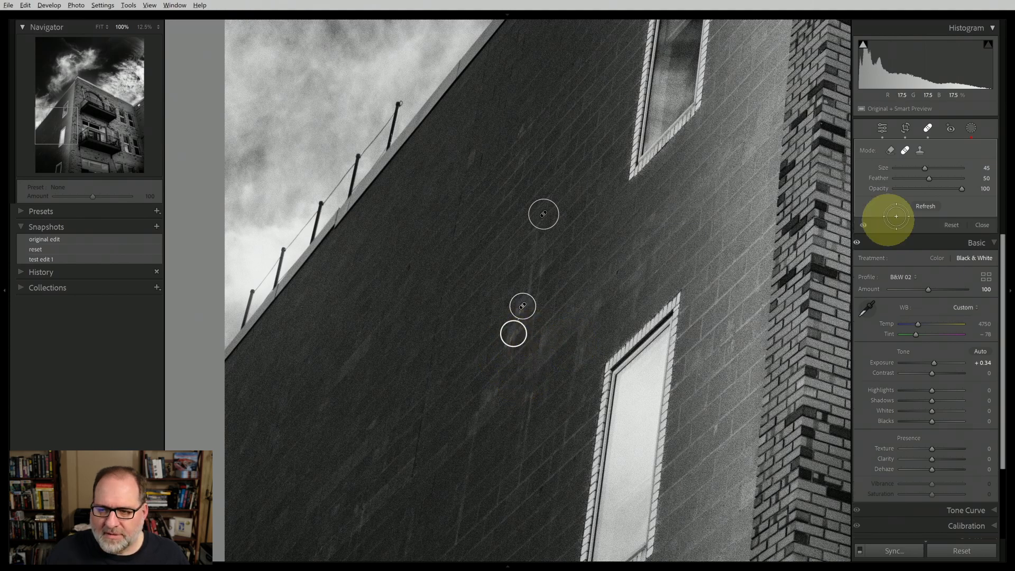
pyautogui.click(926, 208)
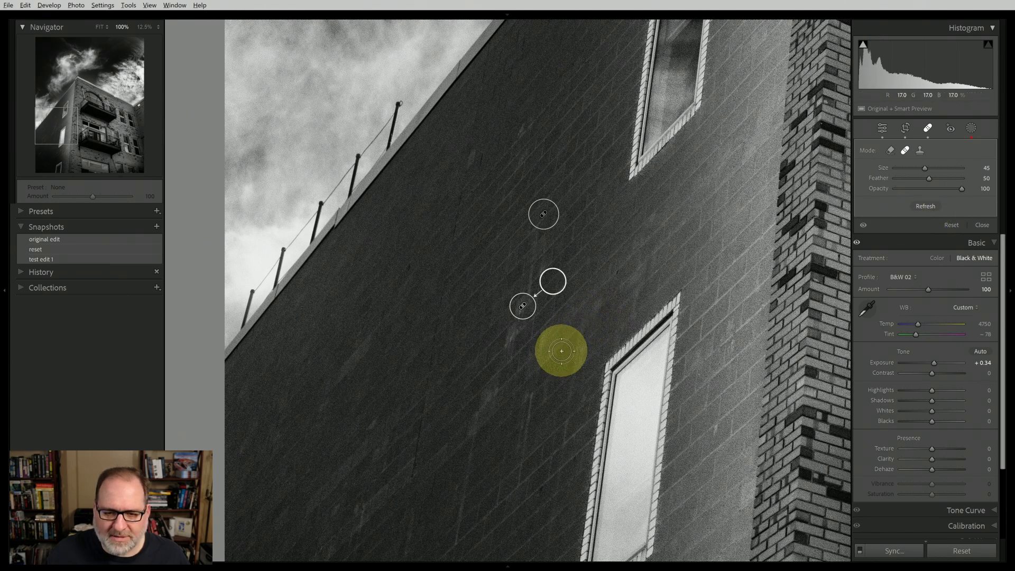
pyautogui.press('Escape')
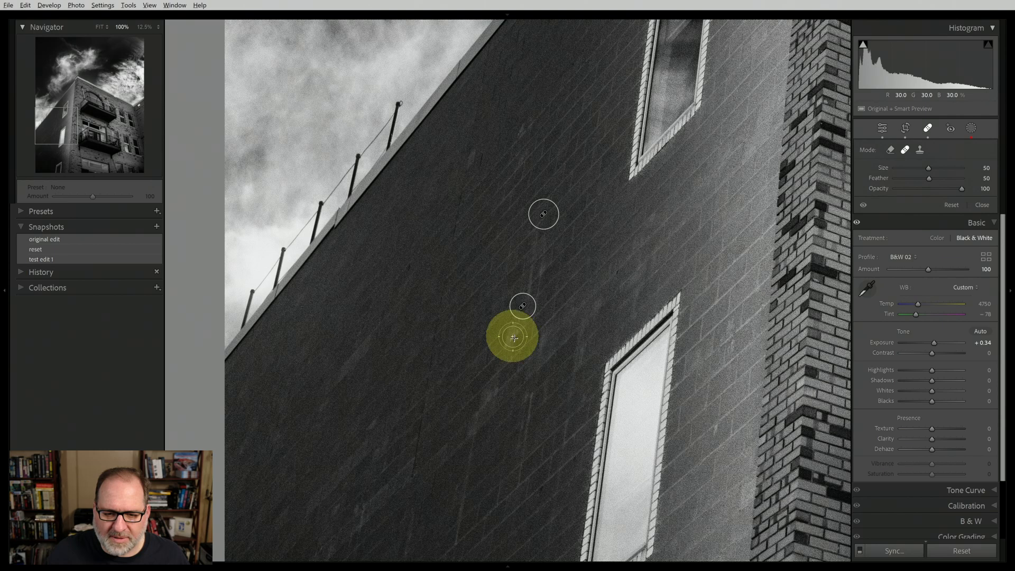
# Heal two more streaks lower on the side wall and one near the roofline, then close healing and view the whole photo
pyautogui.click(514, 338)
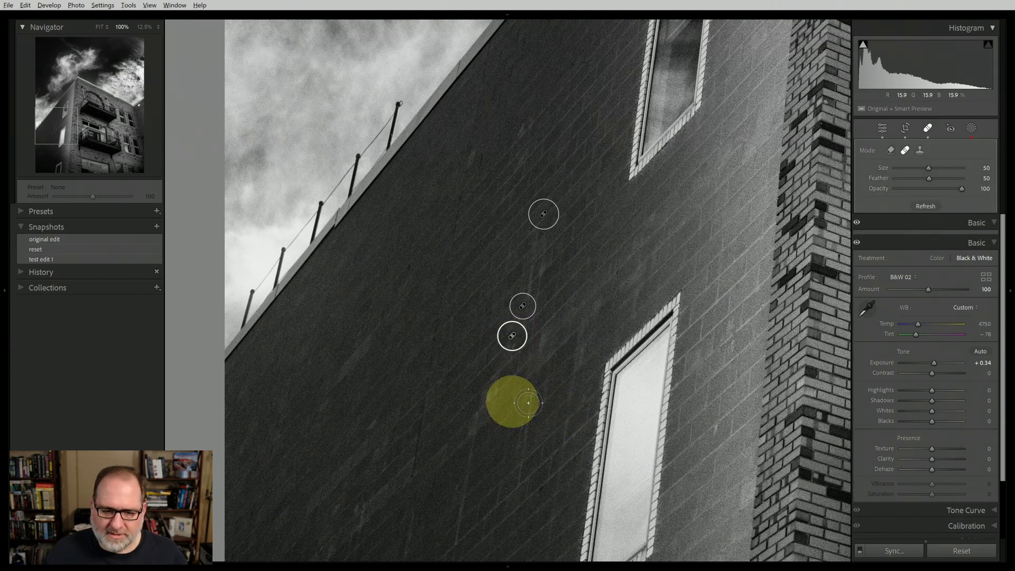
pyautogui.click(491, 398)
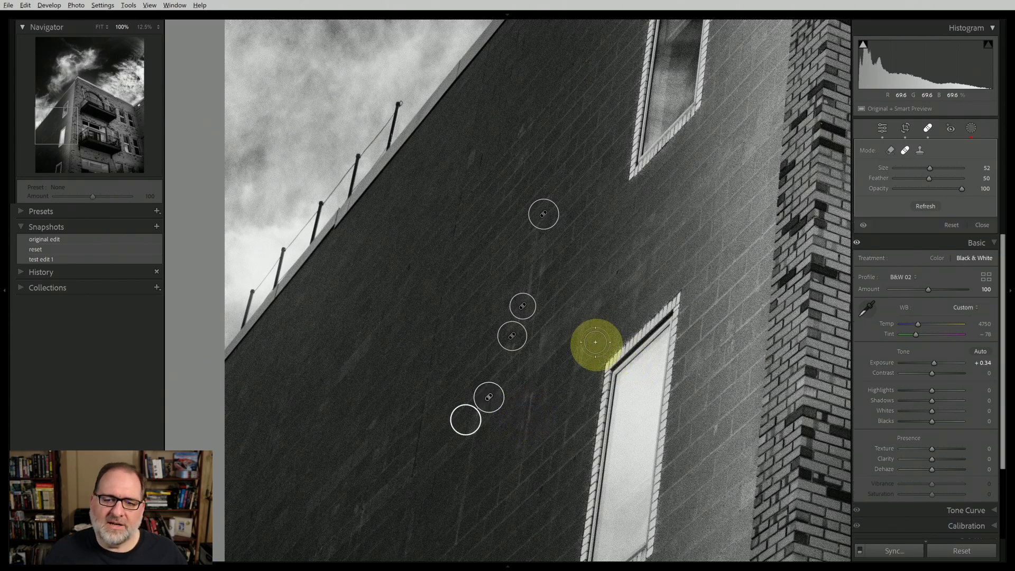
pyautogui.click(521, 130)
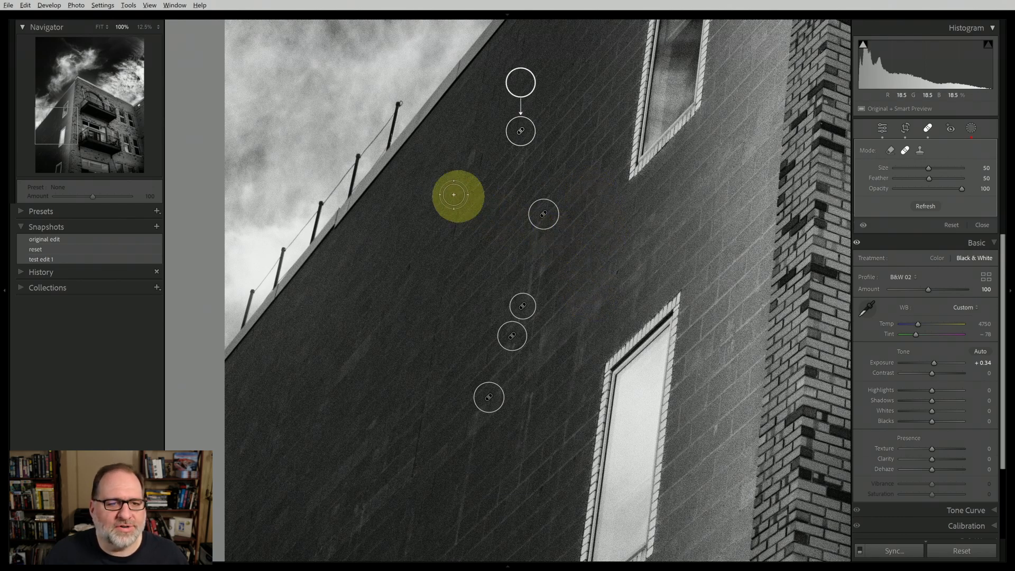
pyautogui.click(871, 132)
pyautogui.click(101, 29)
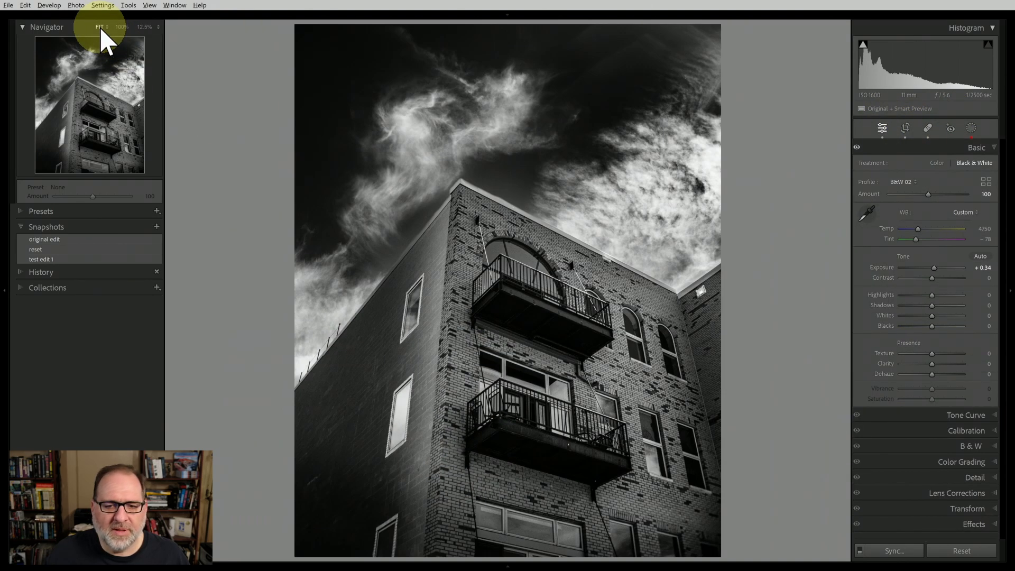